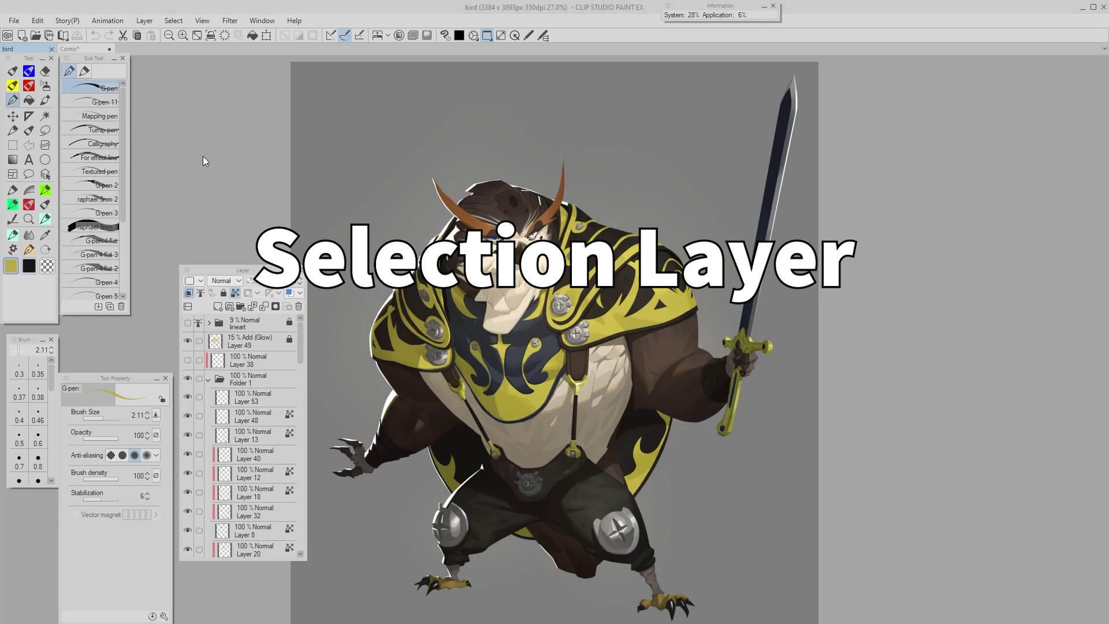
# In the modifier key settings, filter to Shift and Alt combinations and set Shift+Alt to Change tool temporarily.
pyautogui.click(14, 20)
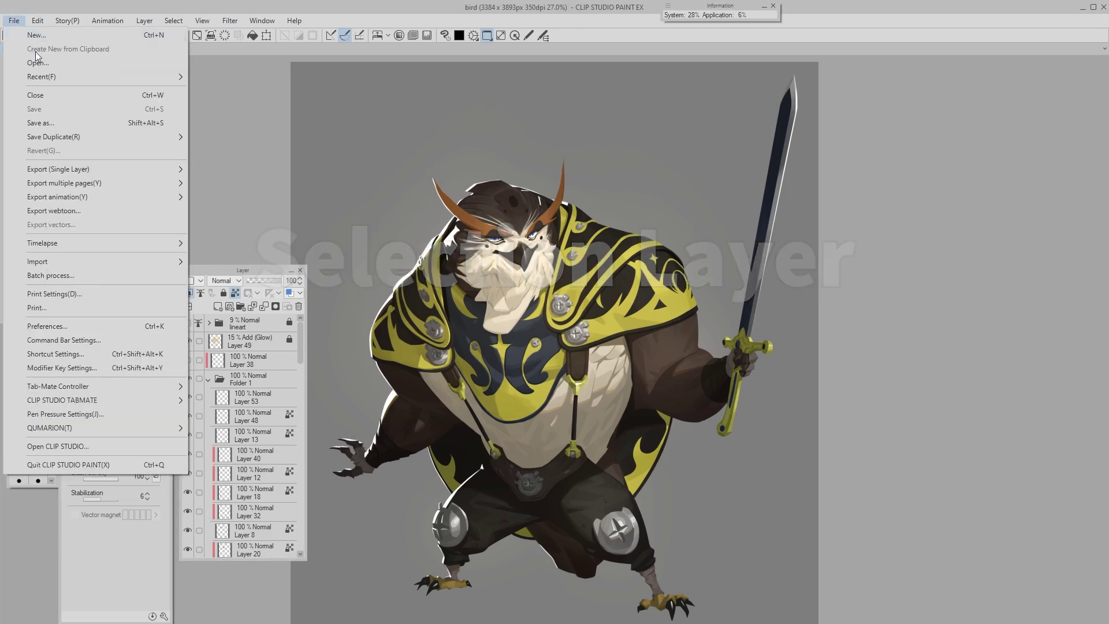
pyautogui.click(94, 370)
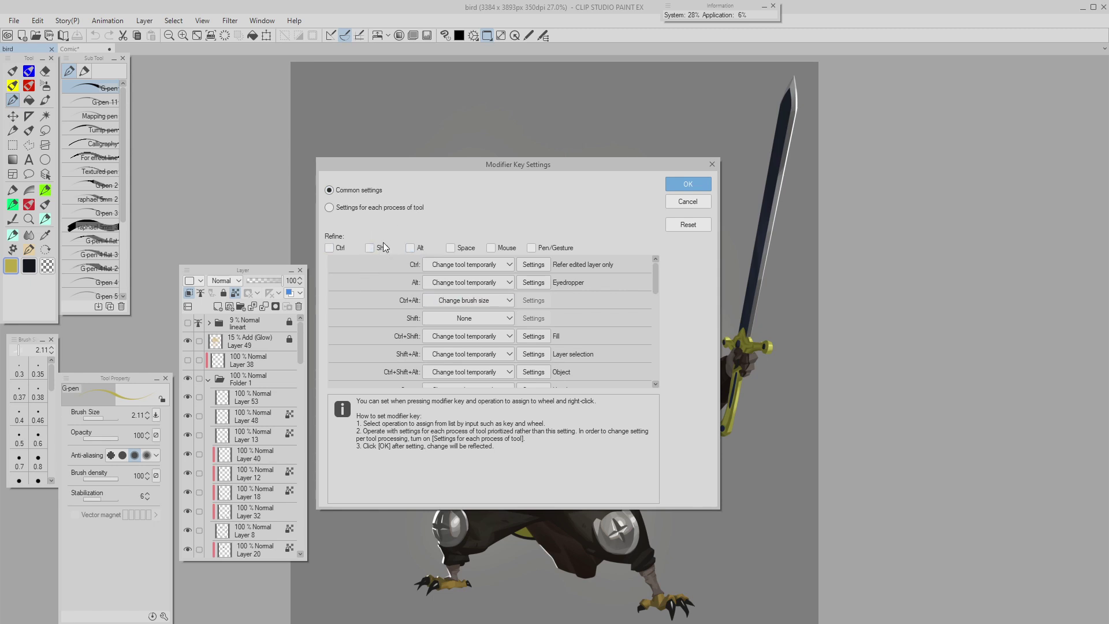
pyautogui.click(369, 248)
pyautogui.click(410, 248)
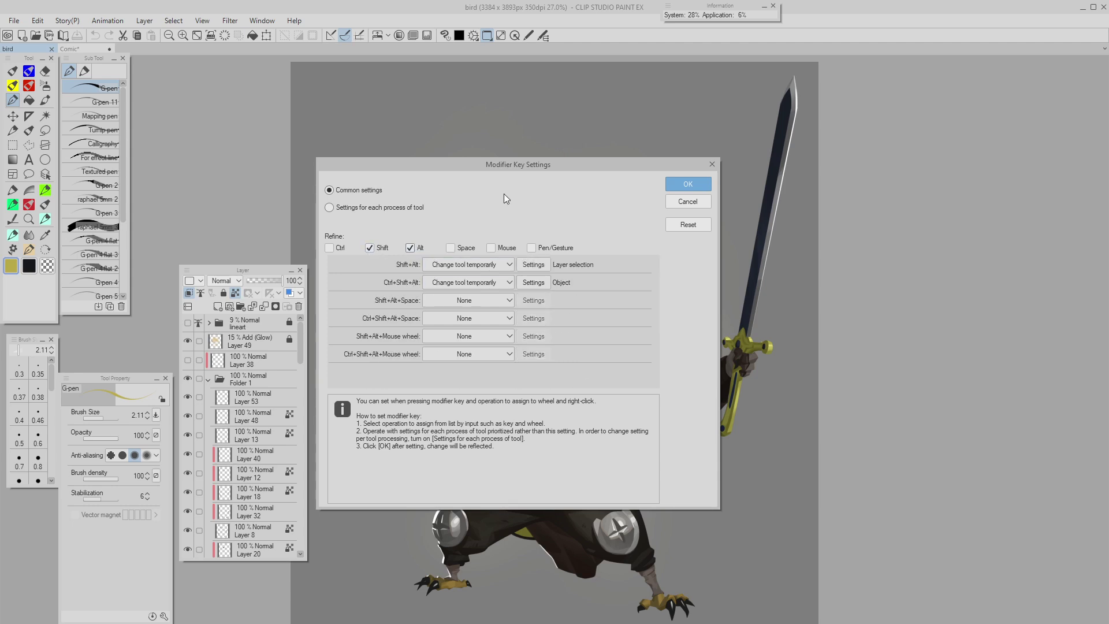
pyautogui.click(437, 262)
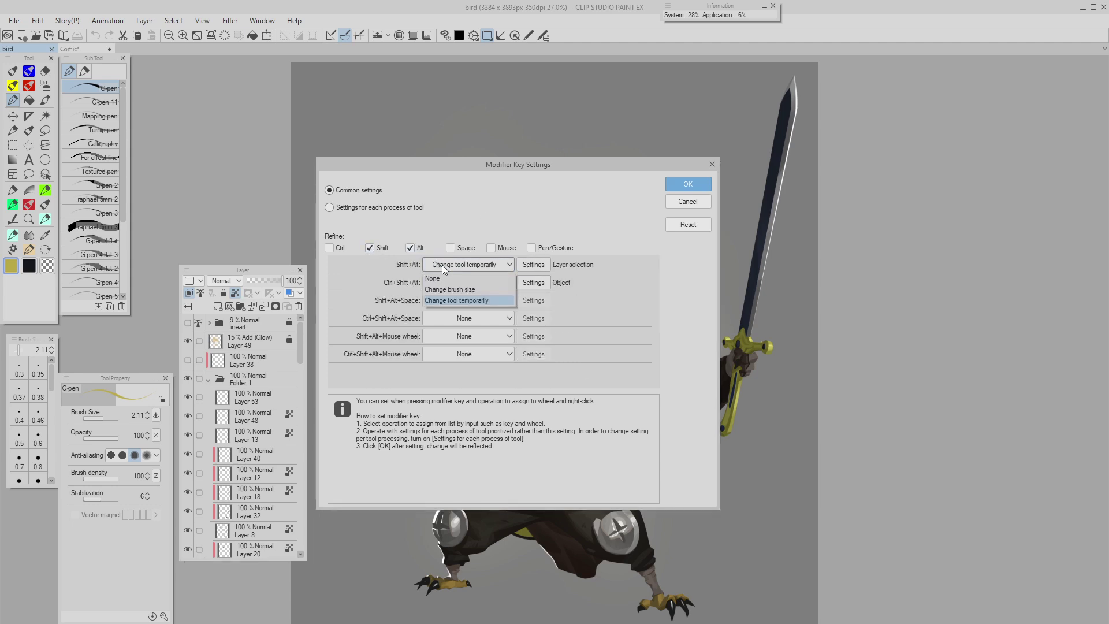
pyautogui.click(469, 300)
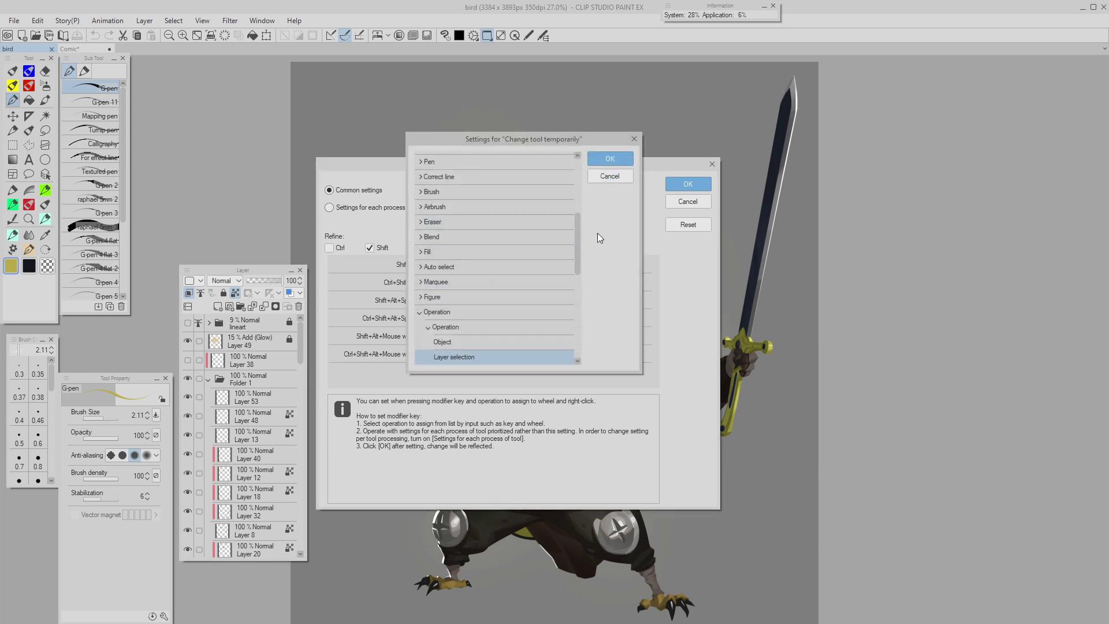
# Assign the Layer selection sub tool from the Operation group as the temporary tool for Shift+Alt.
pyautogui.moveTo(574, 228); pyautogui.dragTo(578, 252)
pyautogui.click(442, 231)
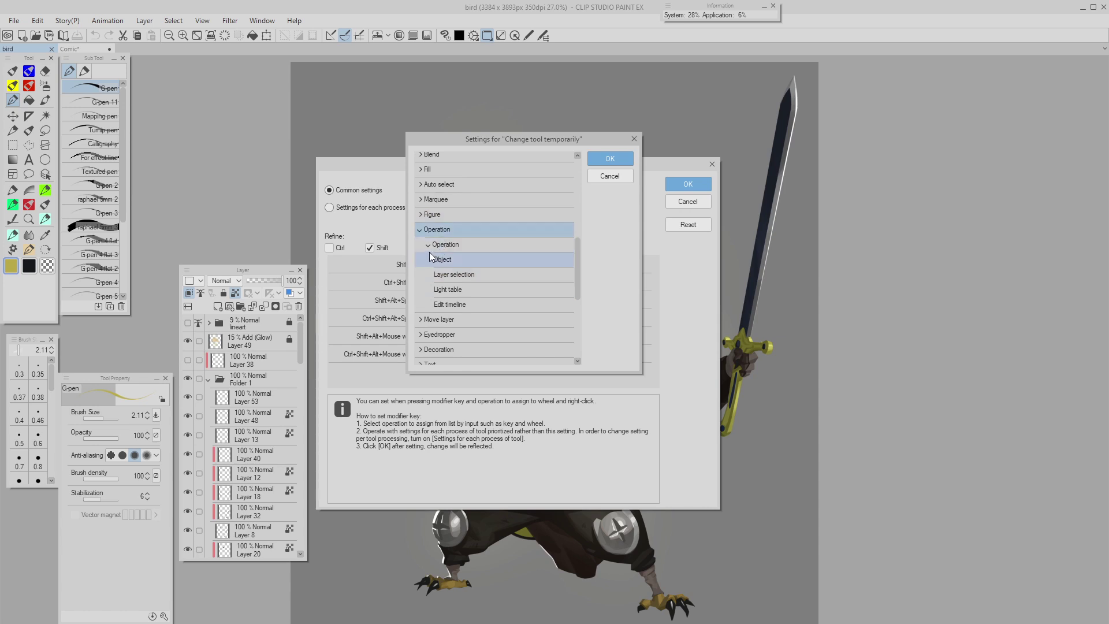
pyautogui.click(435, 247)
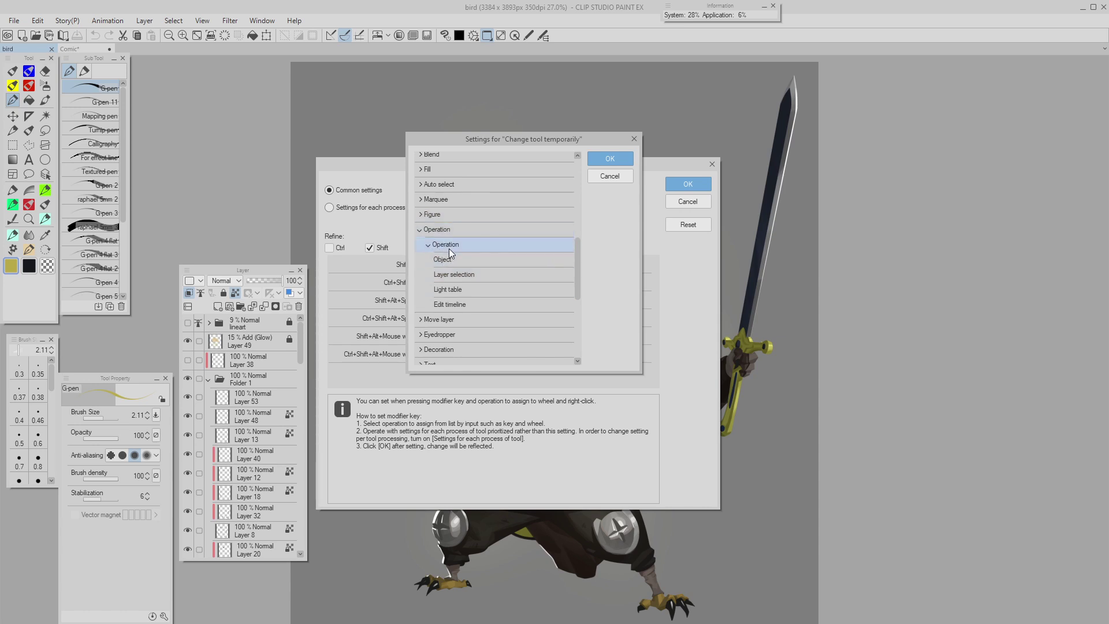
pyautogui.click(468, 274)
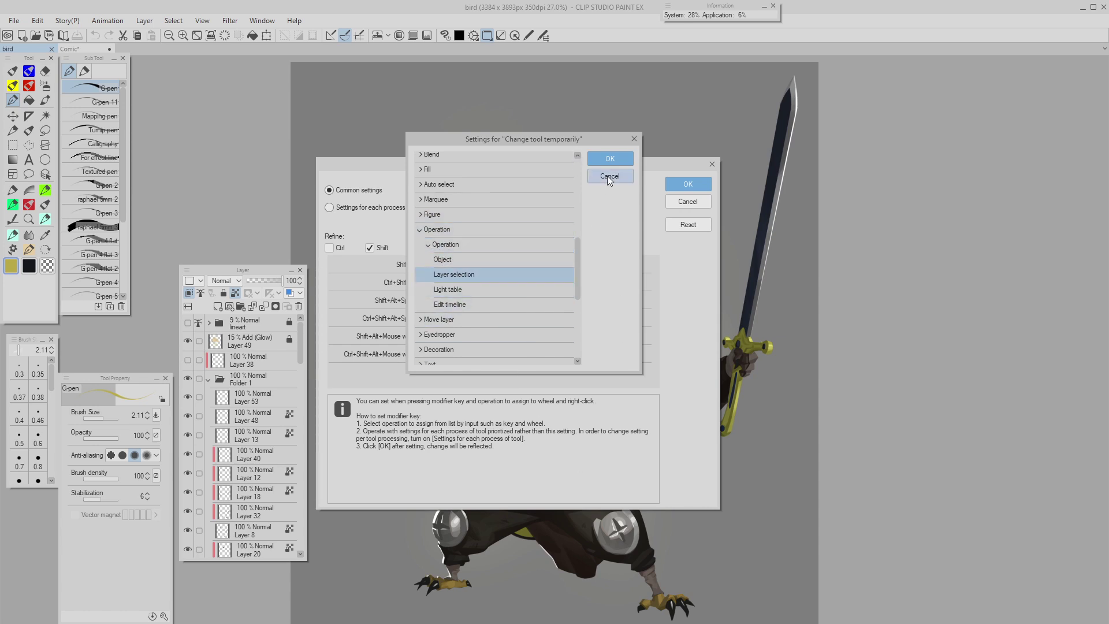
pyautogui.click(610, 159)
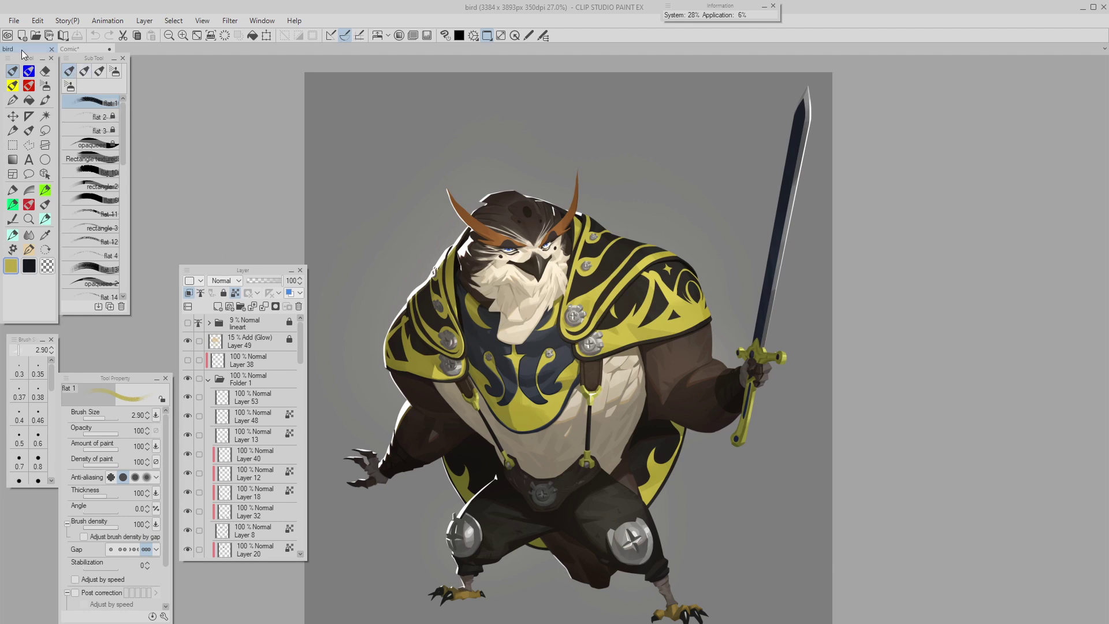
# Switch to the Layer selection sub tool of the Operation tool and review its exclusion options against the layer list.
pyautogui.click(45, 175)
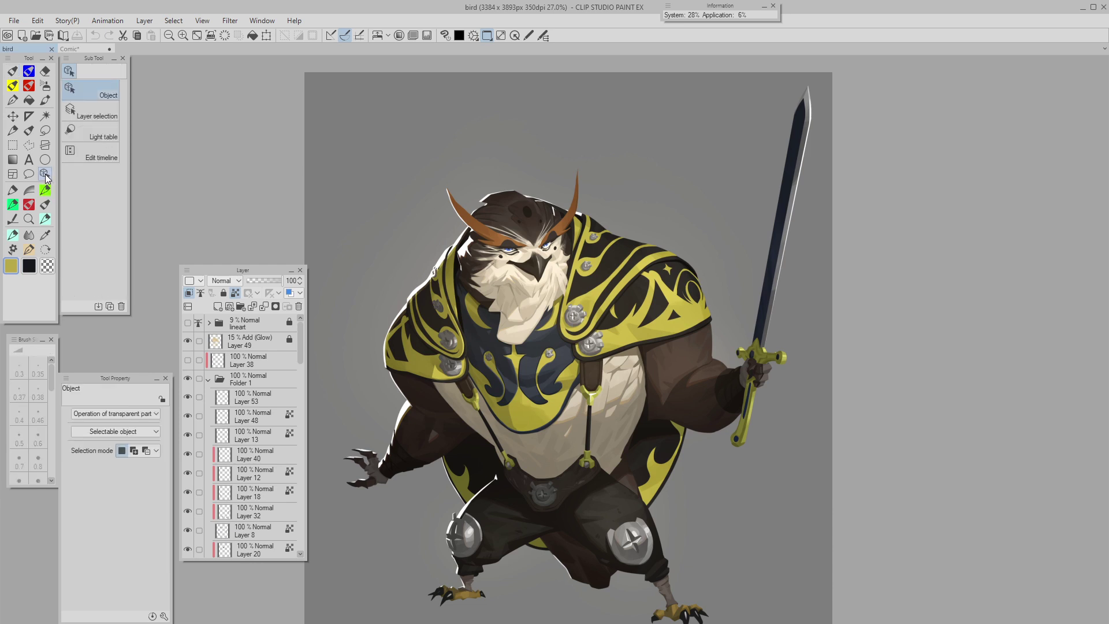
pyautogui.click(93, 116)
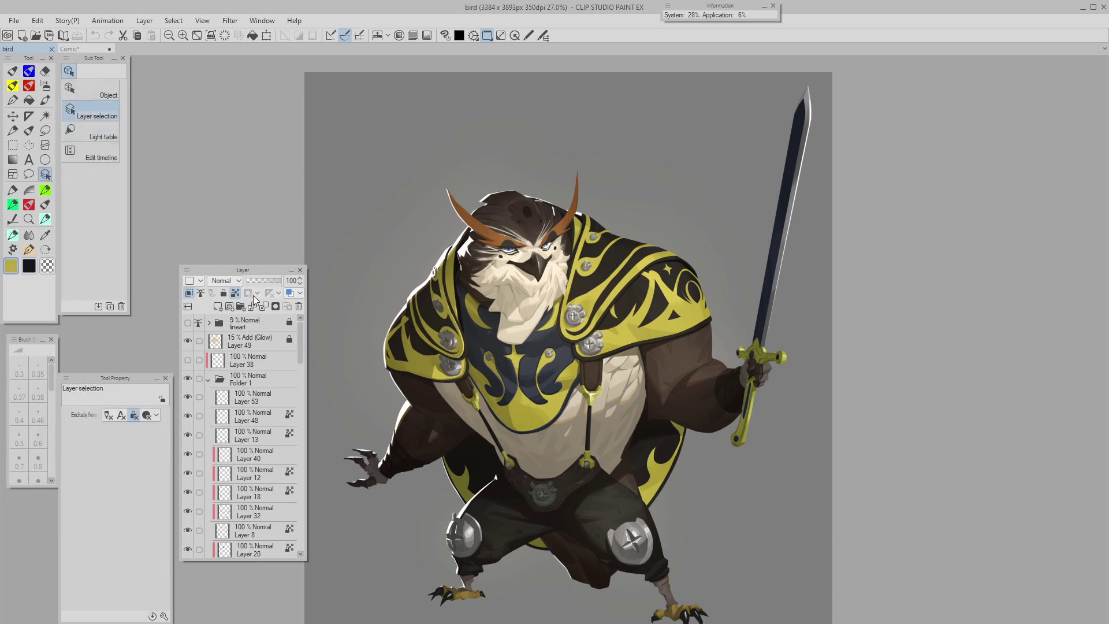
pyautogui.click(185, 290)
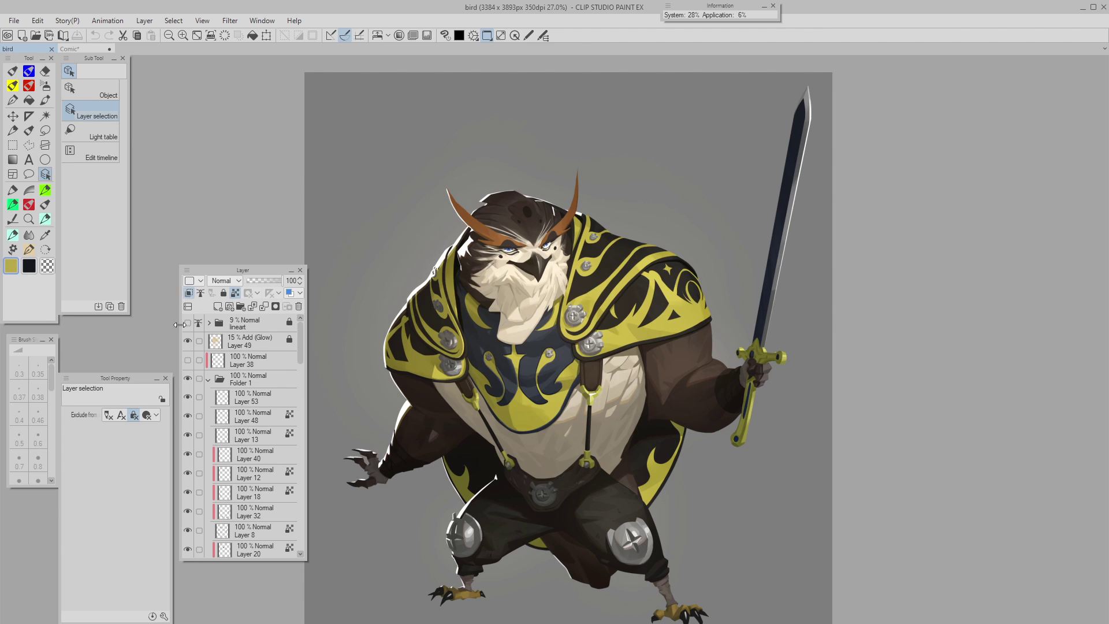
pyautogui.click(133, 415)
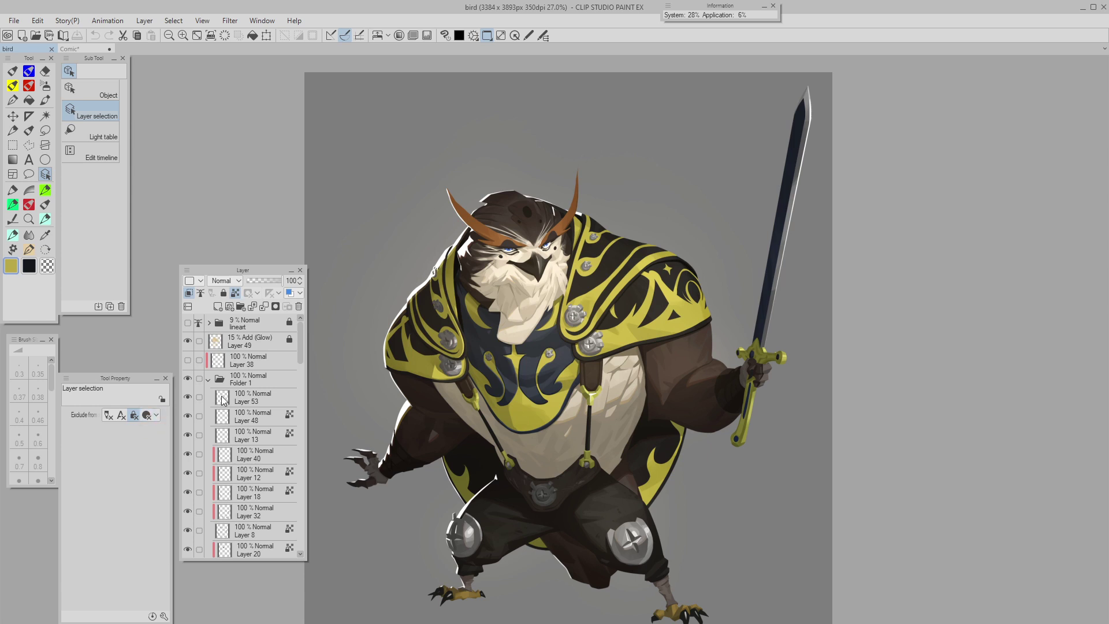
pyautogui.moveTo(301, 341); pyautogui.dragTo(306, 413)
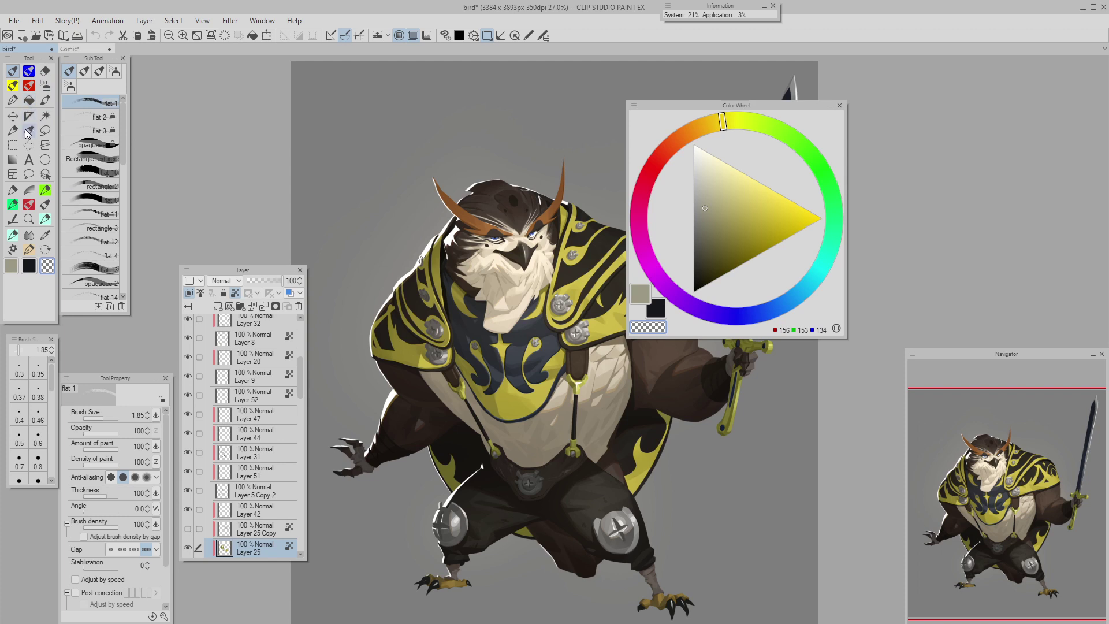
# Check the Color picker's option for excluding locked layers and return to the flat 1 brush.
pyautogui.click(46, 236)
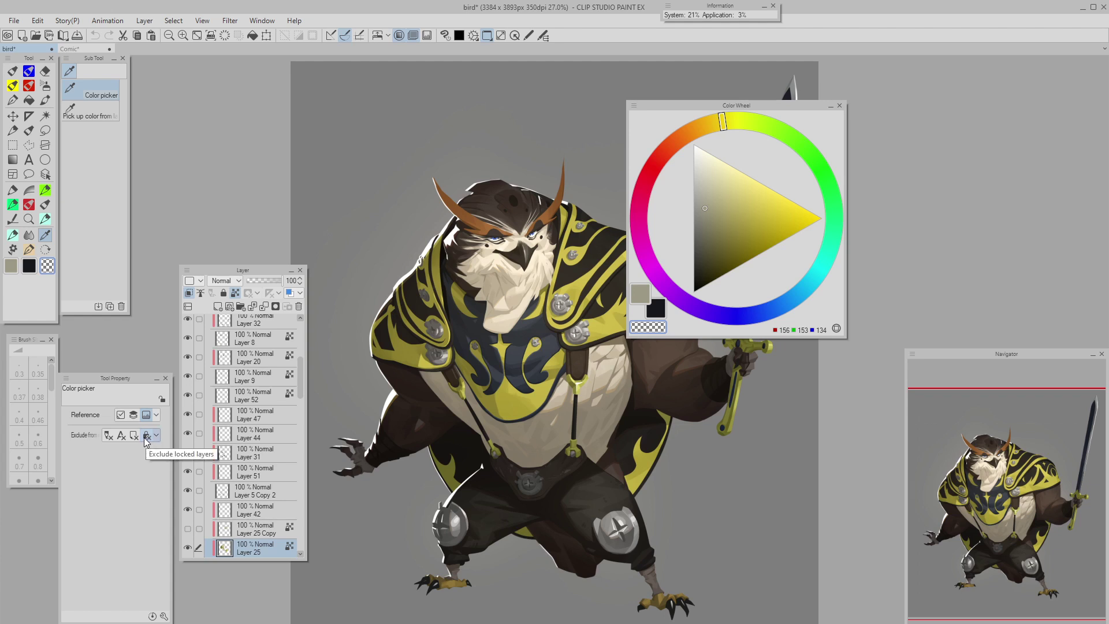
pyautogui.moveTo(500, 276)
pyautogui.mouseDown()
pyautogui.moveTo(475, 337)
pyautogui.moveTo(477, 305)
pyautogui.moveTo(539, 267)
pyautogui.mouseUp()
pyautogui.press('b')
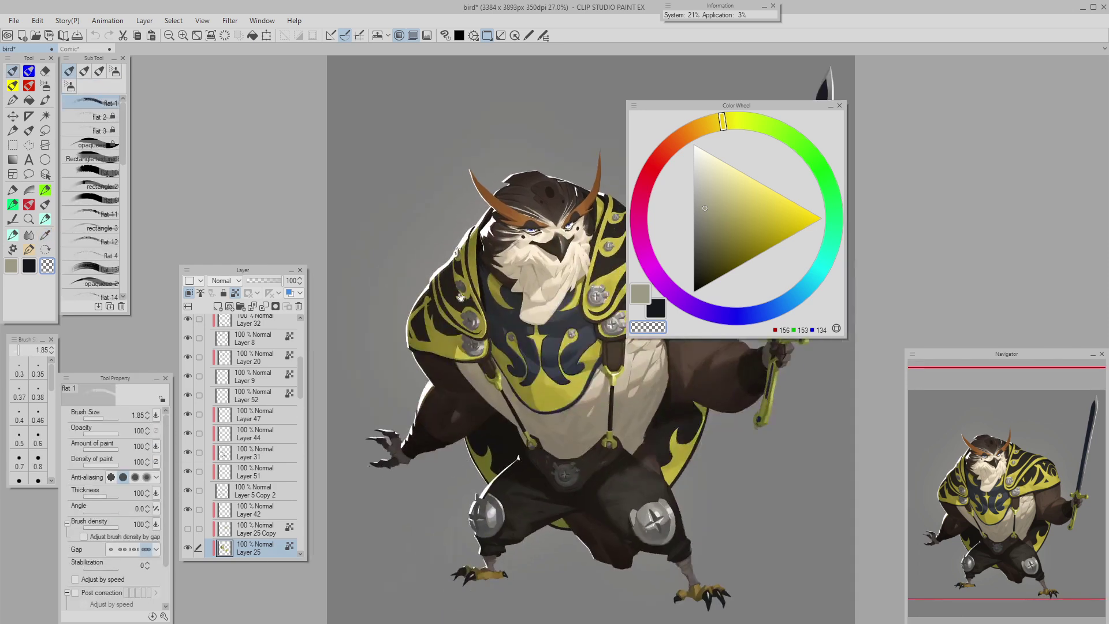
# Select the locked Add (Glow) Layer 49 and switch its visibility off and on to compare its effect on the owl.
pyautogui.moveTo(509, 390); pyautogui.dragTo(417, 471)
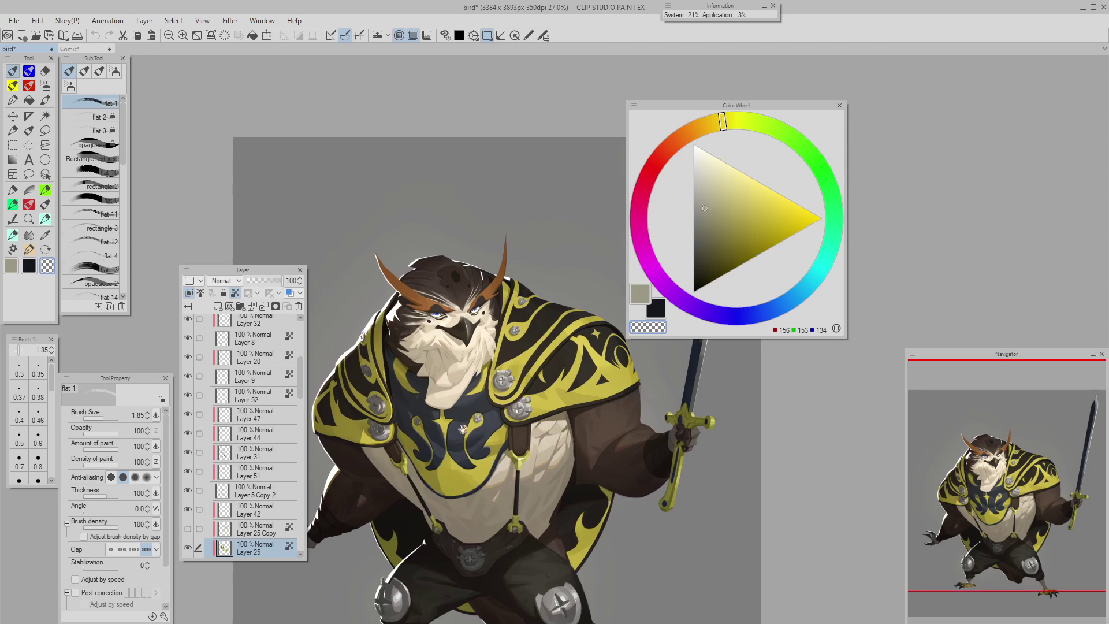
pyautogui.moveTo(446, 415); pyautogui.dragTo(437, 357)
pyautogui.scroll(4, 437, 357)
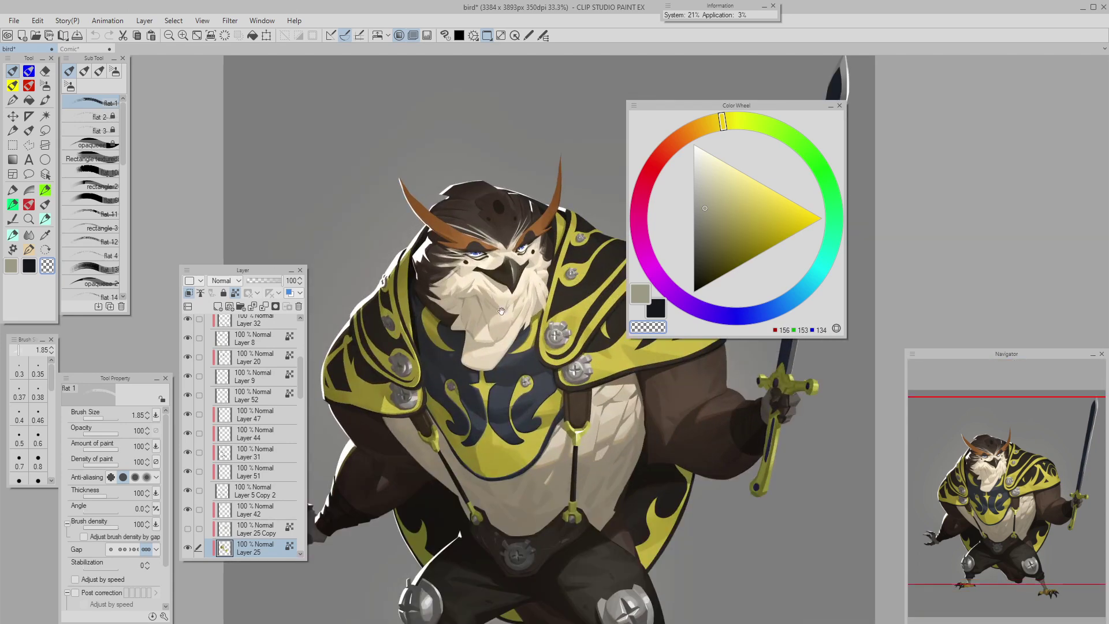
pyautogui.moveTo(449, 372)
pyautogui.mouseDown()
pyautogui.moveTo(491, 370)
pyautogui.moveTo(520, 348)
pyautogui.moveTo(491, 346)
pyautogui.mouseUp()
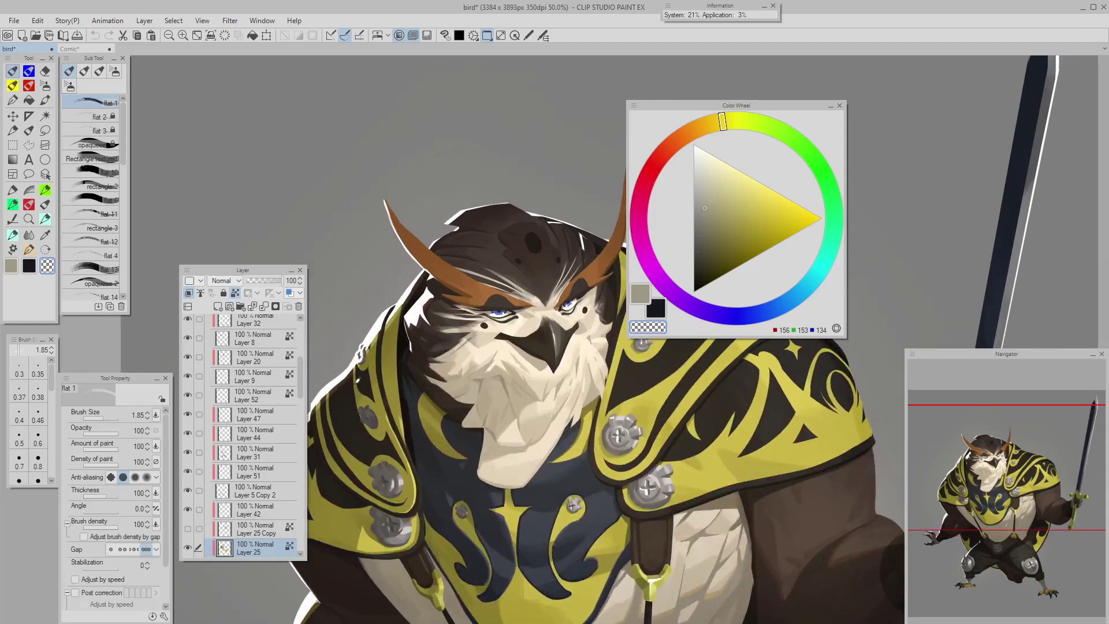
pyautogui.scroll(5, 301, 341)
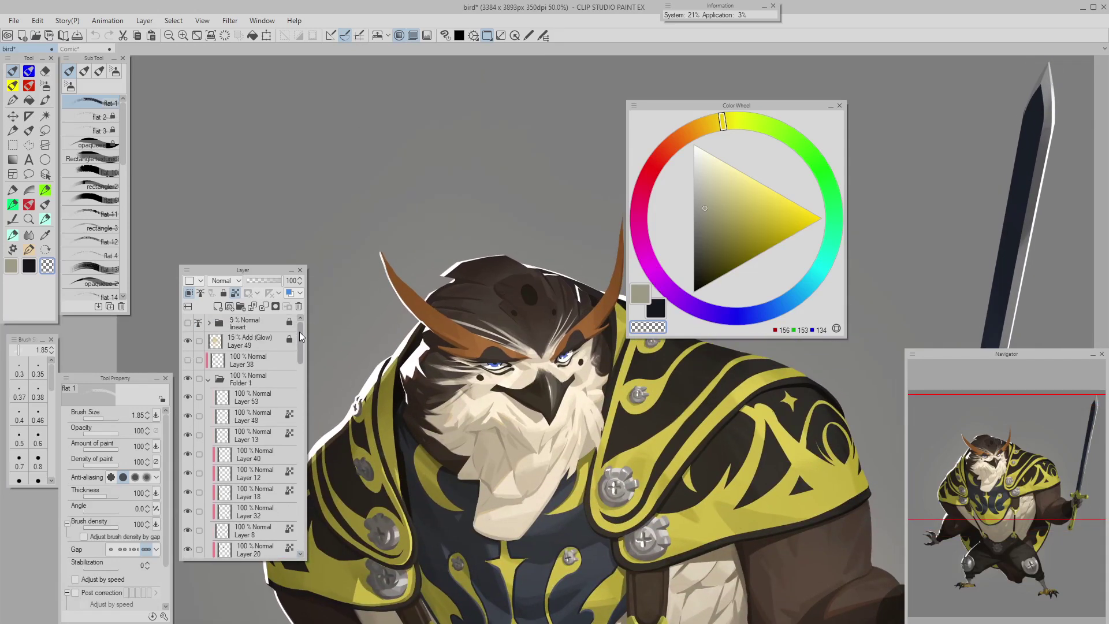
pyautogui.click(234, 342)
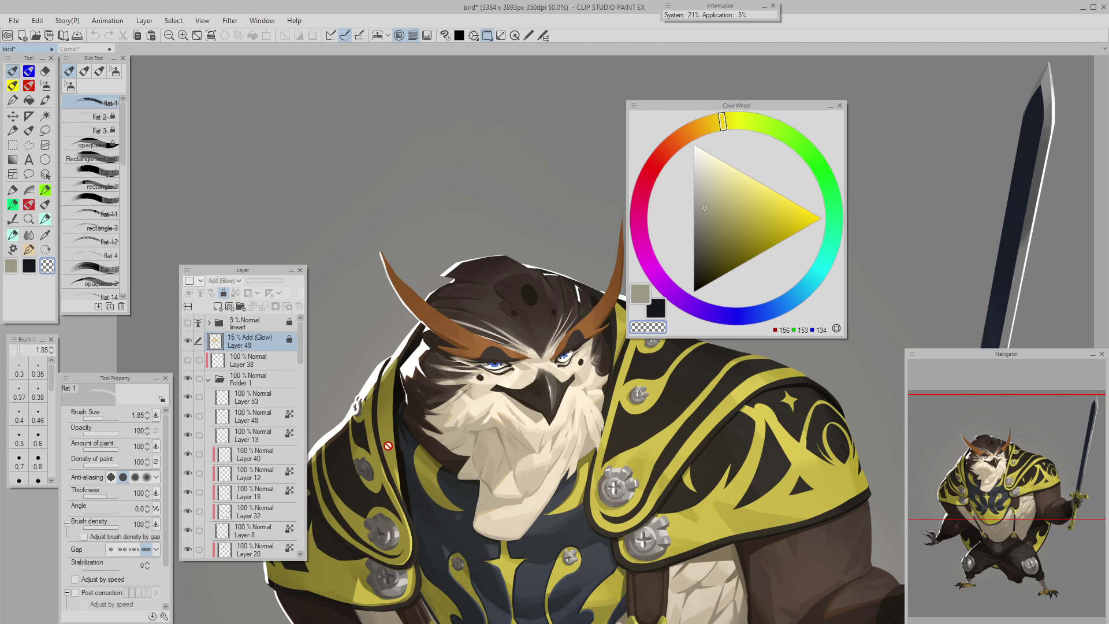
pyautogui.click(191, 348)
pyautogui.click(191, 348)
pyautogui.click(191, 348)
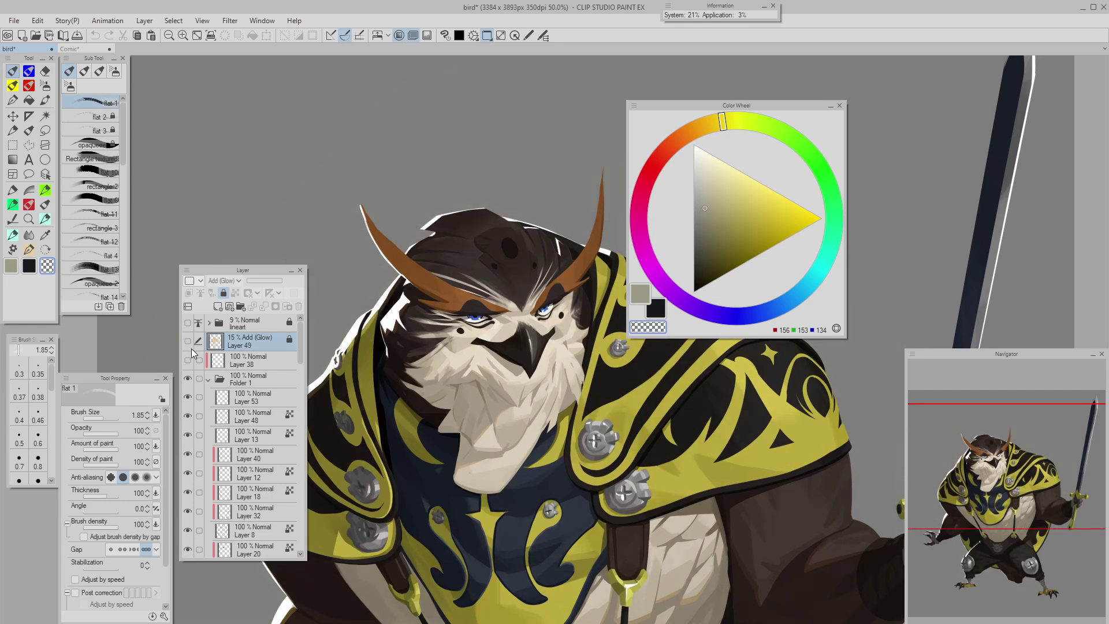
pyautogui.click(191, 348)
pyautogui.click(191, 348)
pyautogui.click(191, 348)
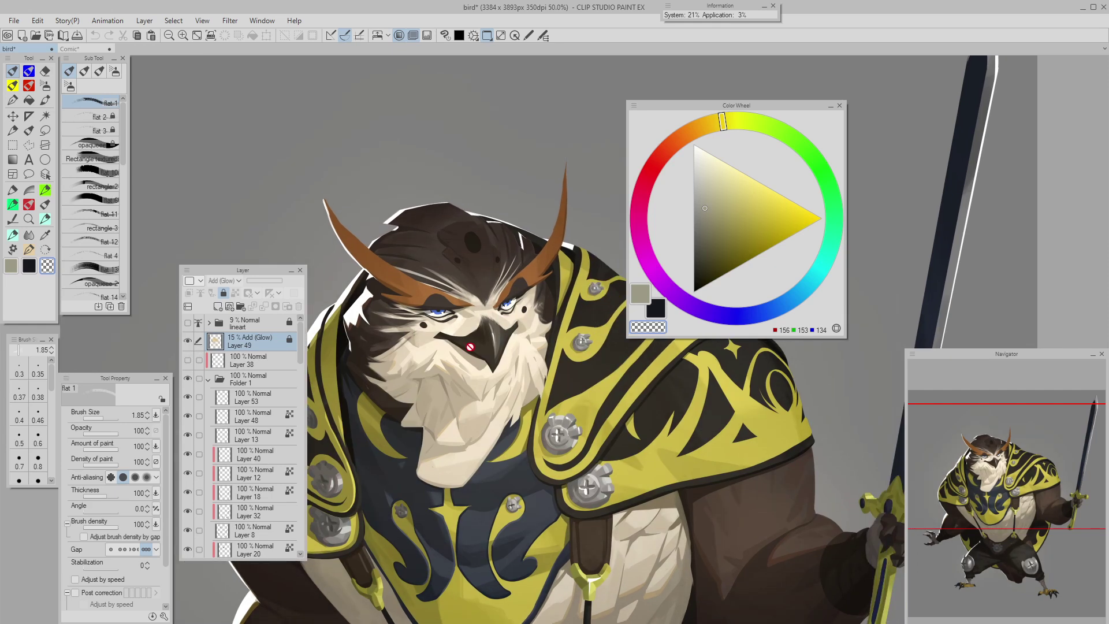
# Sample the cream color (RGB 252, 237, 212) from the owl's face feathers as the drawing color.
pyautogui.keyDown('alt'); pyautogui.click(456, 329); pyautogui.keyUp('alt')
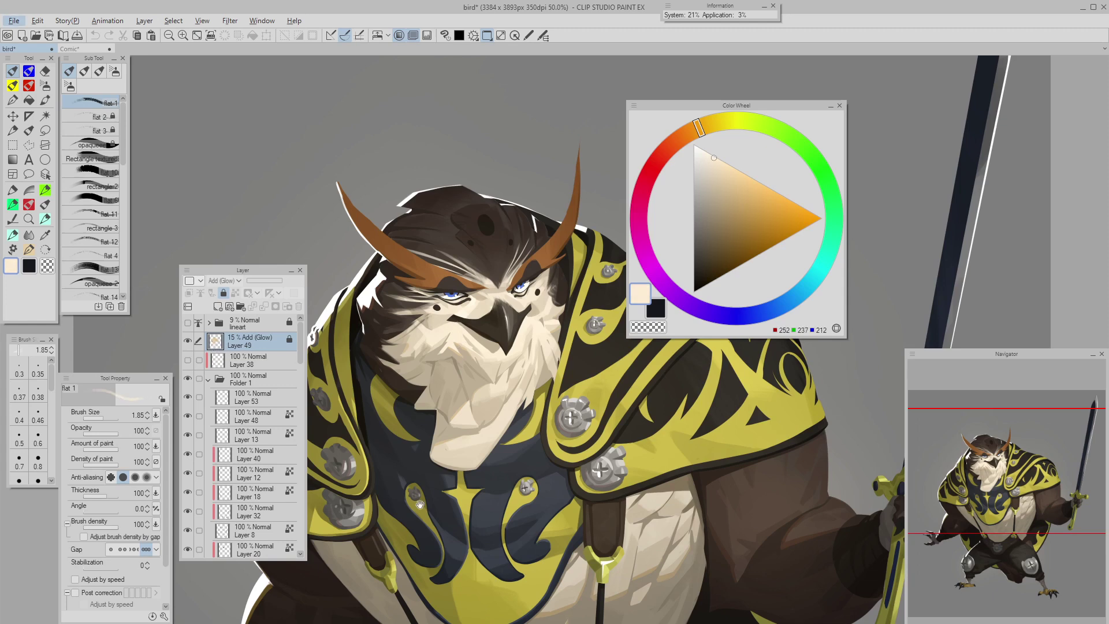
pyautogui.moveTo(275, 363); pyautogui.dragTo(325, 381)
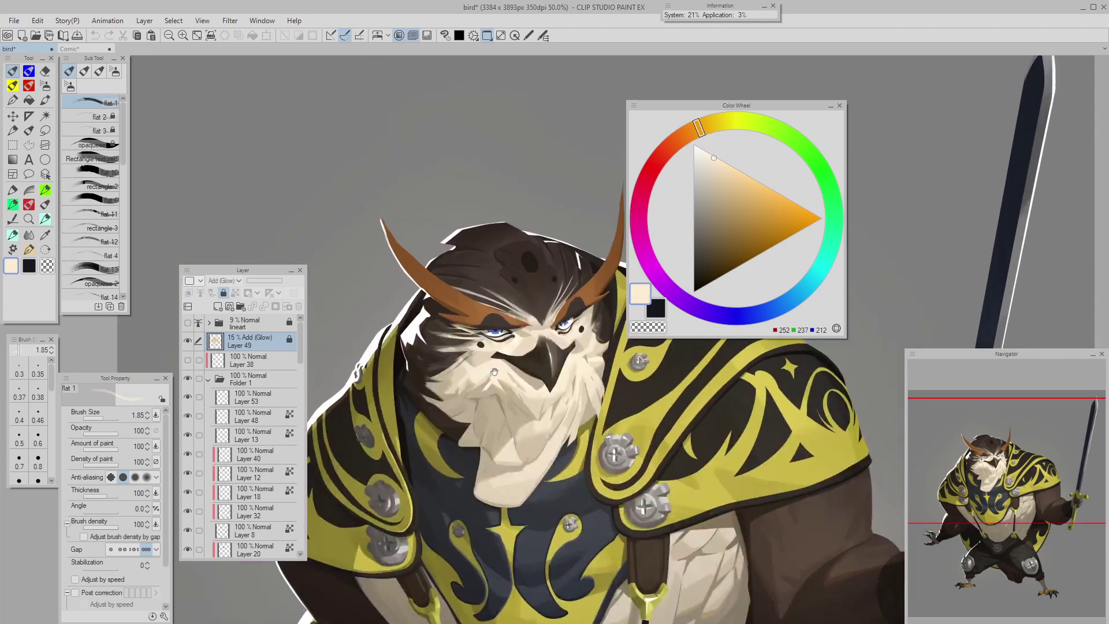
pyautogui.moveTo(497, 323); pyautogui.dragTo(464, 412)
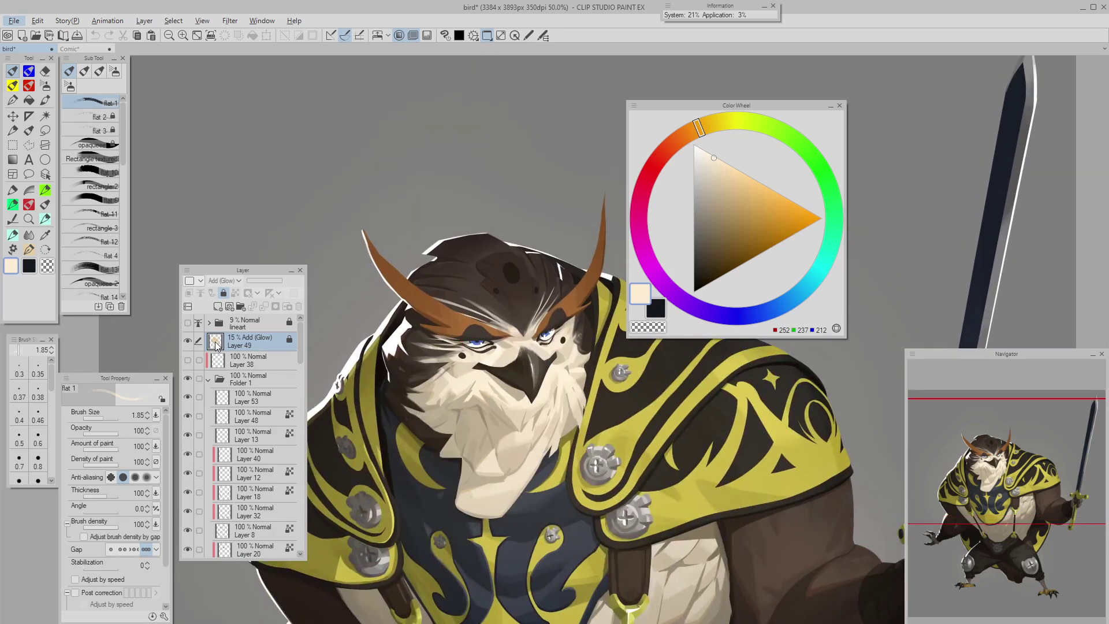
pyautogui.moveTo(426, 445); pyautogui.dragTo(458, 403)
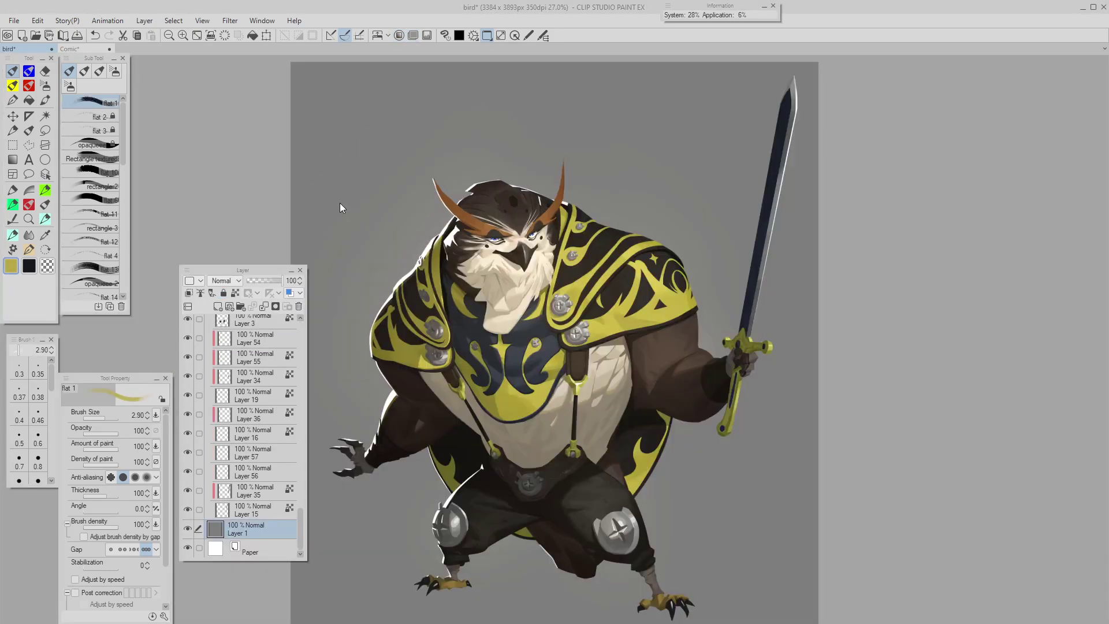
# Select Layer 2 directly from the canvas by picking the owl's light face feathers, and locate it in the layer list.
pyautogui.moveTo(299, 537); pyautogui.dragTo(276, 531)
pyautogui.moveTo(522, 279); pyautogui.dragTo(554, 305)
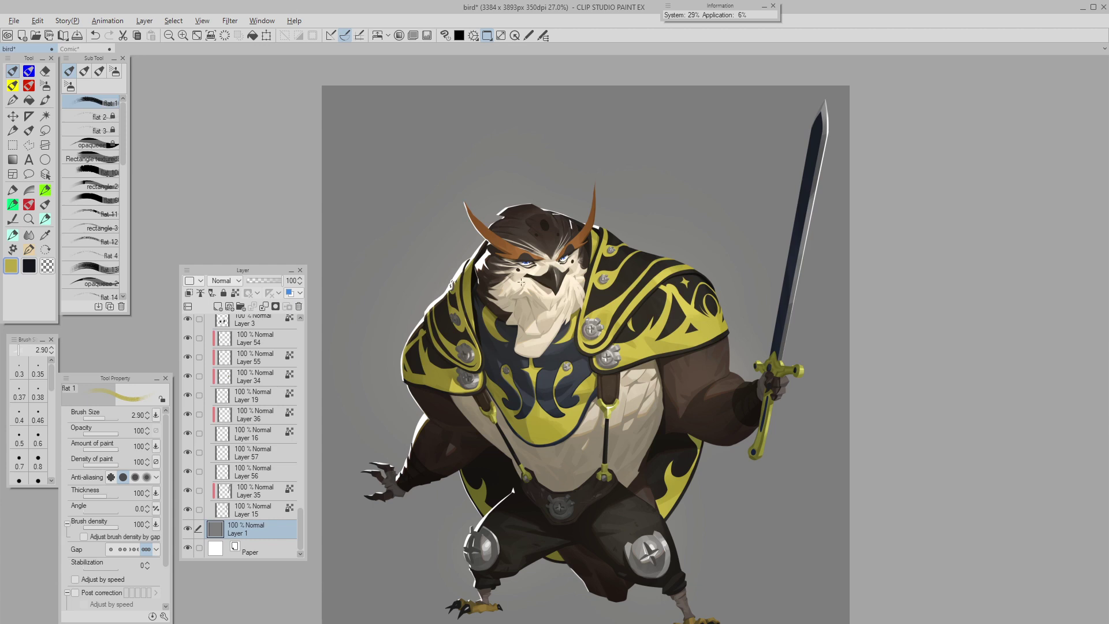
pyautogui.keyDown('ctrl'); pyautogui.keyDown('shift'); pyautogui.click(521, 282); pyautogui.keyUp('shift'); pyautogui.keyUp('ctrl')
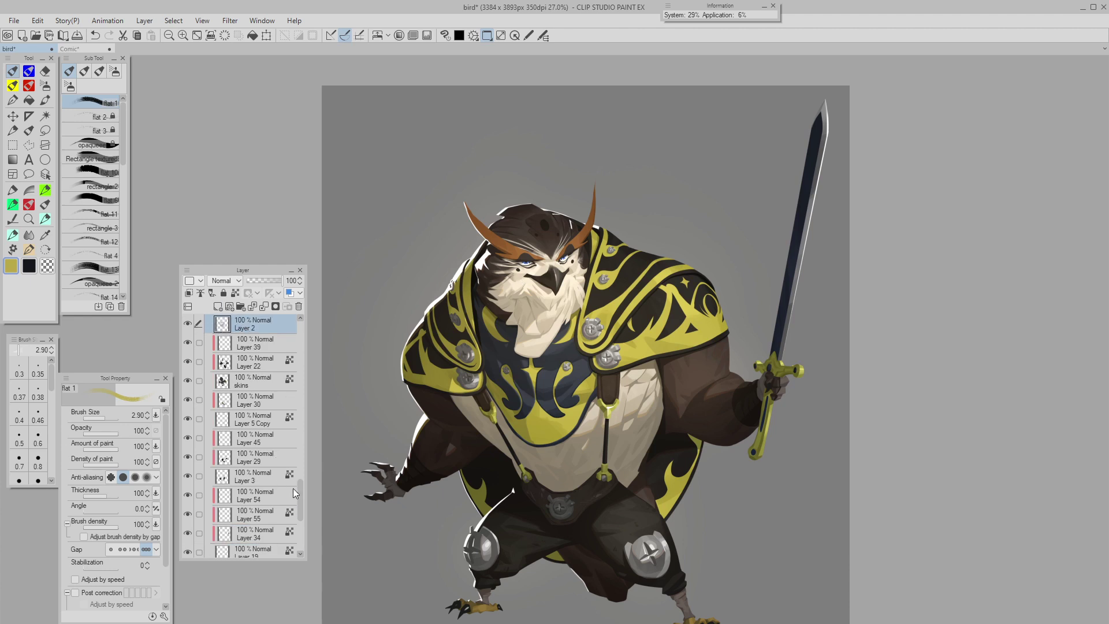
pyautogui.scroll(3, 295, 487)
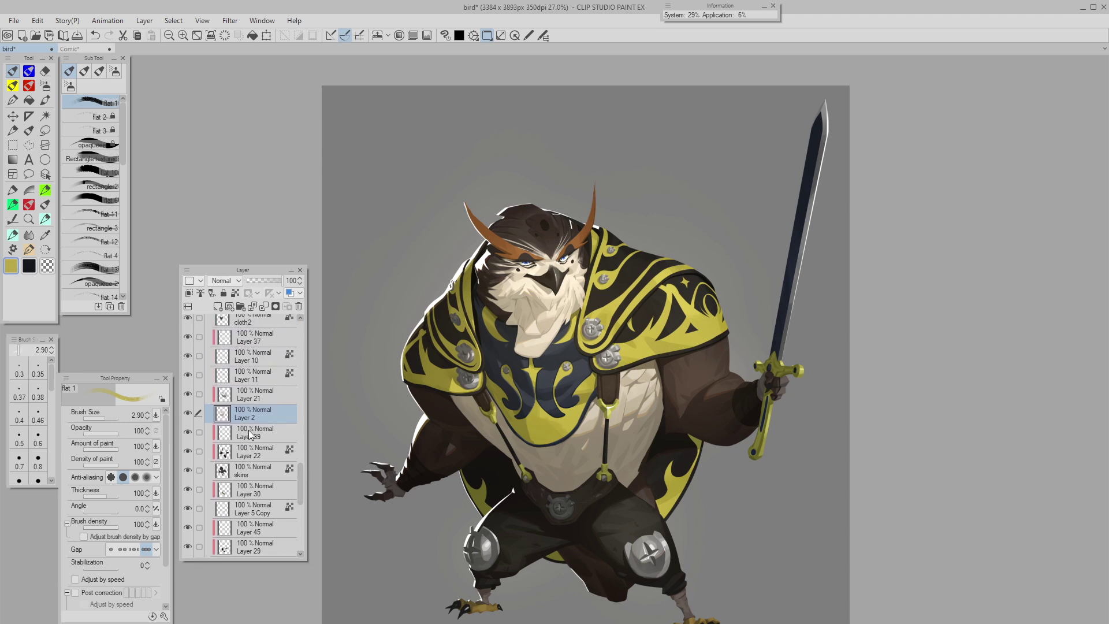
# Select Layer 25 from the yellow shoulder cape pattern on the canvas, followed by the cloth2 layer from the chest cloth.
pyautogui.moveTo(537, 353); pyautogui.dragTo(531, 369)
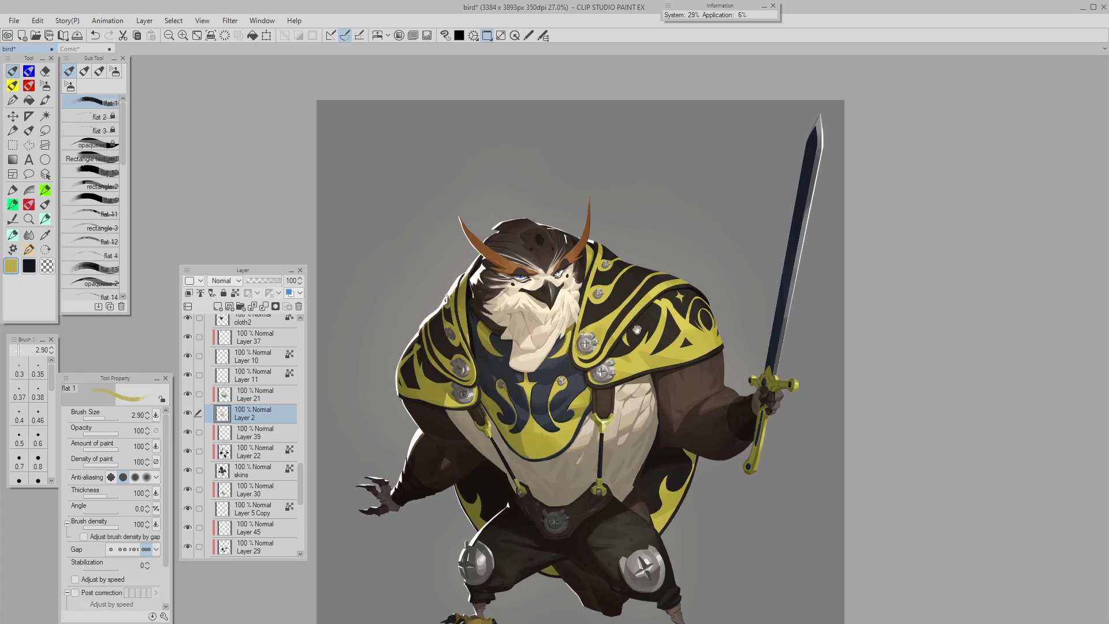
pyautogui.moveTo(638, 329); pyautogui.dragTo(650, 325)
pyautogui.scroll(1, 534, 364)
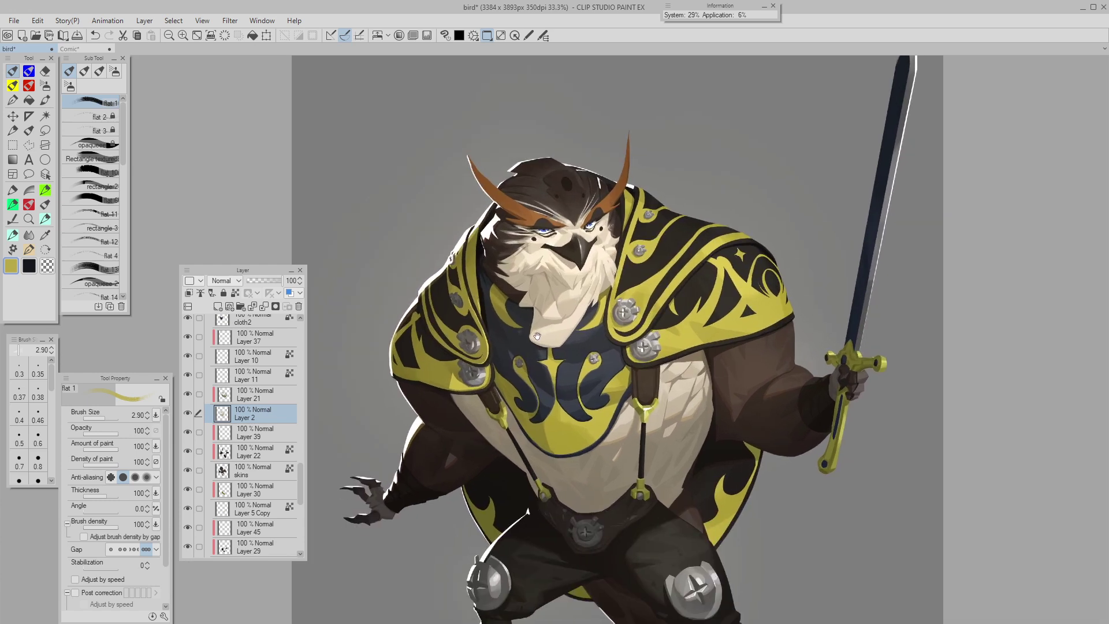
pyautogui.moveTo(449, 445); pyautogui.dragTo(443, 446)
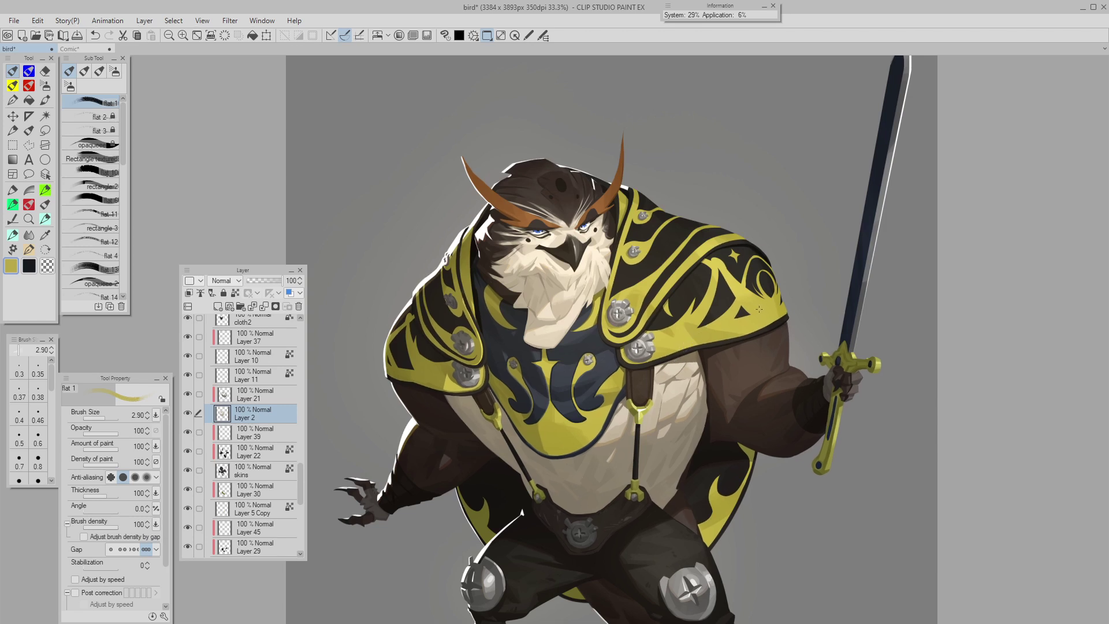
pyautogui.keyDown('ctrl'); pyautogui.keyDown('shift'); pyautogui.click(705, 333); pyautogui.keyUp('shift'); pyautogui.keyUp('ctrl')
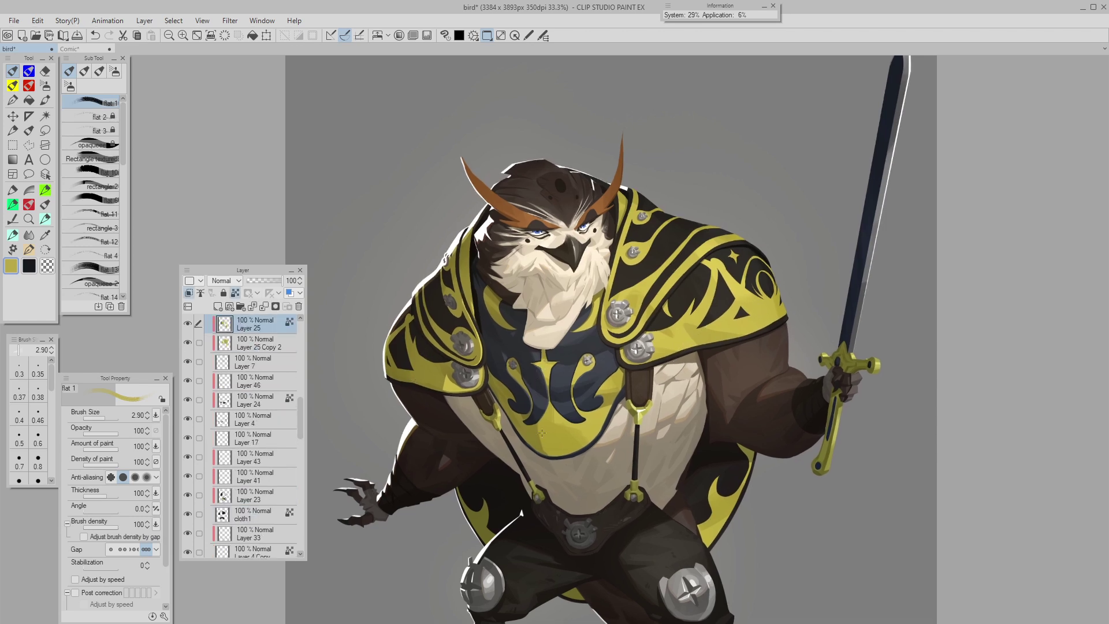
pyautogui.keyDown('ctrl'); pyautogui.keyDown('shift'); pyautogui.click(579, 399); pyautogui.keyUp('shift'); pyautogui.keyUp('ctrl')
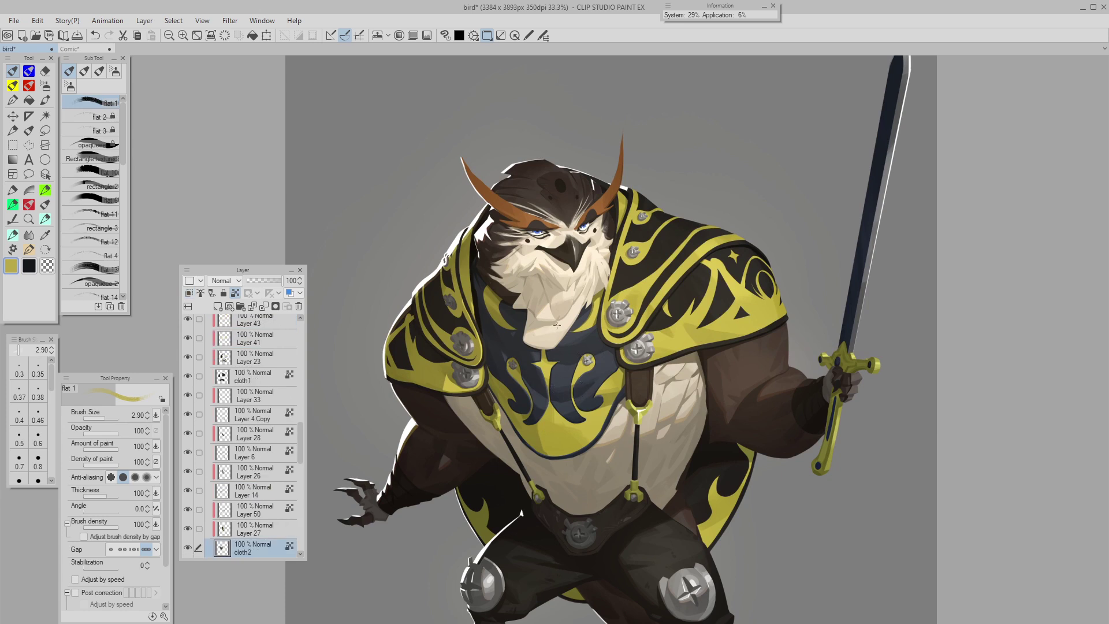
# Select the skins layer directly from the canvas by picking the owl's beard feathers, followed by Layer 21 from the belly area.
pyautogui.keyDown('ctrl'); pyautogui.keyDown('shift'); pyautogui.click(556, 325); pyautogui.keyUp('shift'); pyautogui.keyUp('ctrl')
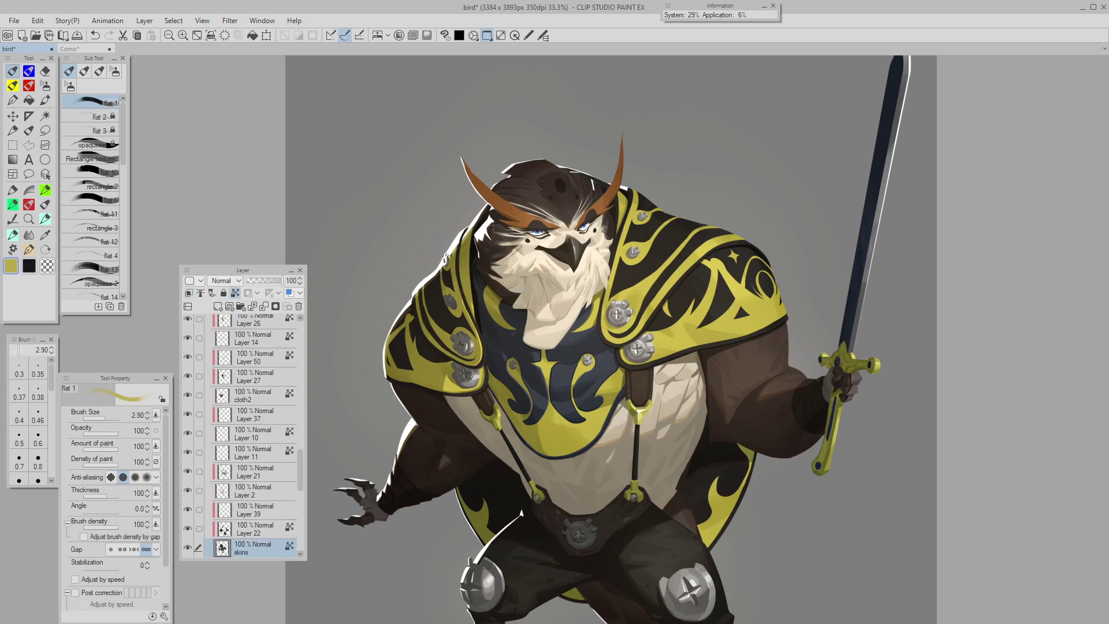
pyautogui.keyDown('ctrl'); pyautogui.keyDown('shift'); pyautogui.click(520, 393); pyautogui.keyUp('shift'); pyautogui.keyUp('ctrl')
pyautogui.keyDown('ctrl'); pyautogui.keyDown('shift'); pyautogui.click(534, 493); pyautogui.keyUp('shift'); pyautogui.keyUp('ctrl')
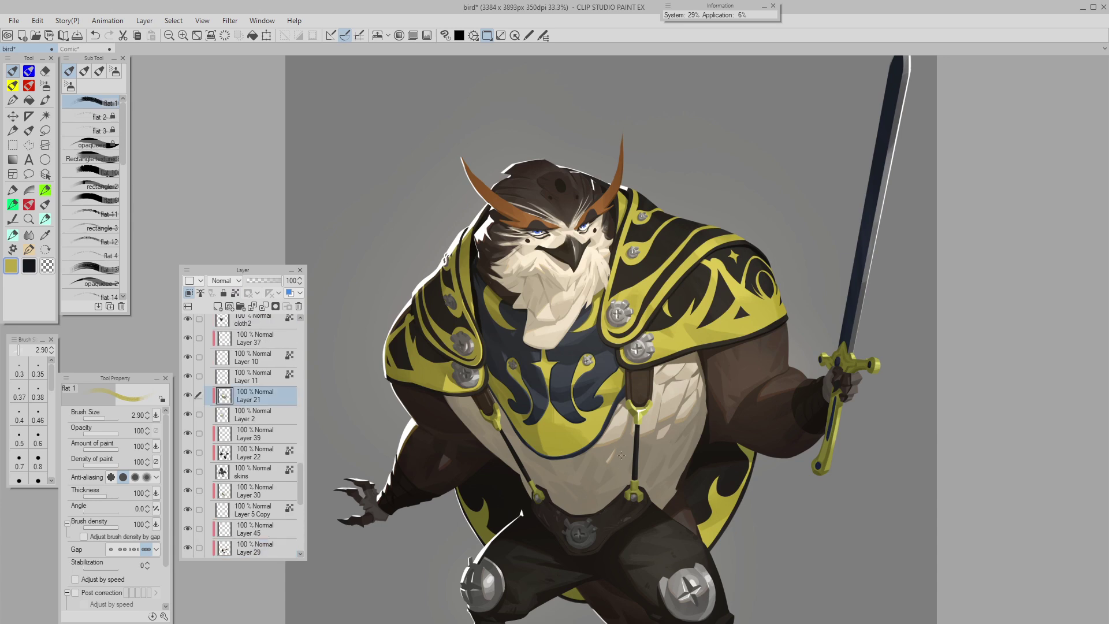
pyautogui.keyDown('ctrl'); pyautogui.keyDown('shift'); pyautogui.click(577, 398); pyautogui.keyUp('shift'); pyautogui.keyUp('ctrl')
pyautogui.keyDown('ctrl'); pyautogui.keyDown('shift'); pyautogui.click(597, 373); pyautogui.keyUp('shift'); pyautogui.keyUp('ctrl')
pyautogui.moveTo(616, 317)
pyautogui.mouseDown()
pyautogui.moveTo(585, 315)
pyautogui.moveTo(628, 293)
pyautogui.moveTo(631, 275)
pyautogui.moveTo(613, 285)
pyautogui.mouseUp()
pyautogui.scroll(1, 614, 285)
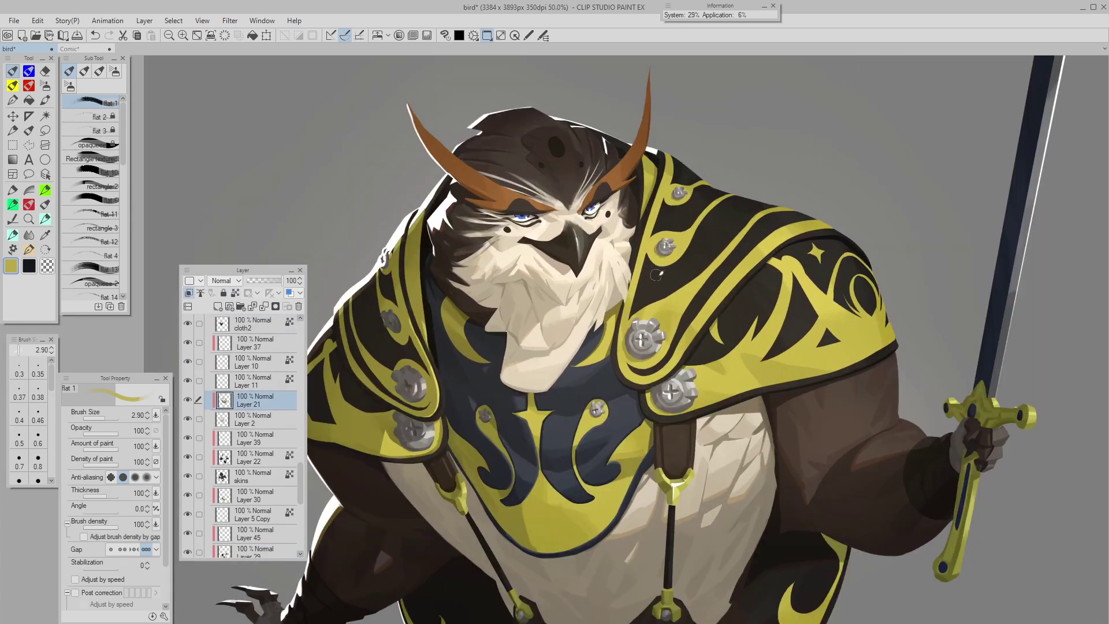
# Select several layers at once from the canvas by sweeping an area from the chest cloth to the shoulder clasps.
pyautogui.moveTo(693, 249); pyautogui.dragTo(686, 261)
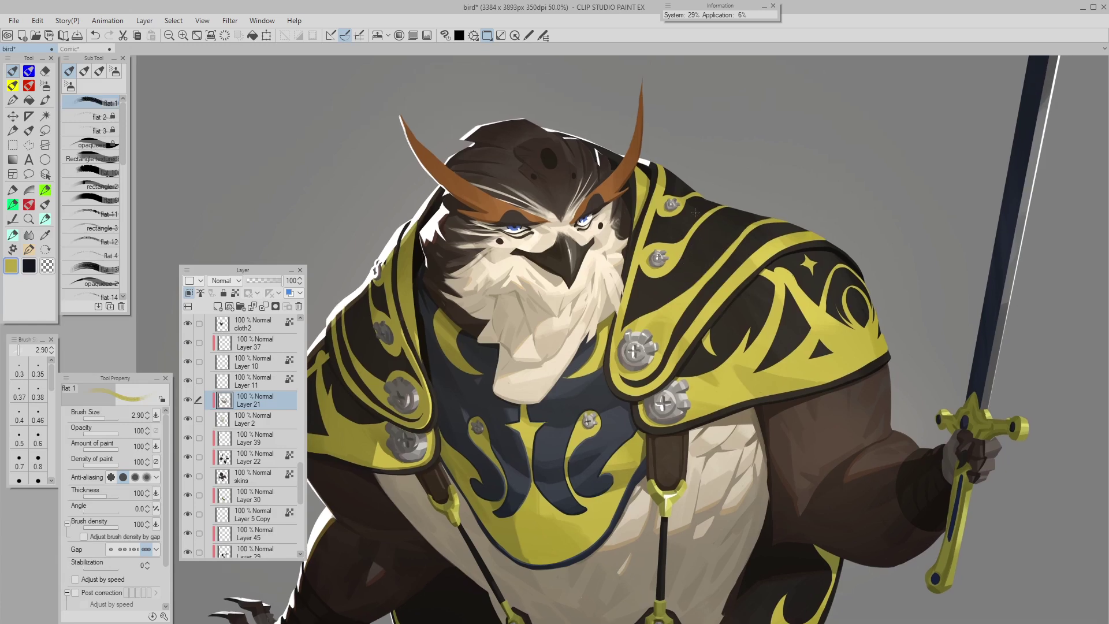
pyautogui.moveTo(529, 358); pyautogui.dragTo(428, 447)
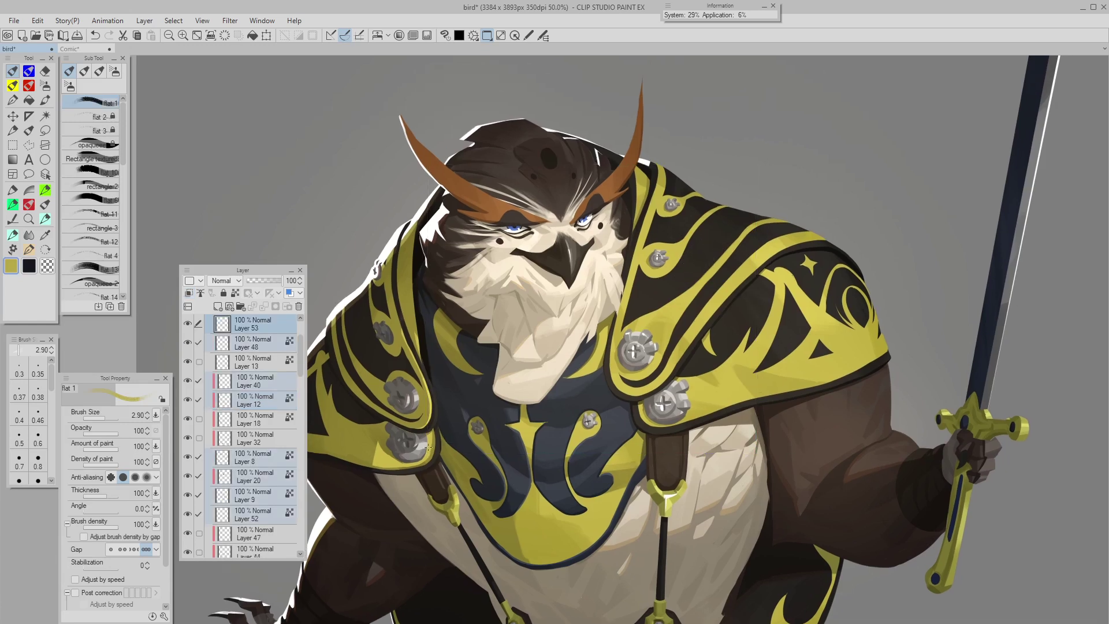
pyautogui.moveTo(359, 421); pyautogui.dragTo(426, 366)
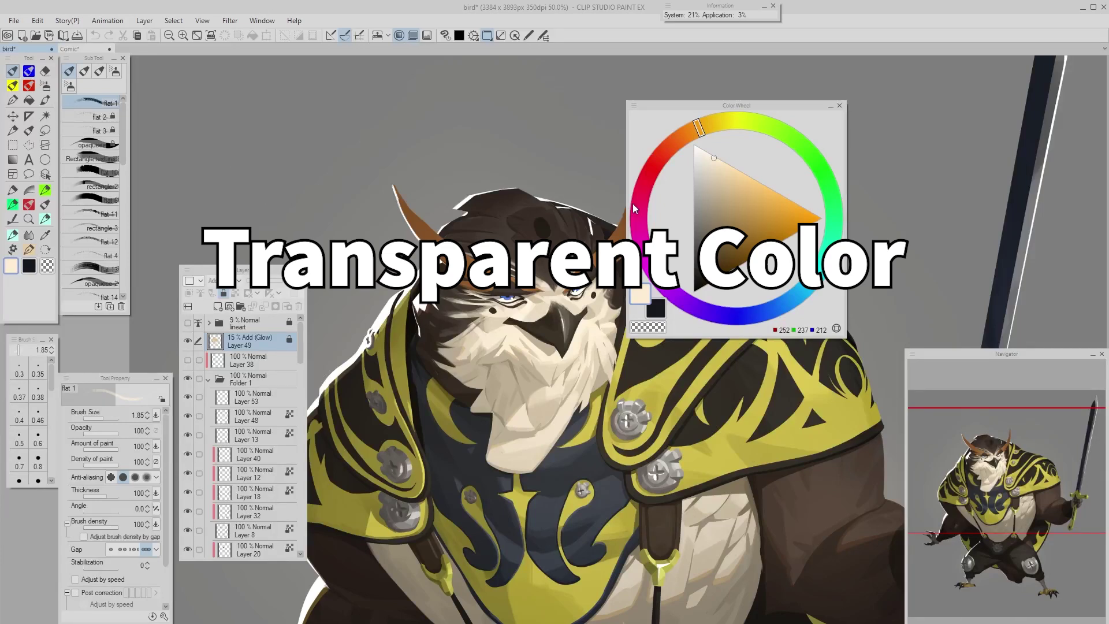
# Switch the drawing color to the sub color, to the transparent color and back to the cream main color, finishing on transparent.
pyautogui.moveTo(286, 234); pyautogui.dragTo(229, 157)
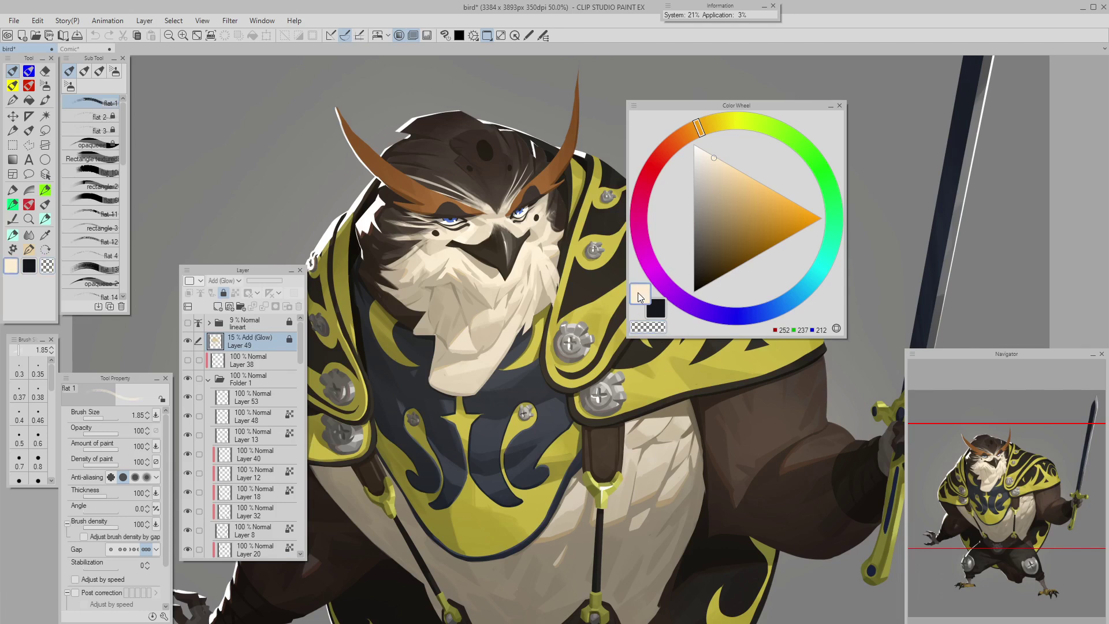
pyautogui.click(656, 310)
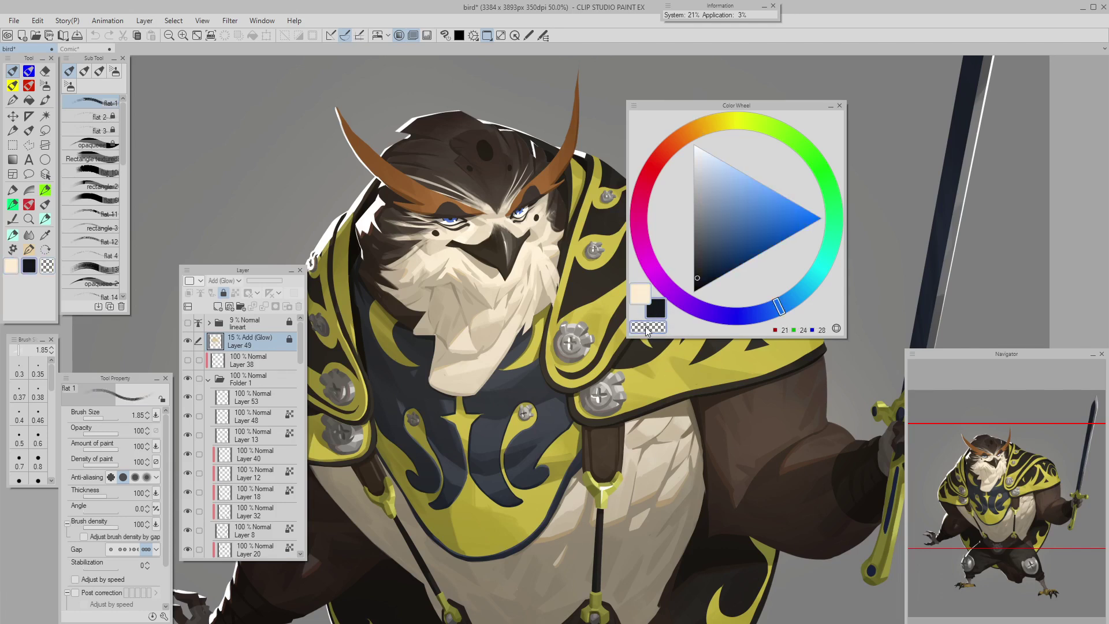
pyautogui.click(646, 328)
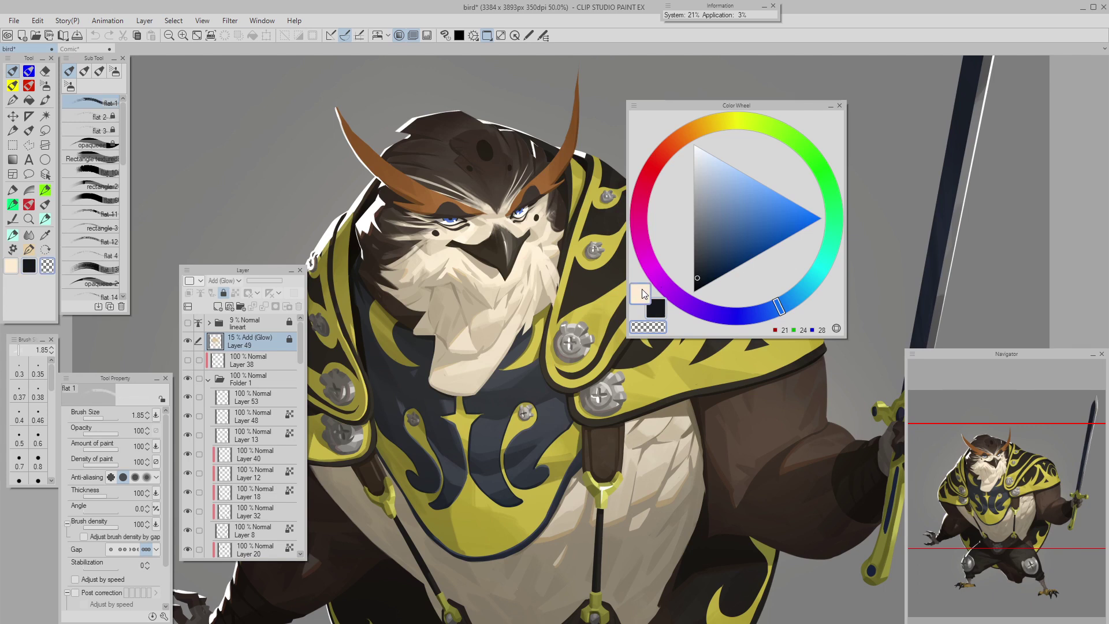
pyautogui.click(640, 294)
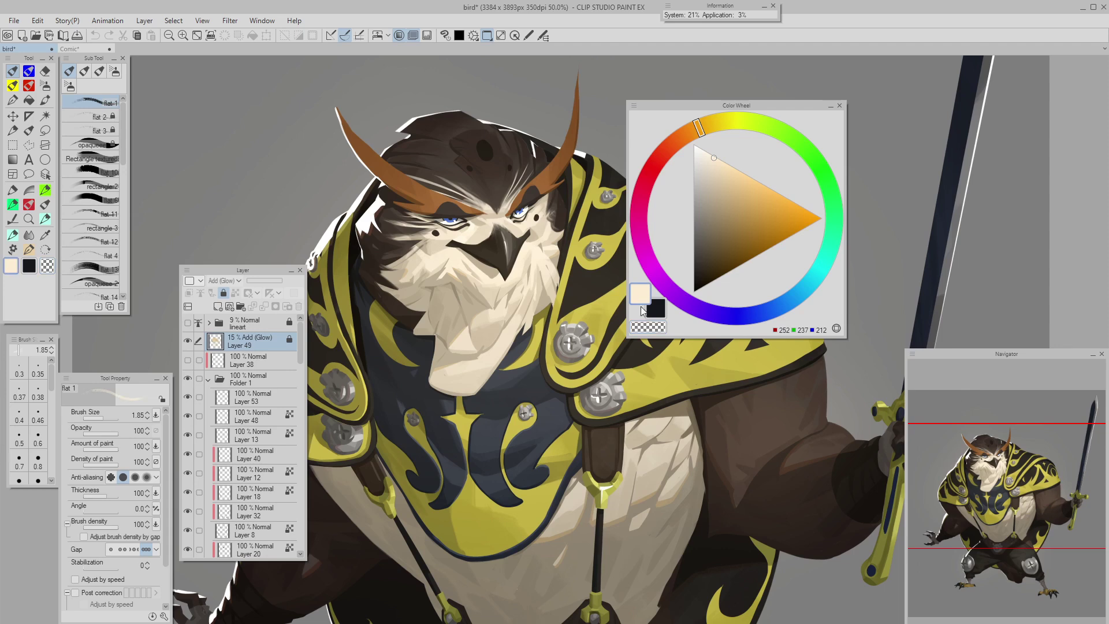
pyautogui.moveTo(406, 245); pyautogui.dragTo(461, 318)
pyautogui.scroll(-1, 415, 272)
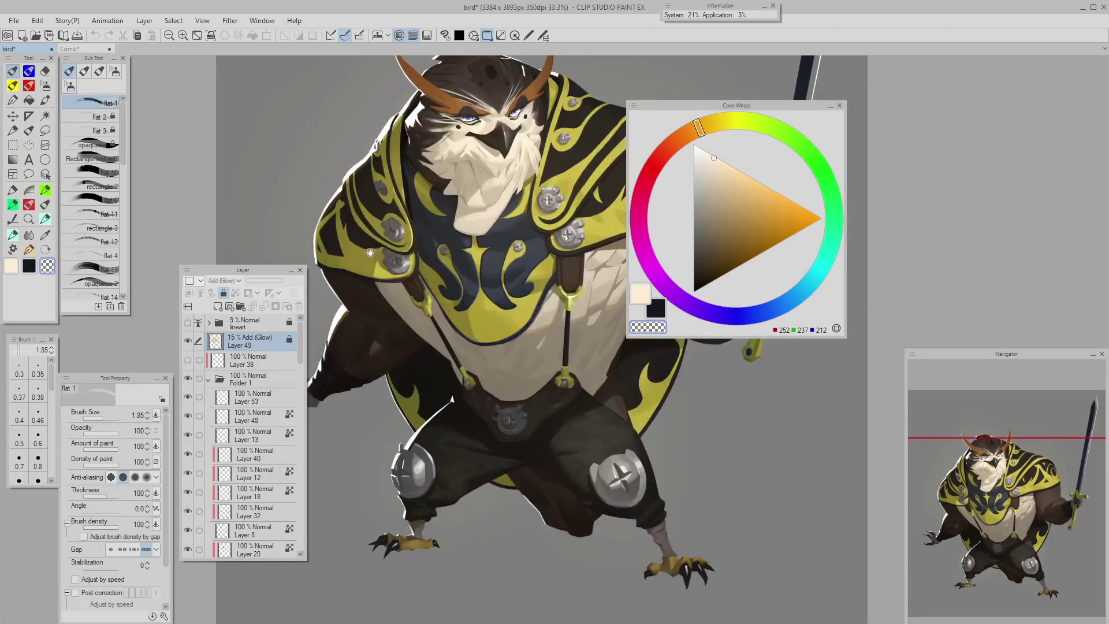
# Look up the shortcut for Switch drawing color and transparent color under Drawing color in the Options area of the shortcut settings.
pyautogui.click(14, 22)
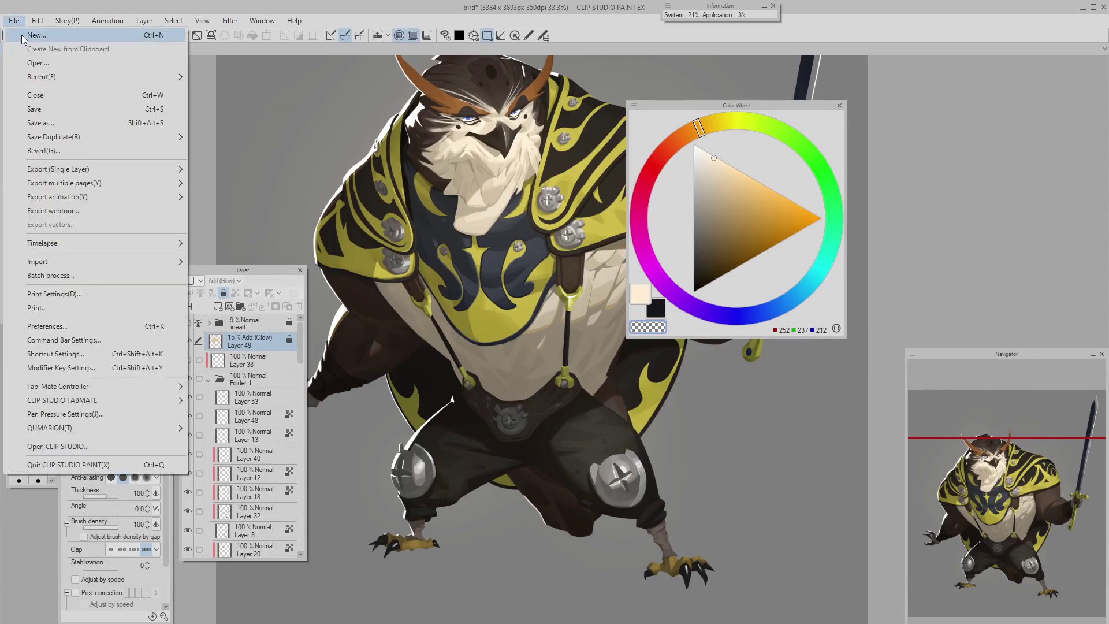
pyautogui.click(97, 353)
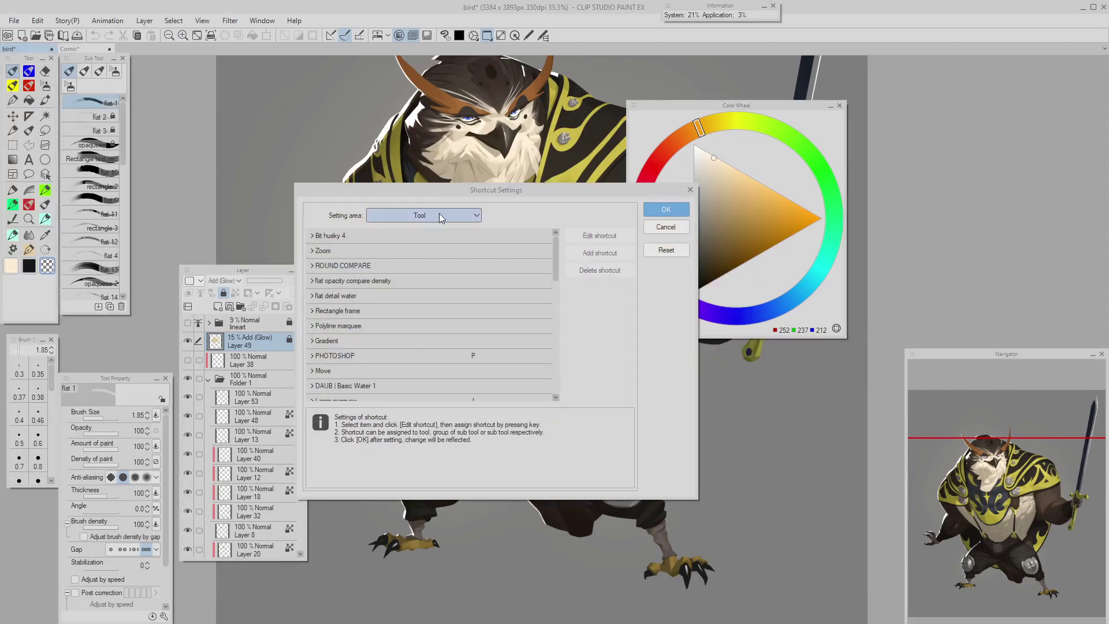
pyautogui.click(399, 216)
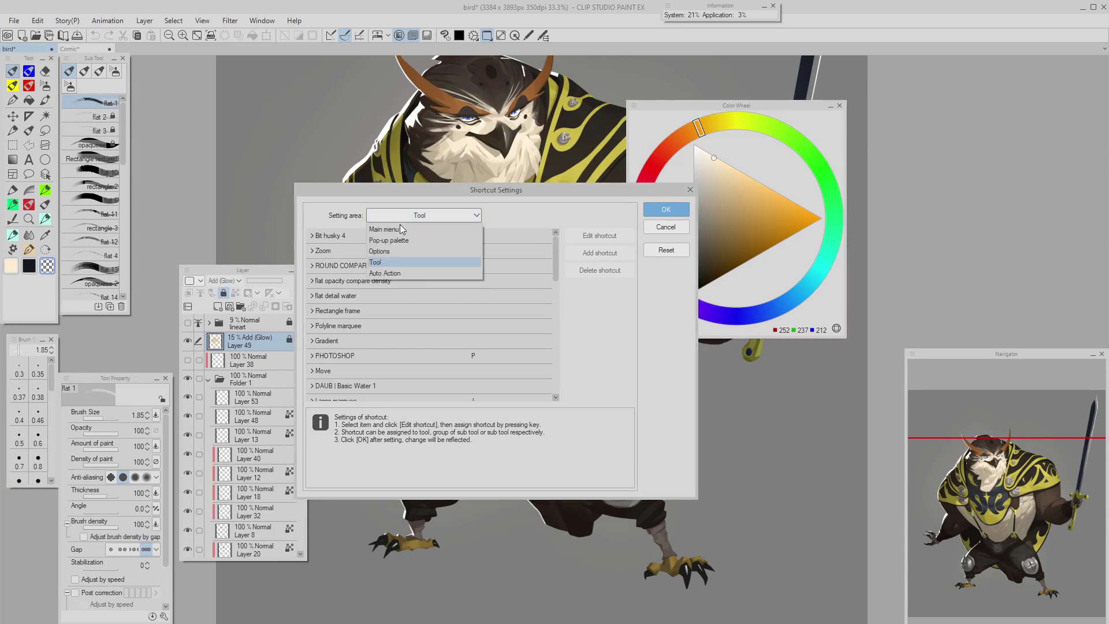
pyautogui.click(387, 252)
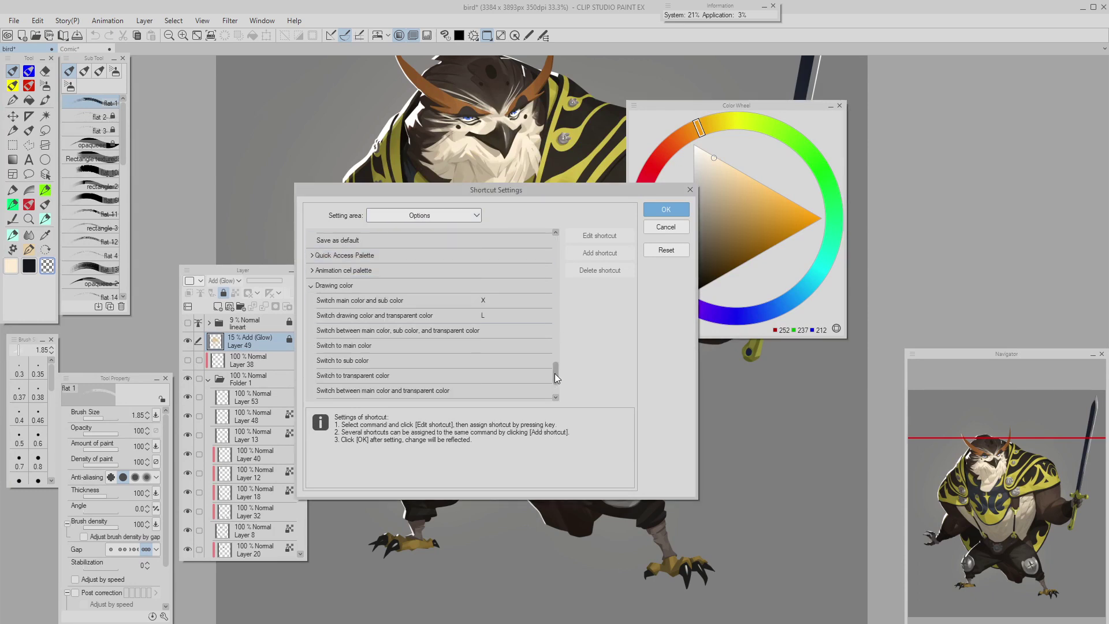
pyautogui.moveTo(554, 373)
pyautogui.mouseDown()
pyautogui.moveTo(556, 244)
pyautogui.moveTo(556, 369)
pyautogui.mouseUp()
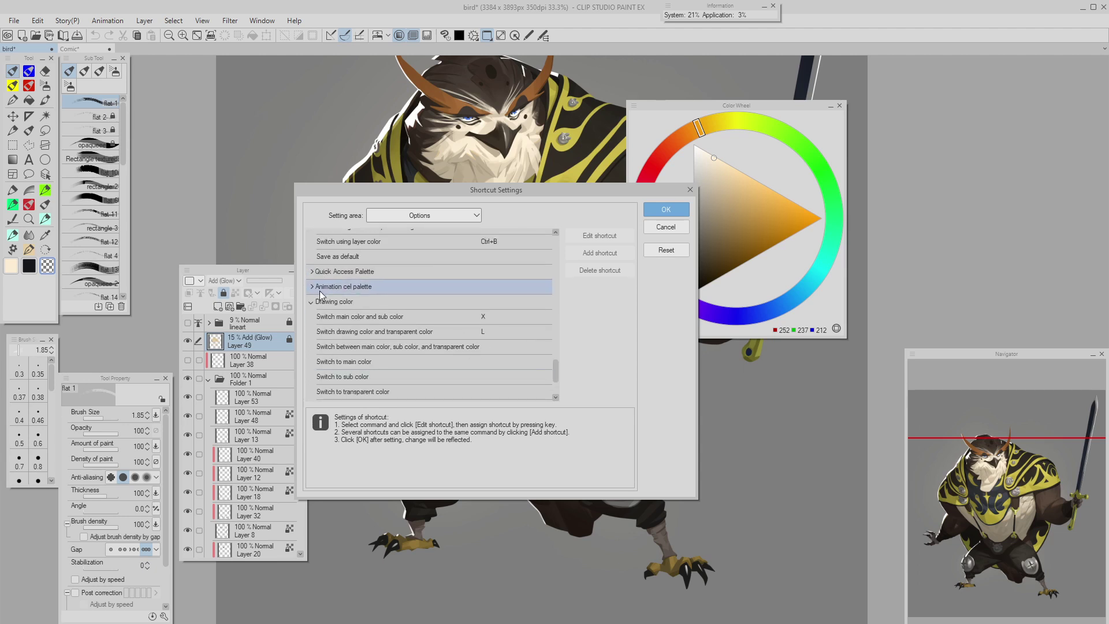
pyautogui.click(402, 335)
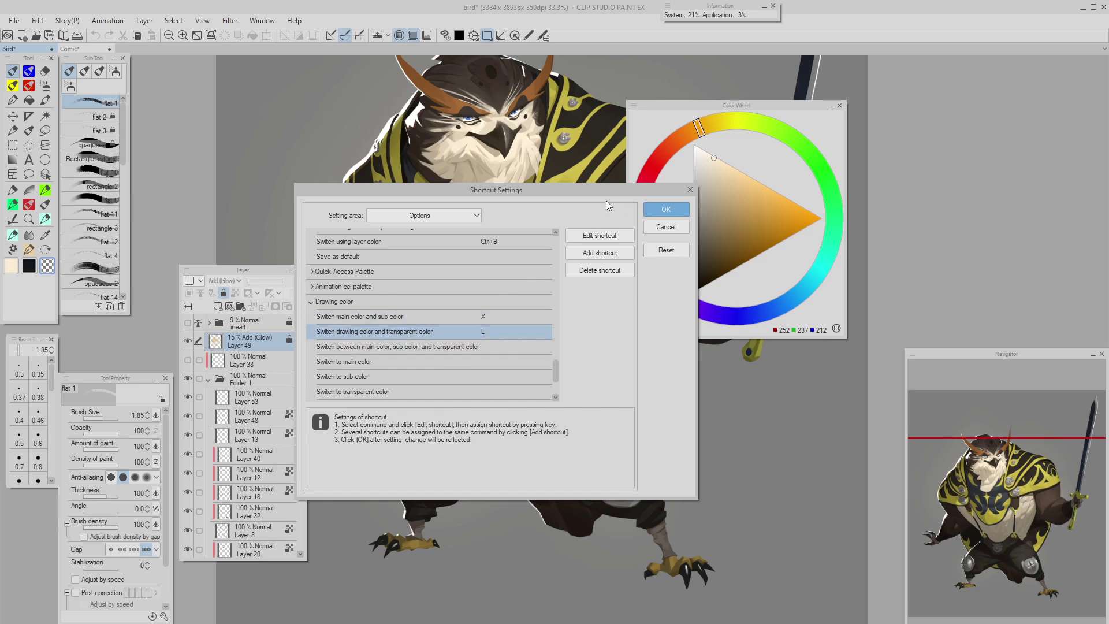
pyautogui.moveTo(602, 195); pyautogui.dragTo(588, 194)
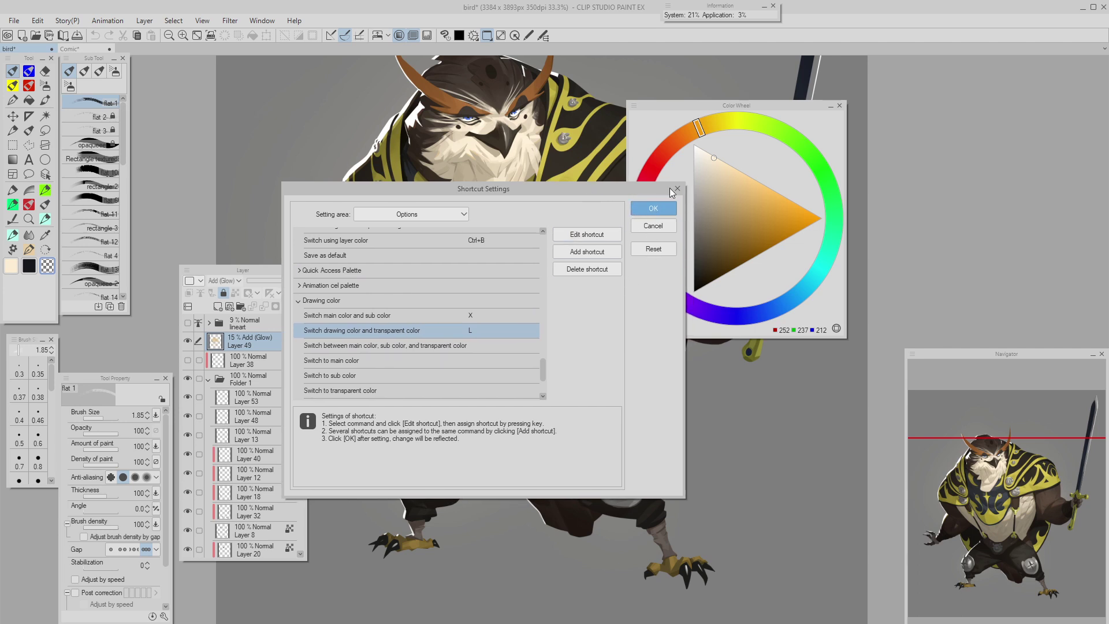
pyautogui.click(650, 208)
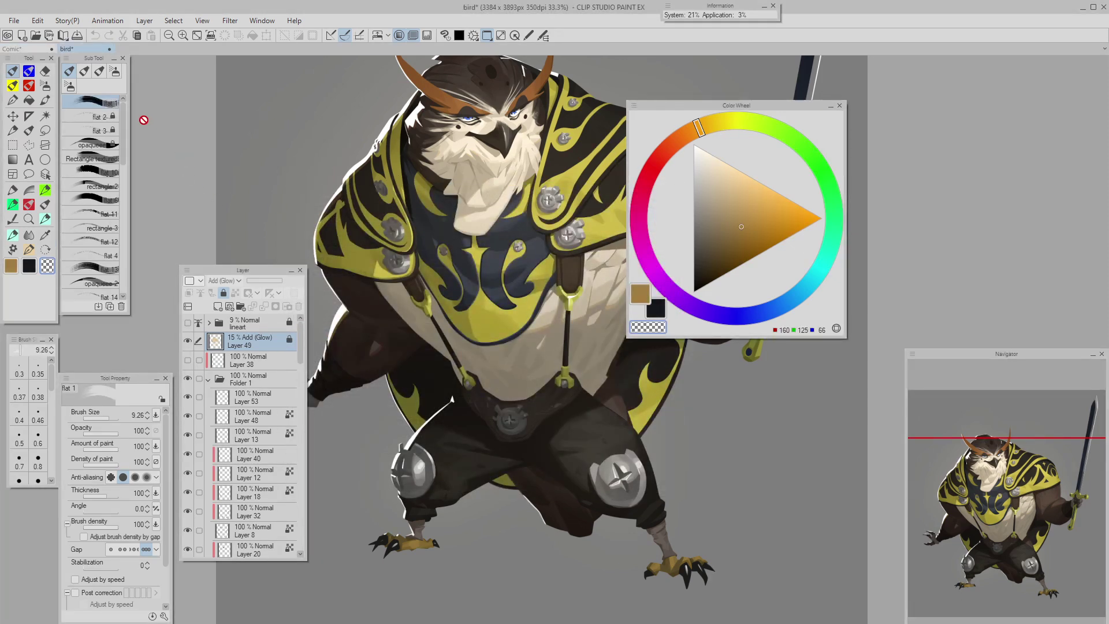
# On the Comic canvas, enlarge the flat 1 brush and paint a solid patch on Layer 1 in the brown main color.
pyautogui.click(39, 53)
pyautogui.press('b')
pyautogui.moveTo(495, 321); pyautogui.dragTo(475, 344)
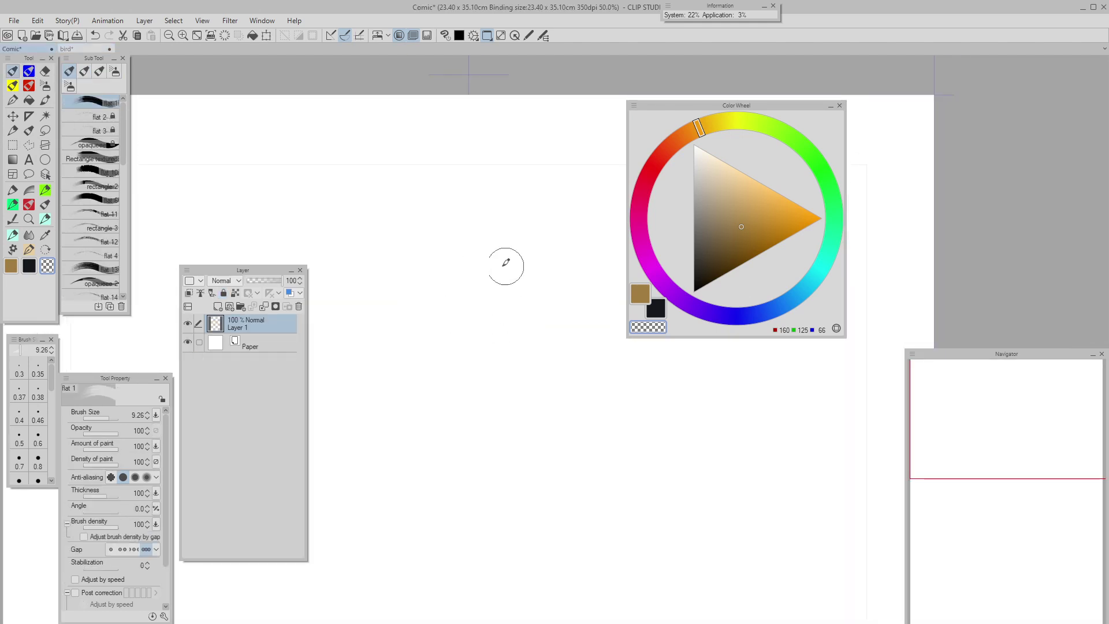
pyautogui.press('c')
pyautogui.press('[')
pyautogui.moveTo(474, 267)
pyautogui.mouseDown()
pyautogui.moveTo(528, 323)
pyautogui.moveTo(546, 366)
pyautogui.mouseUp()
pyautogui.moveTo(554, 364); pyautogui.dragTo(534, 313)
pyautogui.moveTo(546, 283); pyautogui.dragTo(567, 398)
pyautogui.moveTo(412, 346); pyautogui.dragTo(519, 393)
pyautogui.moveTo(442, 254)
pyautogui.mouseDown()
pyautogui.moveTo(435, 287)
pyautogui.moveTo(455, 229)
pyautogui.mouseUp()
pyautogui.moveTo(466, 295)
pyautogui.mouseDown()
pyautogui.moveTo(421, 306)
pyautogui.moveTo(485, 277)
pyautogui.moveTo(521, 356)
pyautogui.mouseUp()
pyautogui.moveTo(493, 291)
pyautogui.mouseDown()
pyautogui.moveTo(467, 272)
pyautogui.moveTo(534, 388)
pyautogui.mouseUp()
pyautogui.moveTo(523, 272)
pyautogui.mouseDown()
pyautogui.moveTo(556, 267)
pyautogui.moveTo(550, 303)
pyautogui.mouseUp()
pyautogui.moveTo(569, 297); pyautogui.dragTo(515, 414)
pyautogui.moveTo(559, 369); pyautogui.dragTo(488, 392)
pyautogui.moveTo(545, 326)
pyautogui.mouseDown()
pyautogui.moveTo(534, 302)
pyautogui.moveTo(571, 294)
pyautogui.moveTo(563, 270)
pyautogui.moveTo(584, 315)
pyautogui.moveTo(557, 238)
pyautogui.moveTo(575, 279)
pyautogui.moveTo(554, 402)
pyautogui.moveTo(538, 252)
pyautogui.moveTo(549, 260)
pyautogui.moveTo(426, 174)
pyautogui.moveTo(452, 226)
pyautogui.mouseUp()
pyautogui.moveTo(471, 193); pyautogui.dragTo(413, 248)
pyautogui.moveTo(486, 277); pyautogui.dragTo(551, 218)
pyautogui.moveTo(486, 256)
pyautogui.mouseDown()
pyautogui.moveTo(442, 272)
pyautogui.moveTo(384, 330)
pyautogui.moveTo(495, 254)
pyautogui.moveTo(531, 272)
pyautogui.moveTo(551, 448)
pyautogui.mouseUp()
# Toggle the transparent drawing color and carve into the edges of the brown patch with the same flat 1 brush.
pyautogui.press('c')
pyautogui.moveTo(575, 378); pyautogui.dragTo(476, 462)
pyautogui.moveTo(434, 406); pyautogui.dragTo(418, 415)
pyautogui.moveTo(511, 335)
pyautogui.mouseDown()
pyautogui.moveTo(517, 408)
pyautogui.moveTo(472, 462)
pyautogui.mouseUp()
pyautogui.moveTo(457, 389)
pyautogui.mouseDown()
pyautogui.moveTo(485, 325)
pyautogui.moveTo(578, 324)
pyautogui.moveTo(509, 335)
pyautogui.mouseUp()
pyautogui.moveTo(433, 356); pyautogui.dragTo(478, 251)
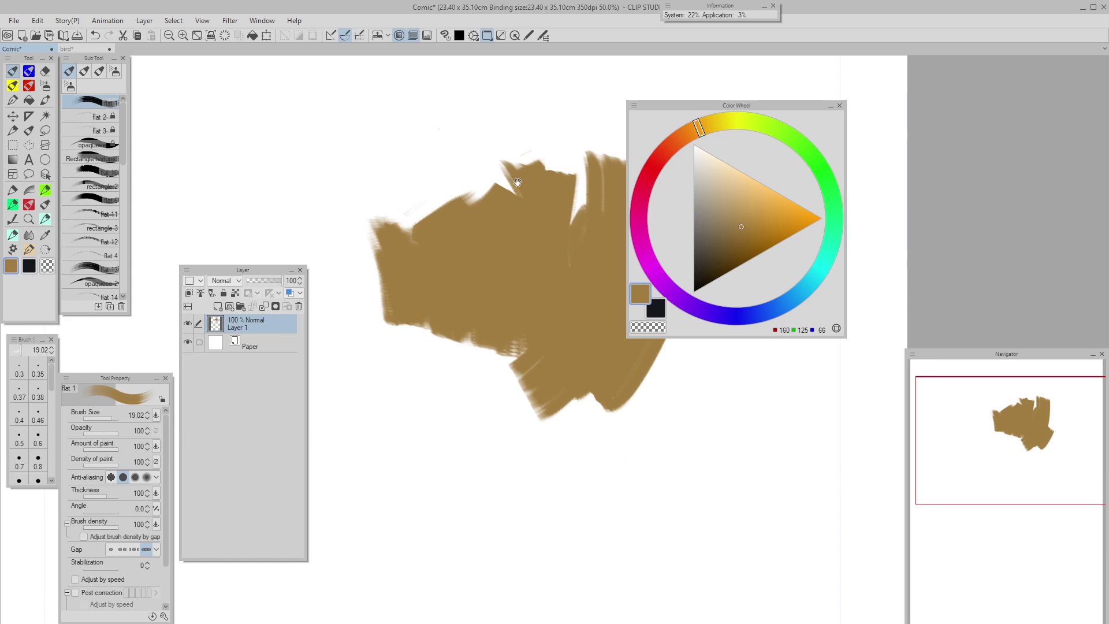
pyautogui.moveTo(431, 201)
pyautogui.mouseDown()
pyautogui.moveTo(408, 289)
pyautogui.moveTo(438, 263)
pyautogui.moveTo(365, 243)
pyautogui.moveTo(409, 231)
pyautogui.mouseUp()
pyautogui.moveTo(412, 190)
pyautogui.mouseDown()
pyautogui.moveTo(441, 265)
pyautogui.moveTo(425, 252)
pyautogui.mouseUp()
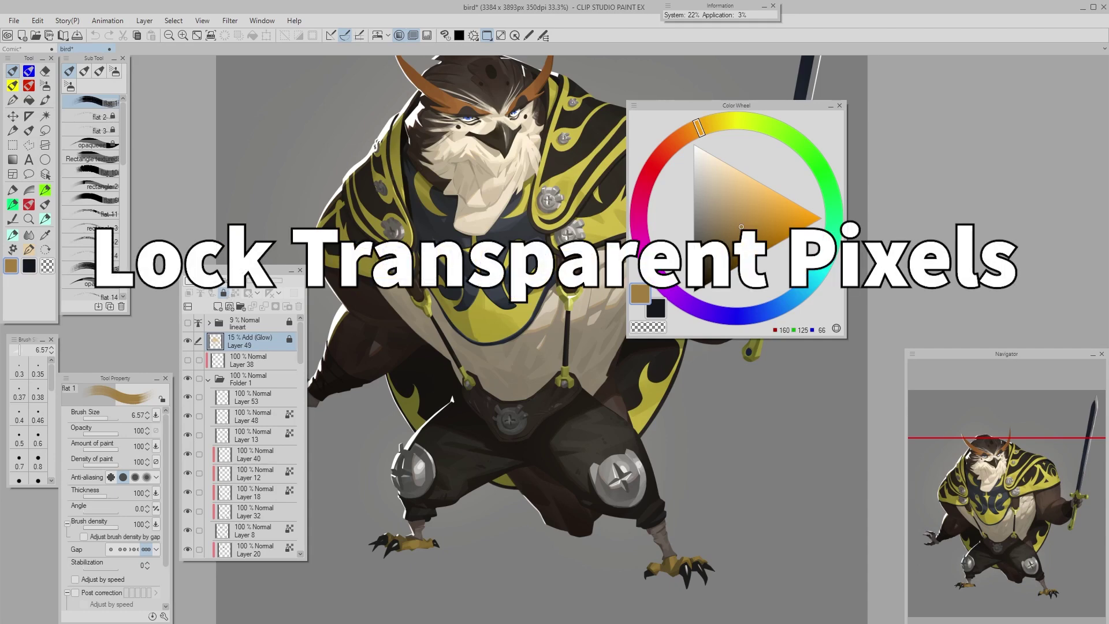
# Select Layer 48 in the bird document and look up the Lock transparent pixels shortcut under Layer Settings in the Main menu area.
pyautogui.scroll(-3, 289, 368)
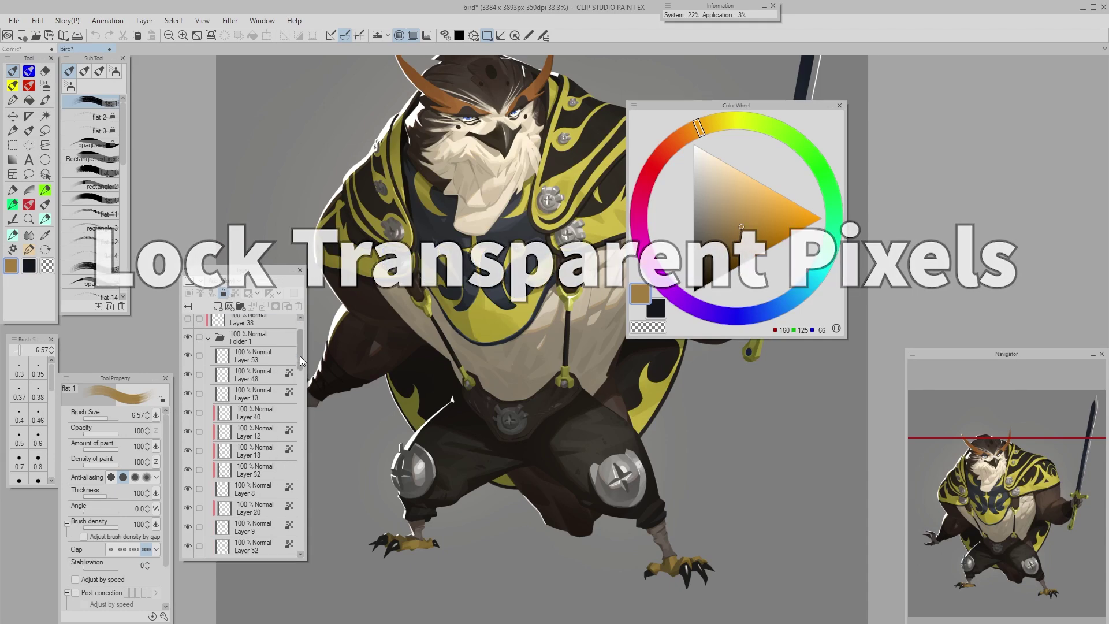
pyautogui.click(265, 362)
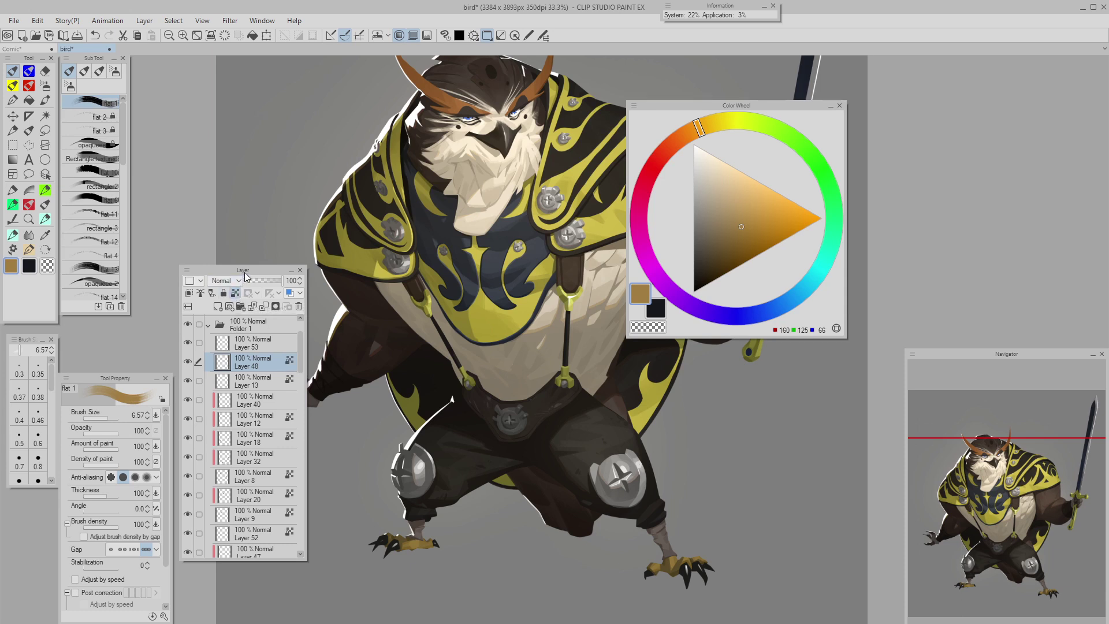
pyautogui.click(14, 21)
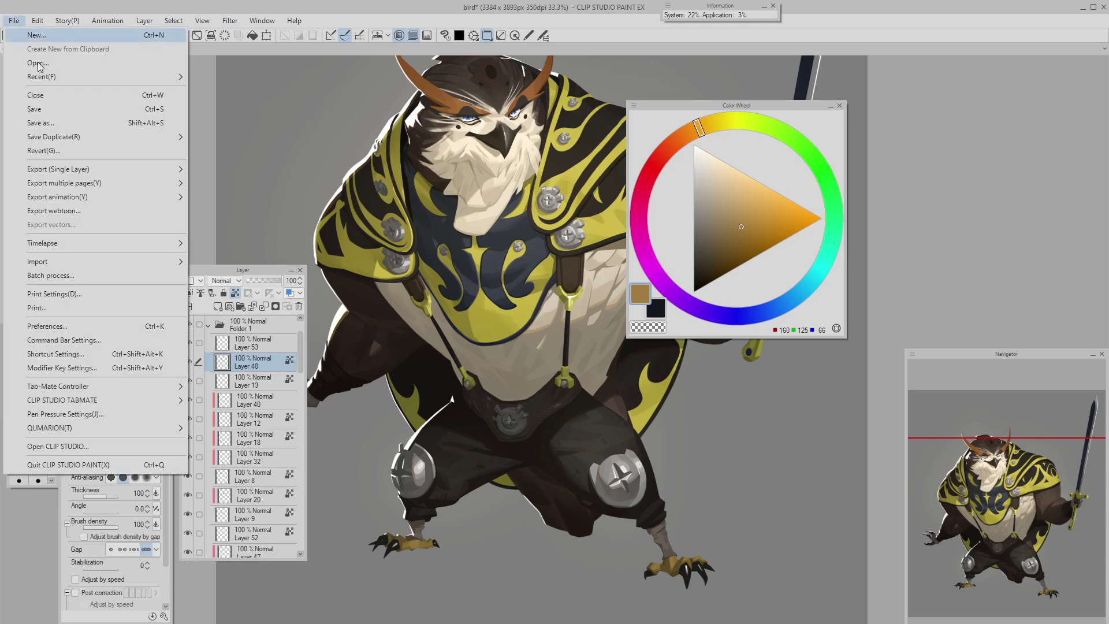
pyautogui.click(91, 358)
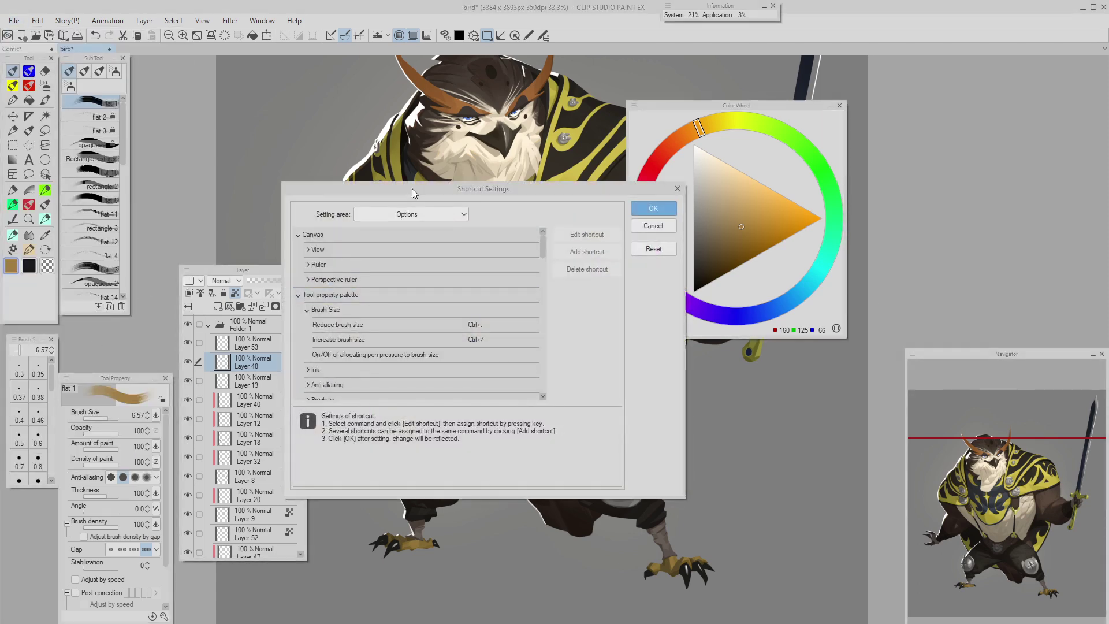
pyautogui.click(381, 217)
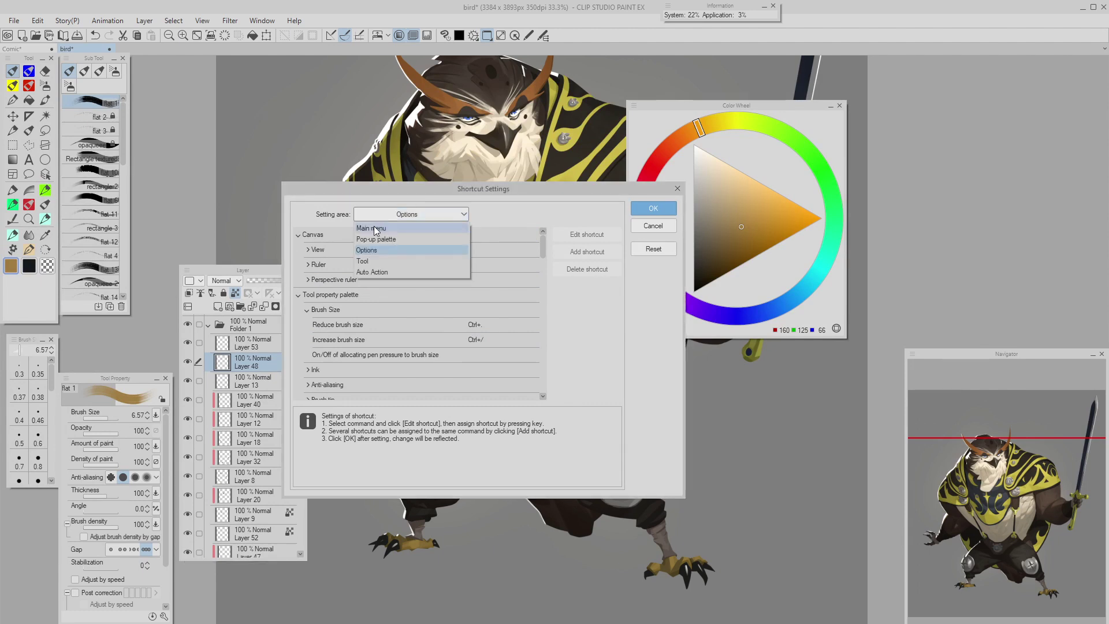
pyautogui.click(373, 228)
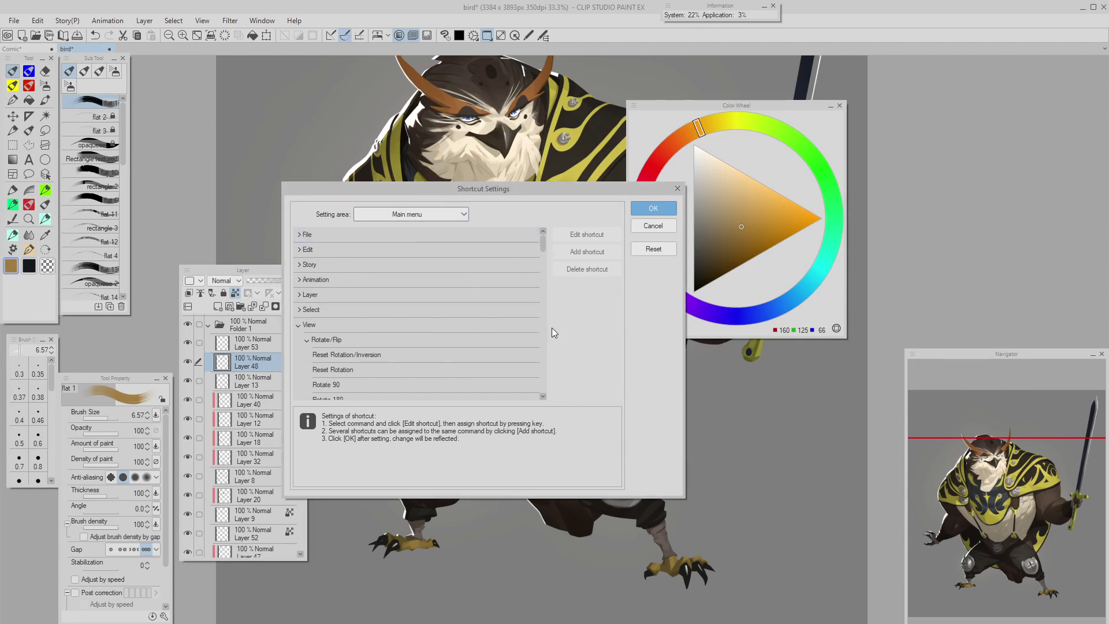
pyautogui.click(301, 297)
pyautogui.scroll(-2, 545, 241)
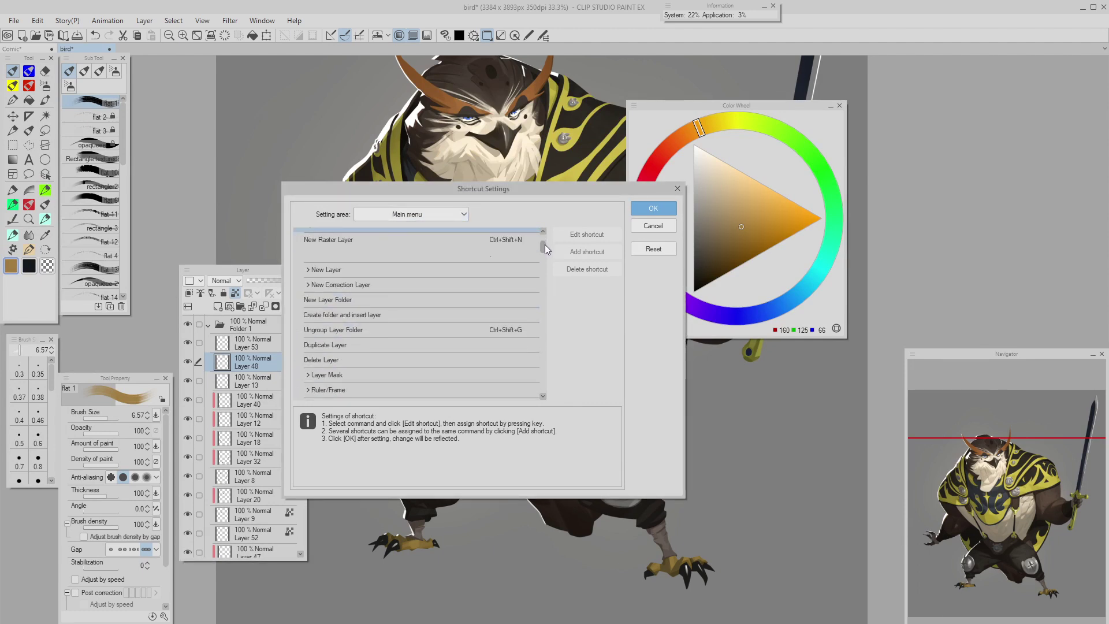
pyautogui.moveTo(545, 245); pyautogui.dragTo(544, 260)
pyautogui.click(309, 345)
pyautogui.click(404, 317)
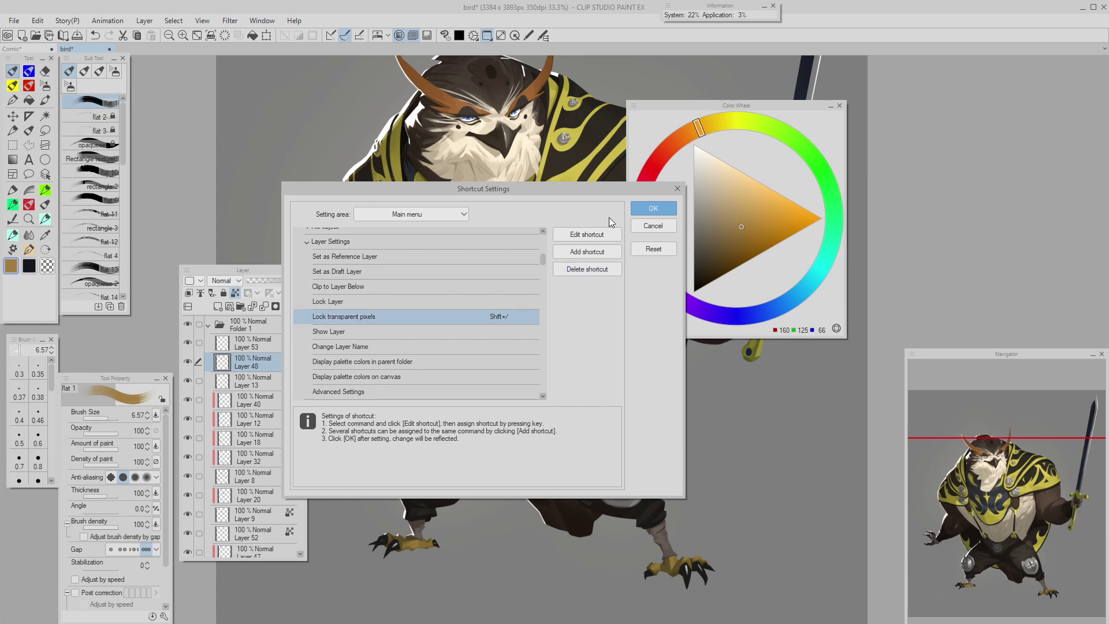
pyautogui.click(649, 209)
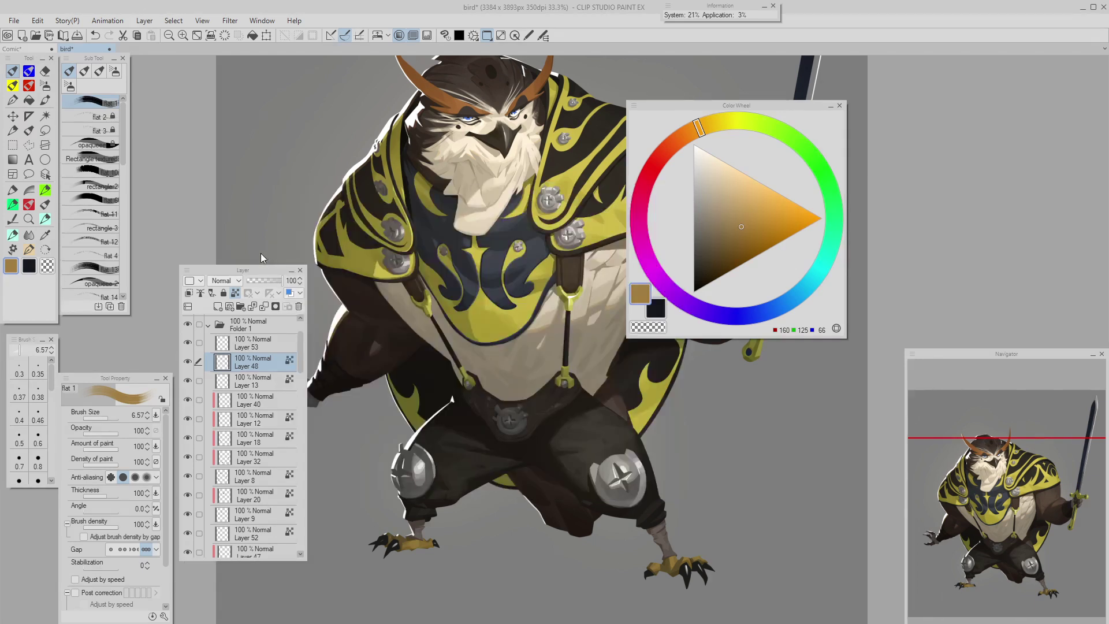
# Return to the Comic canvas and switch Layer 1's visibility off and on to compare its painted and empty areas.
pyautogui.click(35, 49)
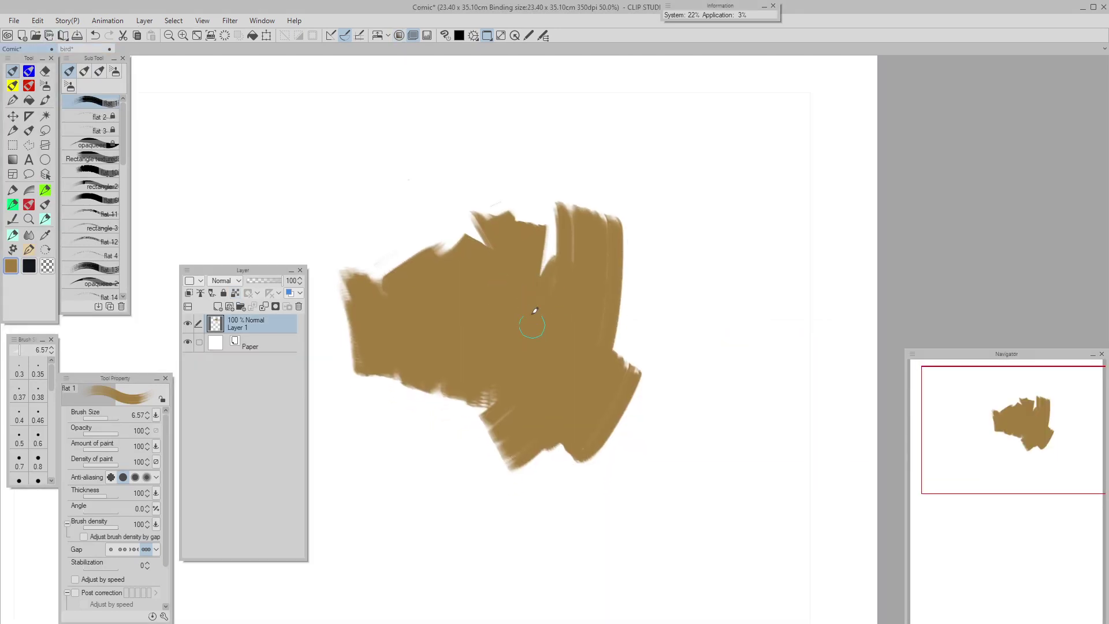
pyautogui.click(187, 323)
pyautogui.click(188, 324)
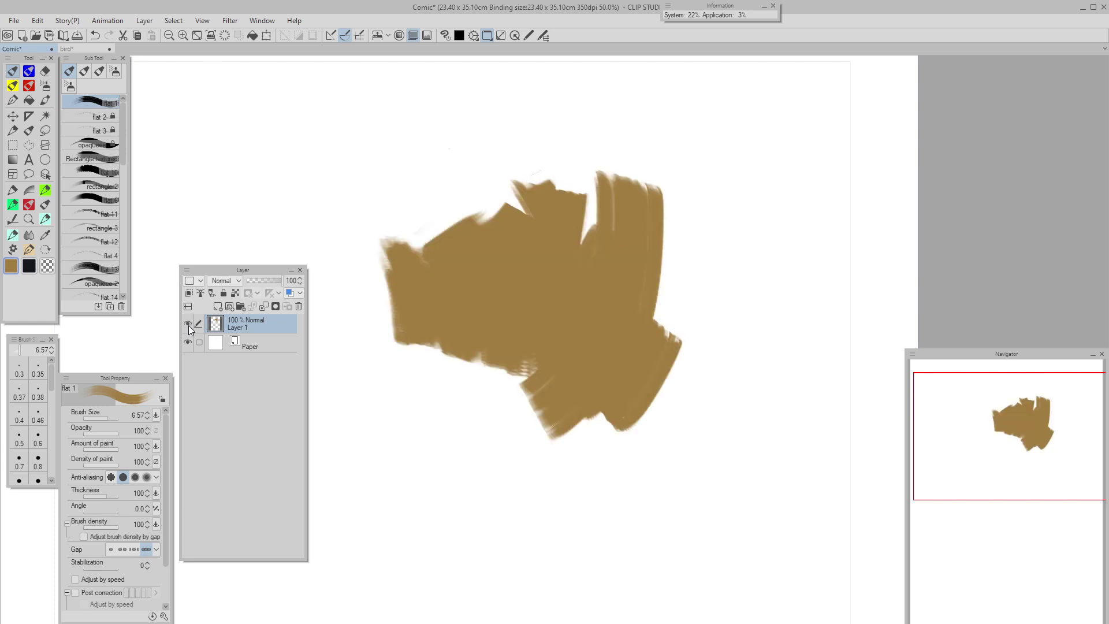
pyautogui.click(189, 324)
pyautogui.click(188, 324)
# Lock the transparent pixels of Layer 1 containing the brown patch.
pyautogui.moveTo(388, 346); pyautogui.dragTo(376, 358)
pyautogui.click(235, 293)
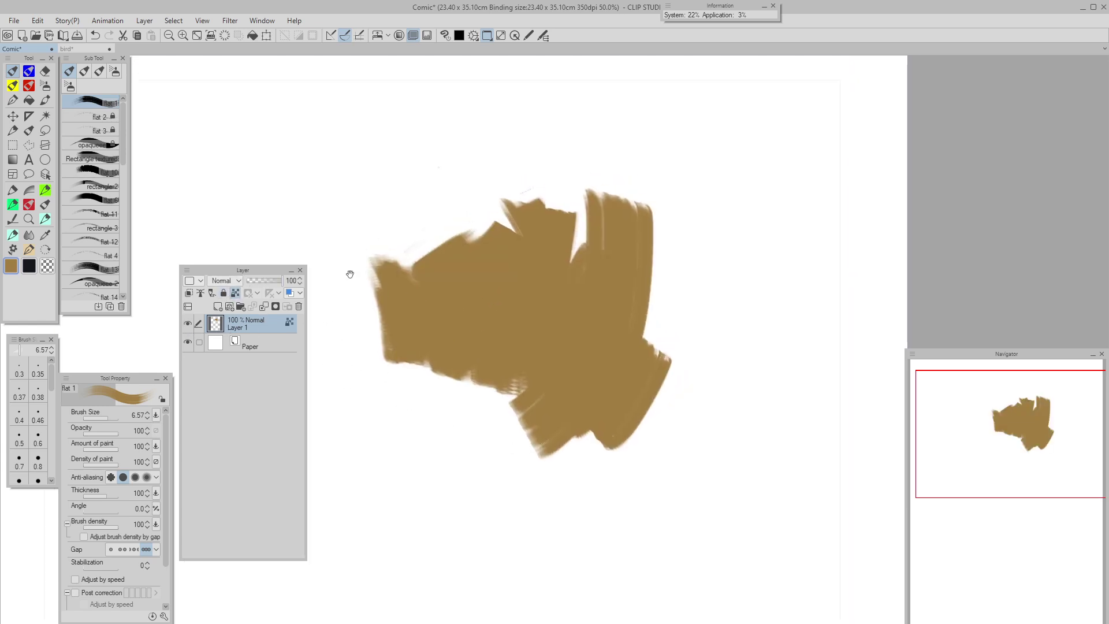
pyautogui.moveTo(534, 287); pyautogui.dragTo(492, 289)
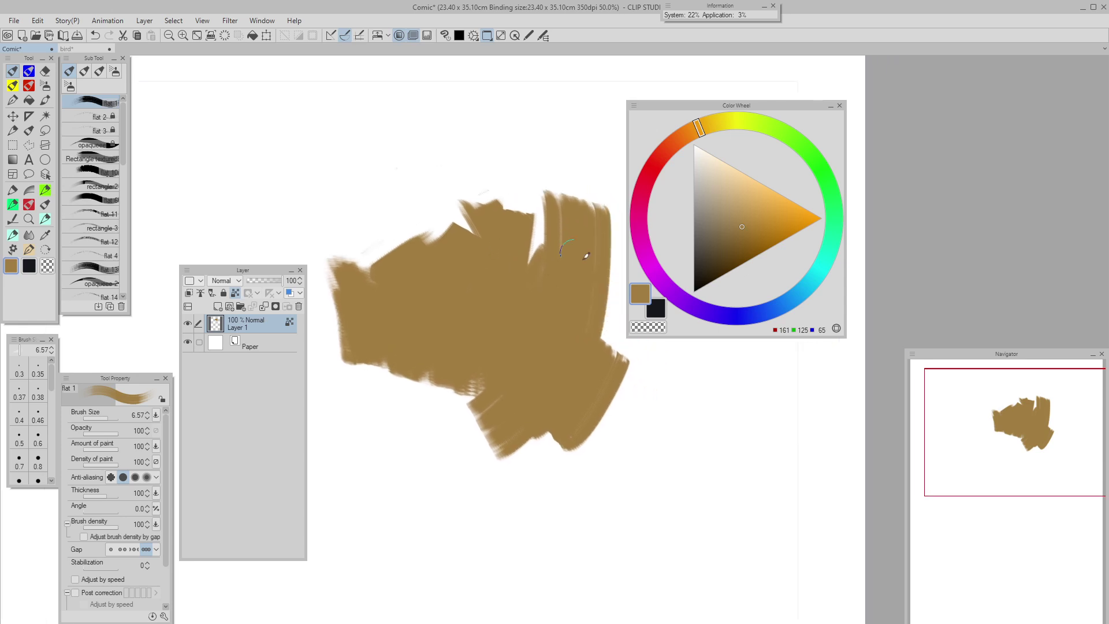
# Choose a light blue and brush it over the left part of the brown patch on locked Layer 1.
pyautogui.moveTo(494, 332); pyautogui.dragTo(501, 335)
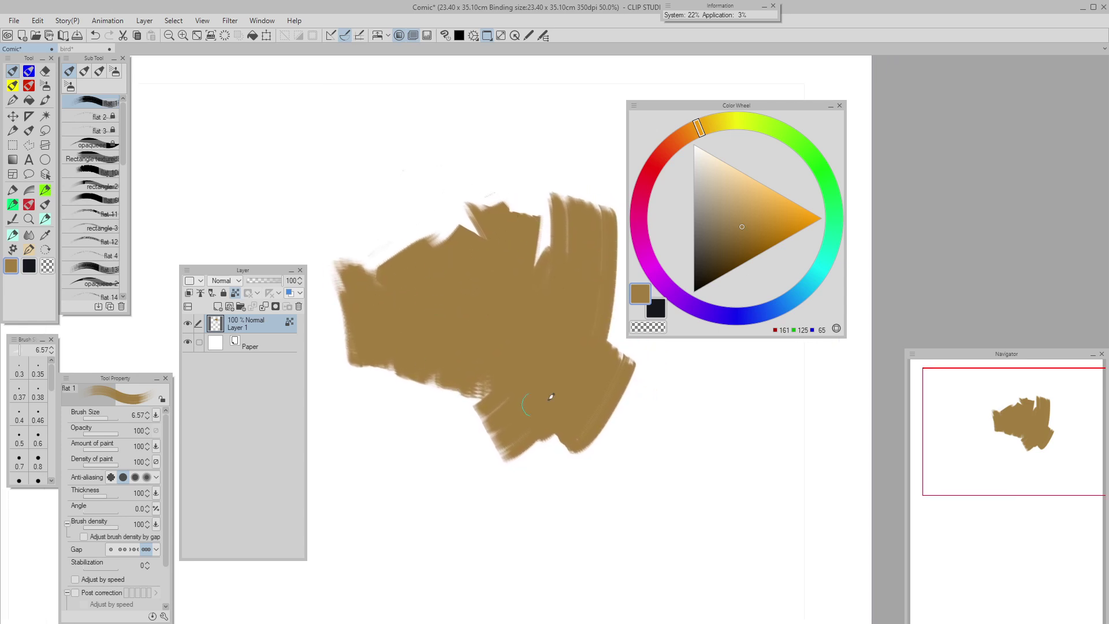
pyautogui.moveTo(551, 396); pyautogui.dragTo(553, 394)
pyautogui.click(793, 299)
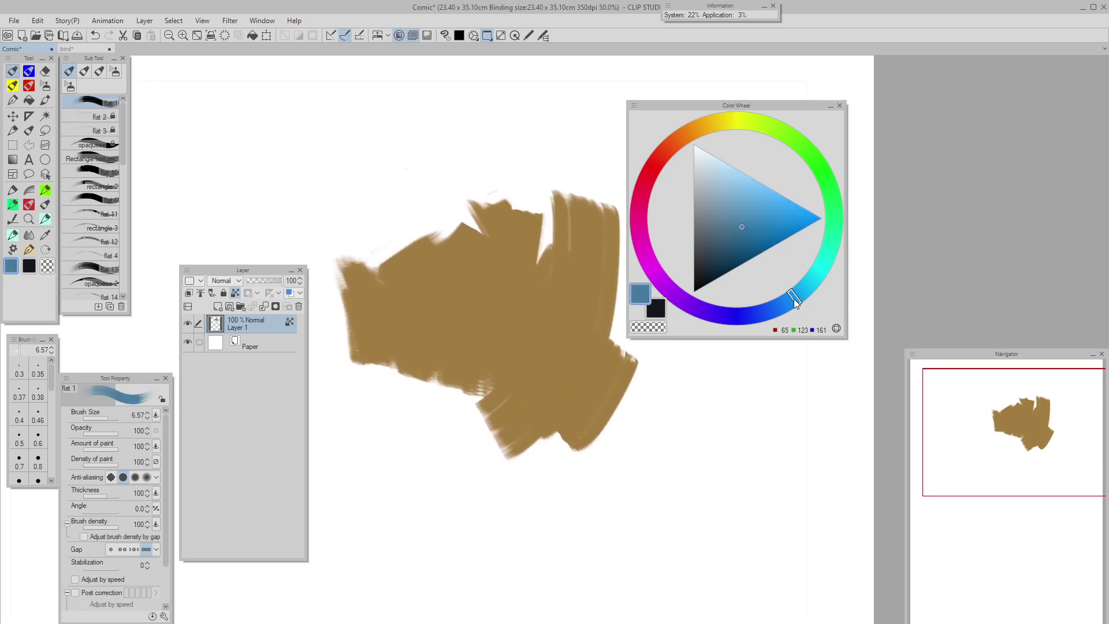
pyautogui.click(756, 200)
pyautogui.scroll(-1, 528, 257)
pyautogui.moveTo(527, 257); pyautogui.dragTo(514, 258)
pyautogui.moveTo(491, 188)
pyautogui.mouseDown()
pyautogui.moveTo(475, 240)
pyautogui.moveTo(377, 308)
pyautogui.moveTo(439, 356)
pyautogui.moveTo(445, 268)
pyautogui.mouseUp()
pyautogui.scroll(1, 495, 210)
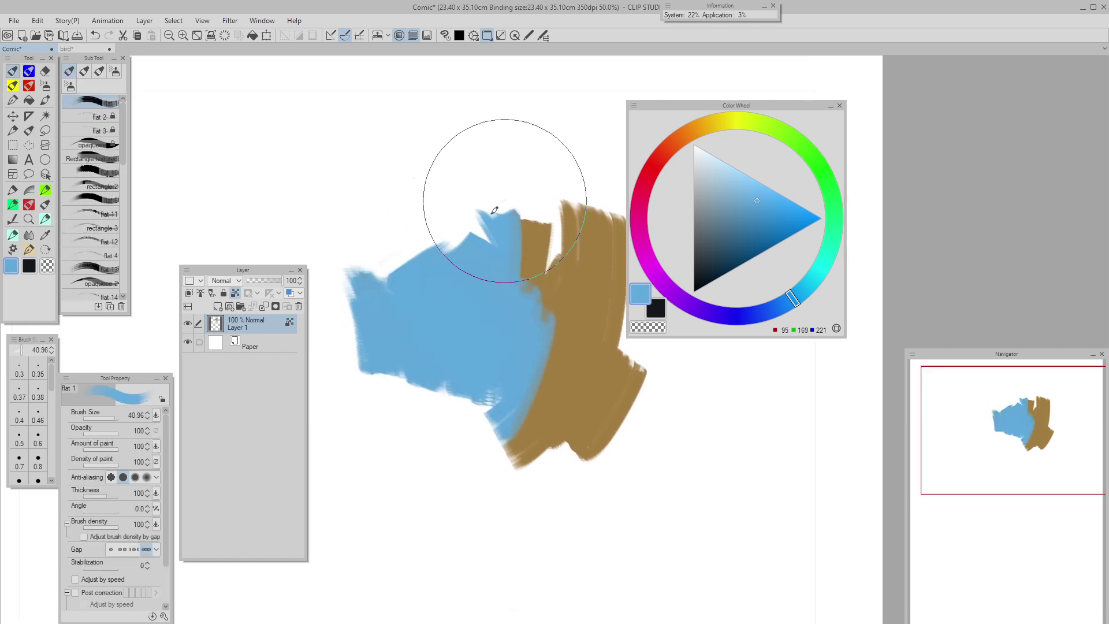
# Extend the light blue across the patch's upper tips and its lower middle with the flat 1 brush.
pyautogui.moveTo(494, 213); pyautogui.dragTo(514, 279)
pyautogui.moveTo(585, 271)
pyautogui.mouseDown()
pyautogui.moveTo(540, 248)
pyautogui.moveTo(538, 173)
pyautogui.moveTo(530, 189)
pyautogui.mouseUp()
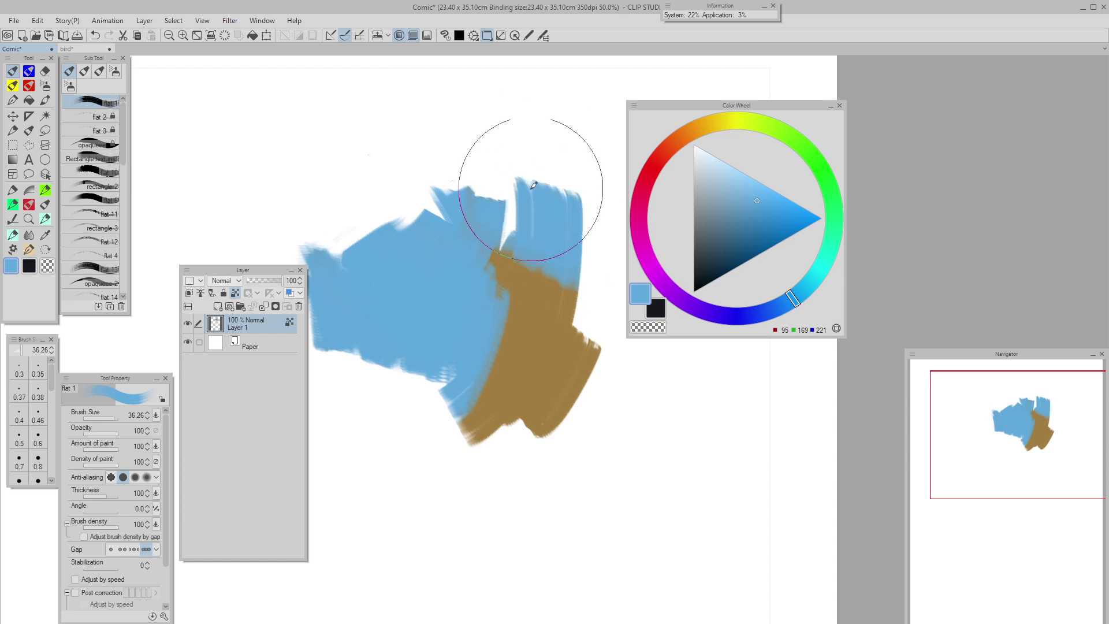
pyautogui.moveTo(424, 218)
pyautogui.mouseDown()
pyautogui.moveTo(429, 179)
pyautogui.moveTo(412, 272)
pyautogui.moveTo(440, 196)
pyautogui.moveTo(425, 167)
pyautogui.mouseUp()
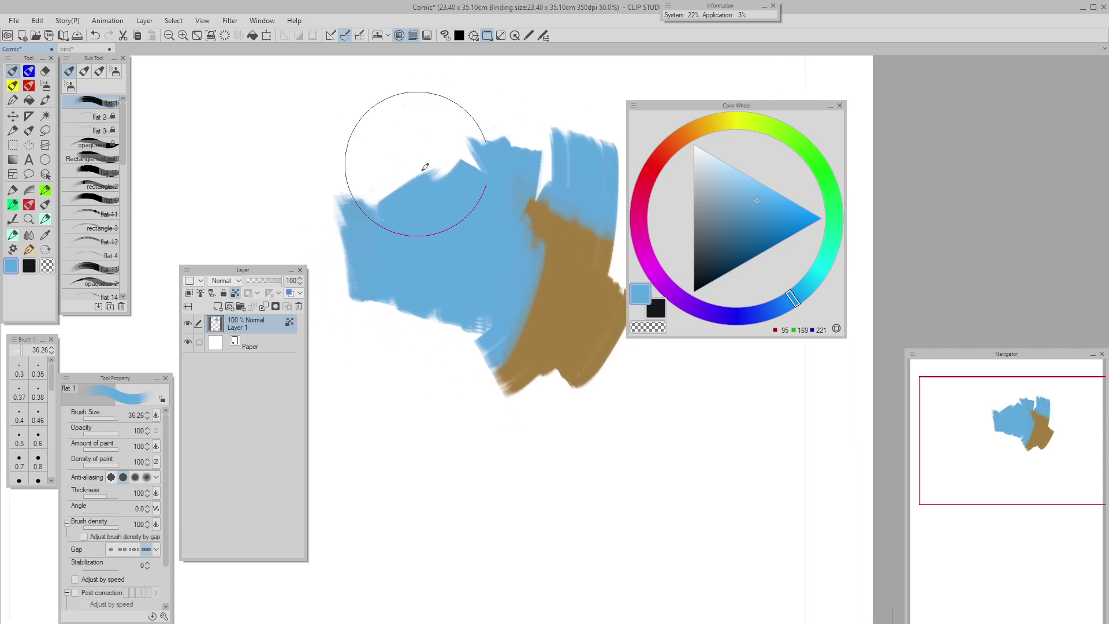
pyautogui.moveTo(495, 396); pyautogui.dragTo(454, 437)
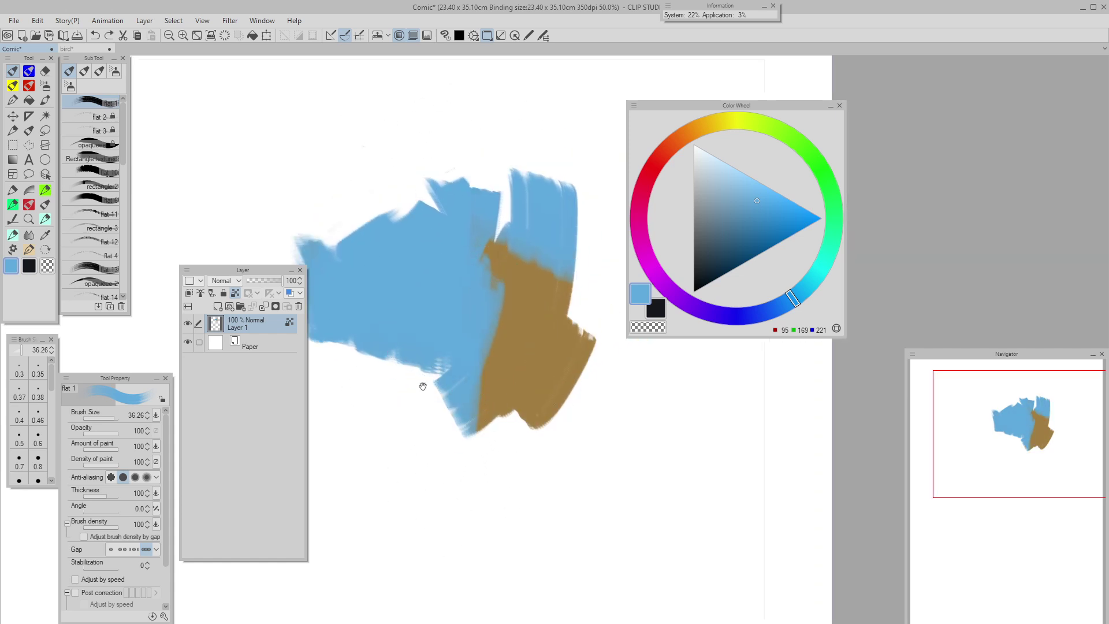
pyautogui.moveTo(423, 386)
pyautogui.mouseDown()
pyautogui.moveTo(460, 327)
pyautogui.moveTo(512, 401)
pyautogui.mouseUp()
pyautogui.moveTo(479, 324); pyautogui.dragTo(462, 369)
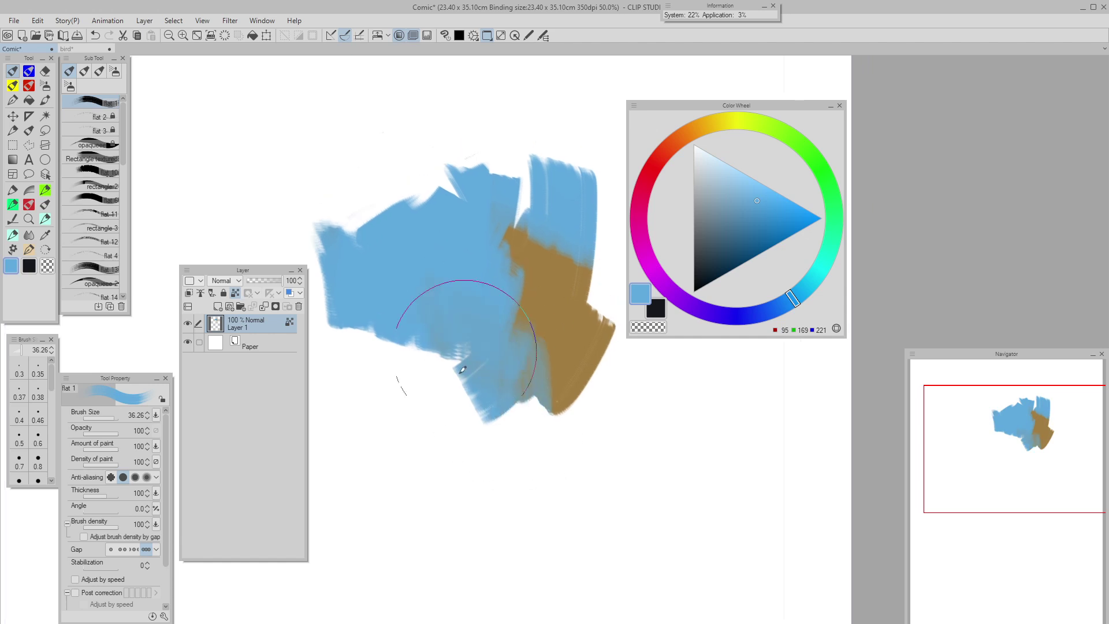
# Sample the brown from the patch and brush it back over the central blue area.
pyautogui.keyDown('alt'); pyautogui.click(541, 286); pyautogui.keyUp('alt')
pyautogui.moveTo(537, 272)
pyautogui.mouseDown()
pyautogui.moveTo(491, 240)
pyautogui.moveTo(413, 297)
pyautogui.mouseUp()
pyautogui.moveTo(347, 358)
pyautogui.mouseDown()
pyautogui.moveTo(393, 361)
pyautogui.moveTo(387, 383)
pyautogui.mouseUp()
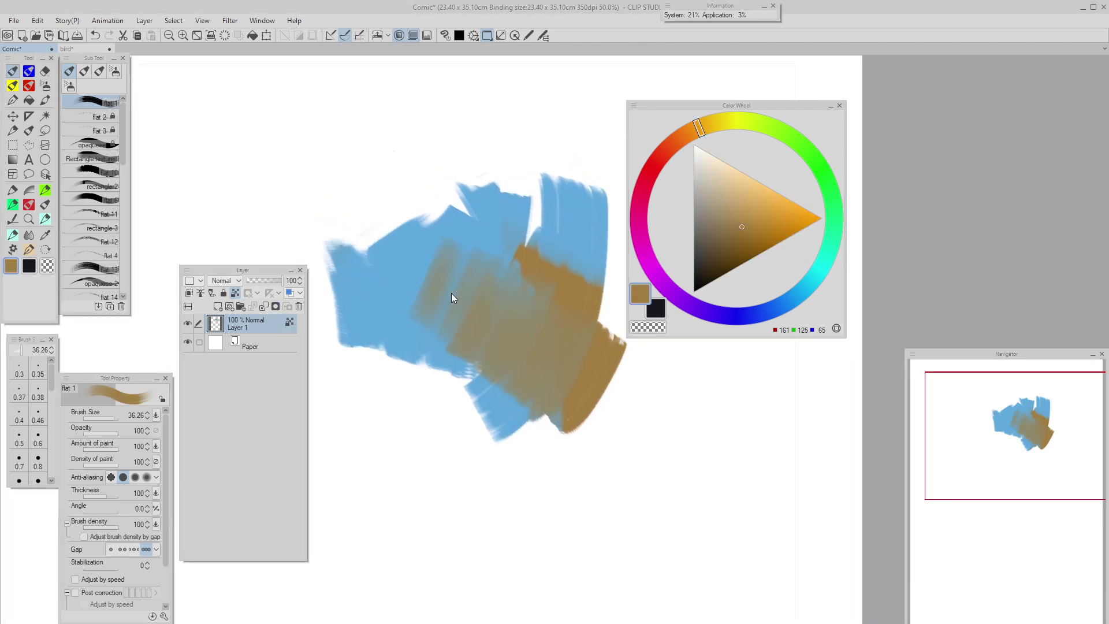
pyautogui.moveTo(396, 277); pyautogui.dragTo(485, 318)
pyautogui.moveTo(435, 267); pyautogui.dragTo(455, 320)
pyautogui.moveTo(436, 281); pyautogui.dragTo(453, 223)
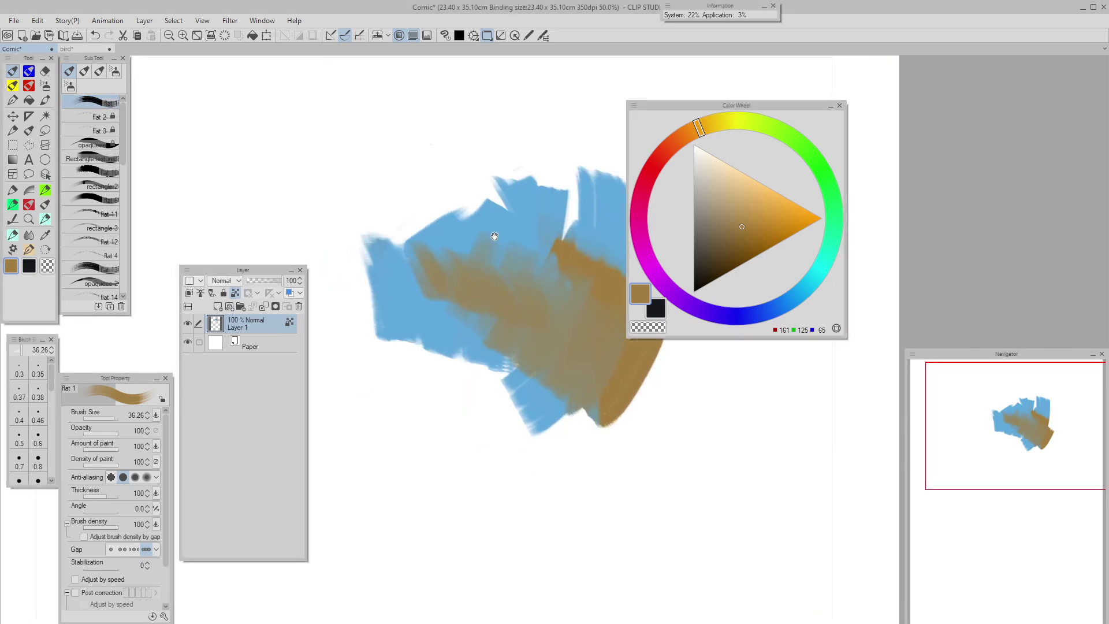
# Sample the patch's brown and blue tones and add more strokes, extending the blue beyond the upper-left edge of the patch.
pyautogui.keyDown('alt'); pyautogui.click(554, 270); pyautogui.keyUp('alt')
pyautogui.moveTo(568, 236)
pyautogui.mouseDown()
pyautogui.moveTo(542, 225)
pyautogui.moveTo(515, 252)
pyautogui.moveTo(510, 290)
pyautogui.moveTo(496, 303)
pyautogui.moveTo(497, 250)
pyautogui.moveTo(474, 307)
pyautogui.mouseUp()
pyautogui.hotkey('ctrl', 'z')
pyautogui.keyDown('alt'); pyautogui.click(531, 293); pyautogui.keyUp('alt')
pyautogui.moveTo(458, 306)
pyautogui.mouseDown()
pyautogui.moveTo(498, 290)
pyautogui.moveTo(455, 294)
pyautogui.moveTo(425, 249)
pyautogui.moveTo(405, 242)
pyautogui.moveTo(382, 263)
pyautogui.mouseUp()
pyautogui.keyDown('alt'); pyautogui.click(424, 270); pyautogui.keyUp('alt')
pyautogui.moveTo(440, 286); pyautogui.dragTo(452, 297)
pyautogui.keyDown('alt'); pyautogui.click(508, 311); pyautogui.keyUp('alt')
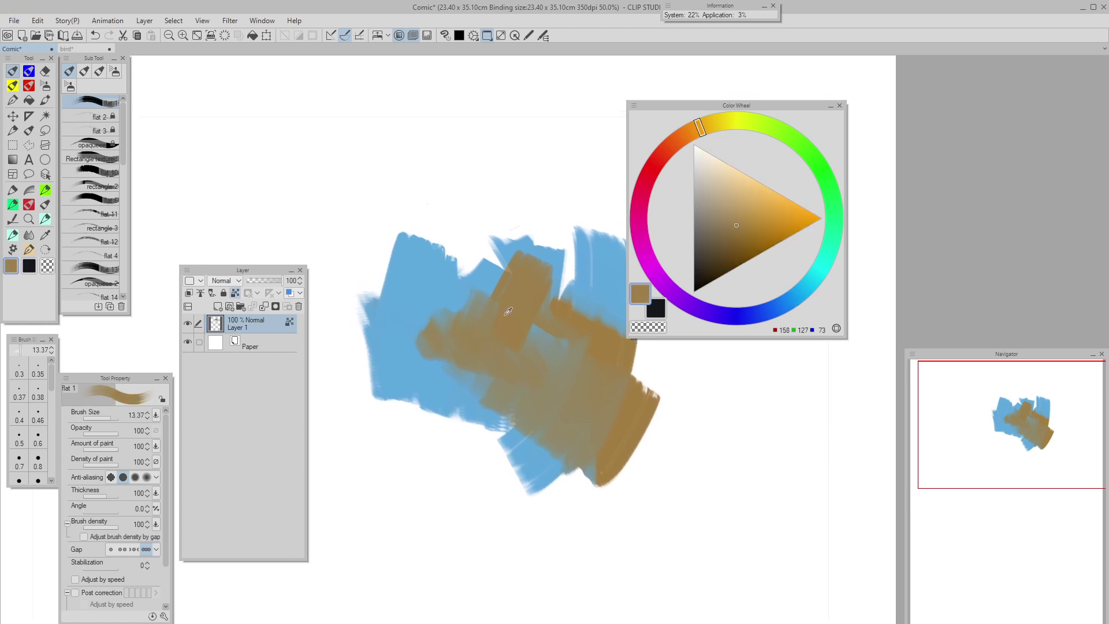
# Choose an ochre, recolor the patch's upper-left area, and paint beyond its edge with Layer 1's transparent pixels unlocked.
pyautogui.click(769, 224)
pyautogui.moveTo(399, 272)
pyautogui.mouseDown()
pyautogui.moveTo(458, 247)
pyautogui.moveTo(371, 297)
pyautogui.moveTo(418, 291)
pyautogui.mouseUp()
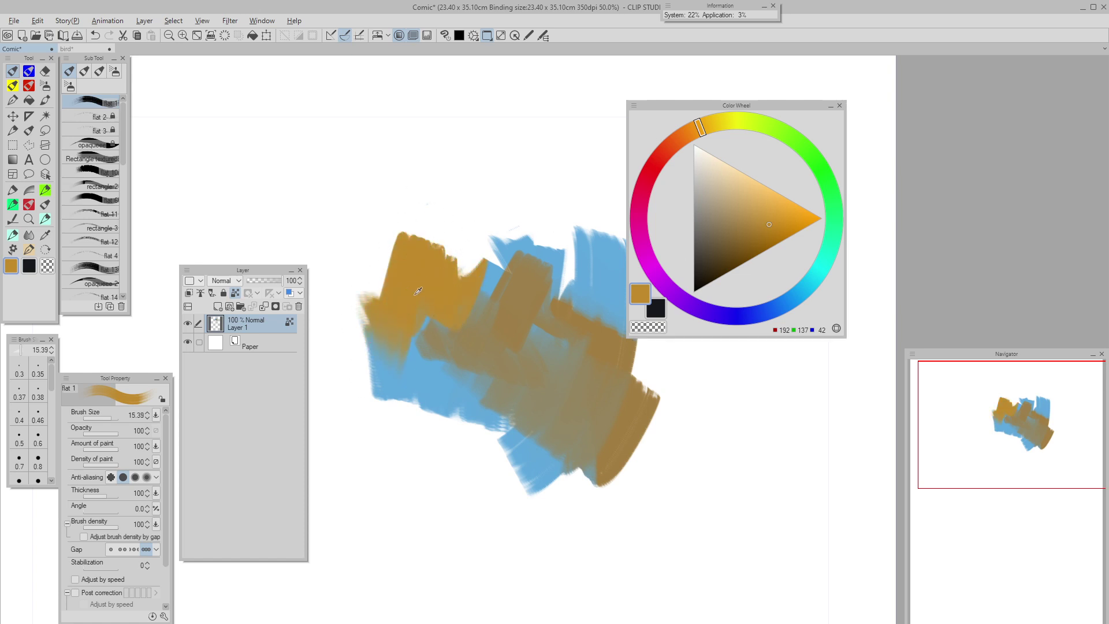
pyautogui.moveTo(391, 239)
pyautogui.mouseDown()
pyautogui.moveTo(375, 228)
pyautogui.moveTo(445, 234)
pyautogui.moveTo(440, 283)
pyautogui.mouseUp()
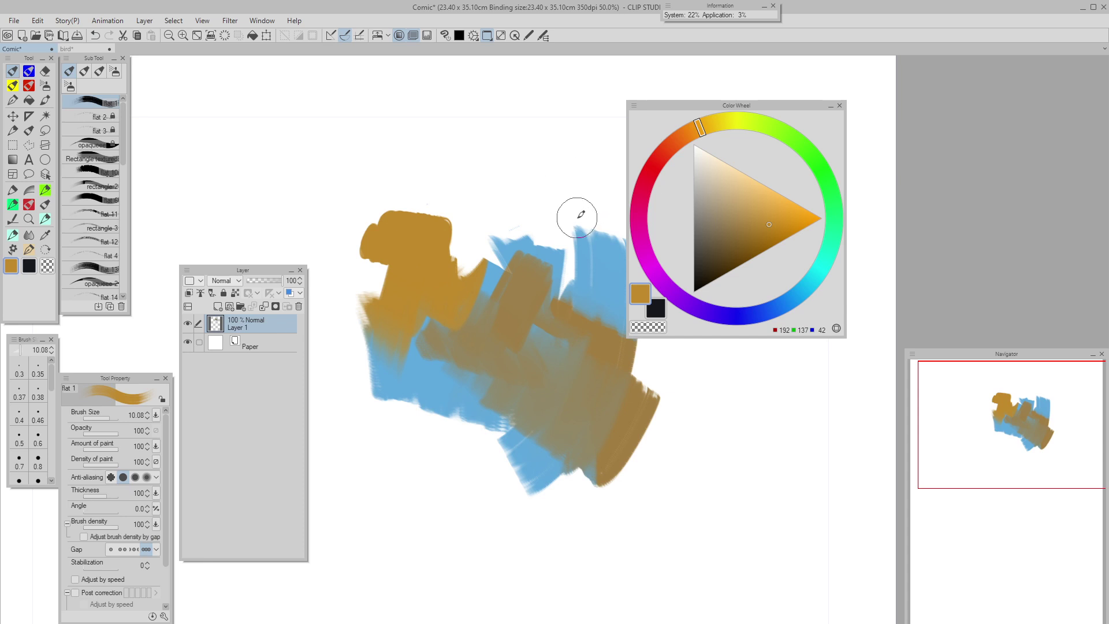
pyautogui.moveTo(508, 321)
pyautogui.mouseDown()
pyautogui.moveTo(448, 240)
pyautogui.moveTo(422, 300)
pyautogui.moveTo(460, 266)
pyautogui.moveTo(428, 243)
pyautogui.mouseUp()
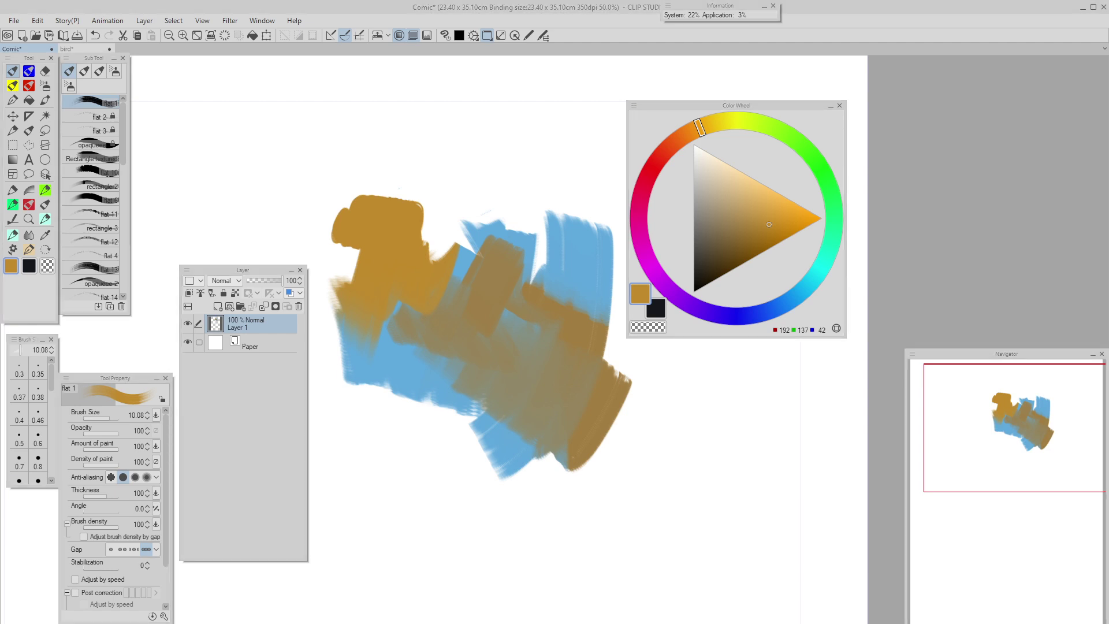
# Check which layers in the bird document have transparent pixels locked, and return to the Comic canvas.
pyautogui.hotkey('ctrl', 'Tab')
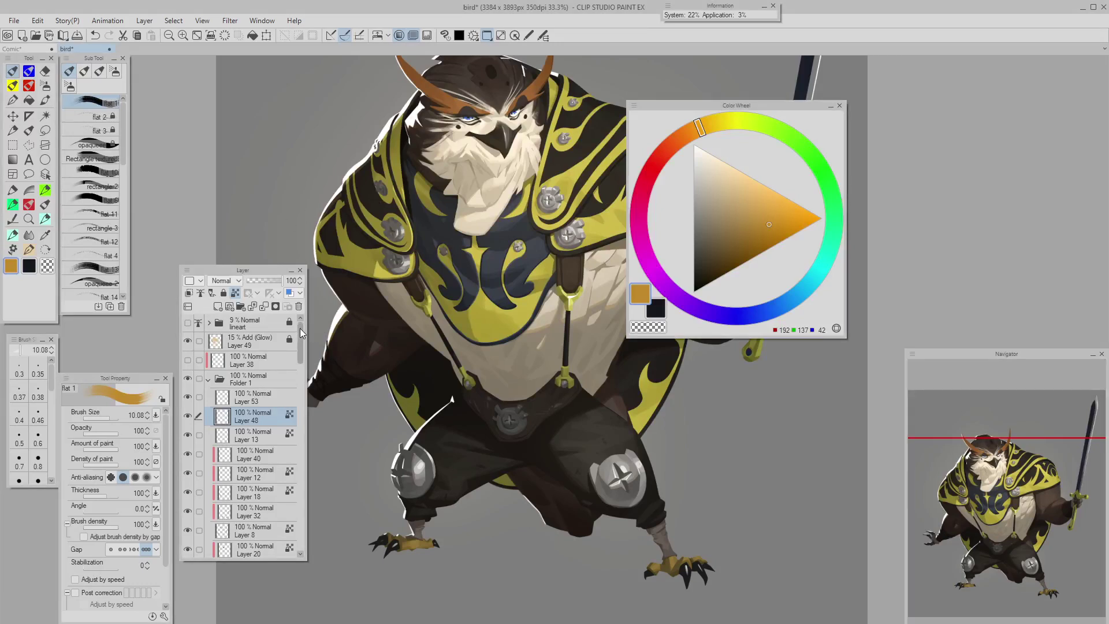
pyautogui.moveTo(301, 333); pyautogui.dragTo(301, 334)
pyautogui.scroll(-2, 225, 405)
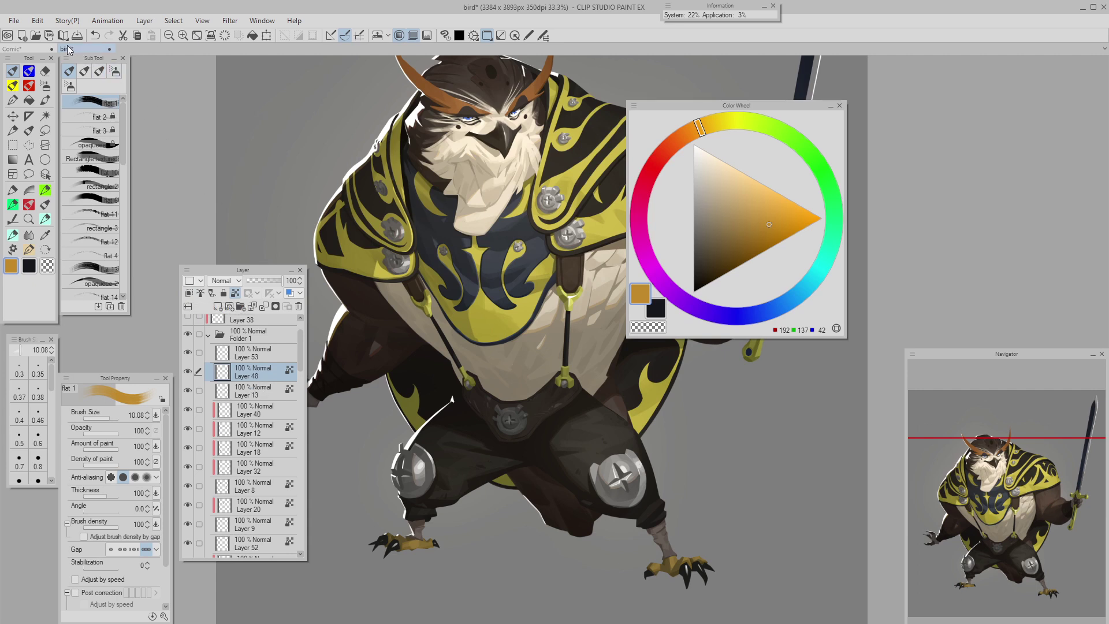
pyautogui.click(23, 51)
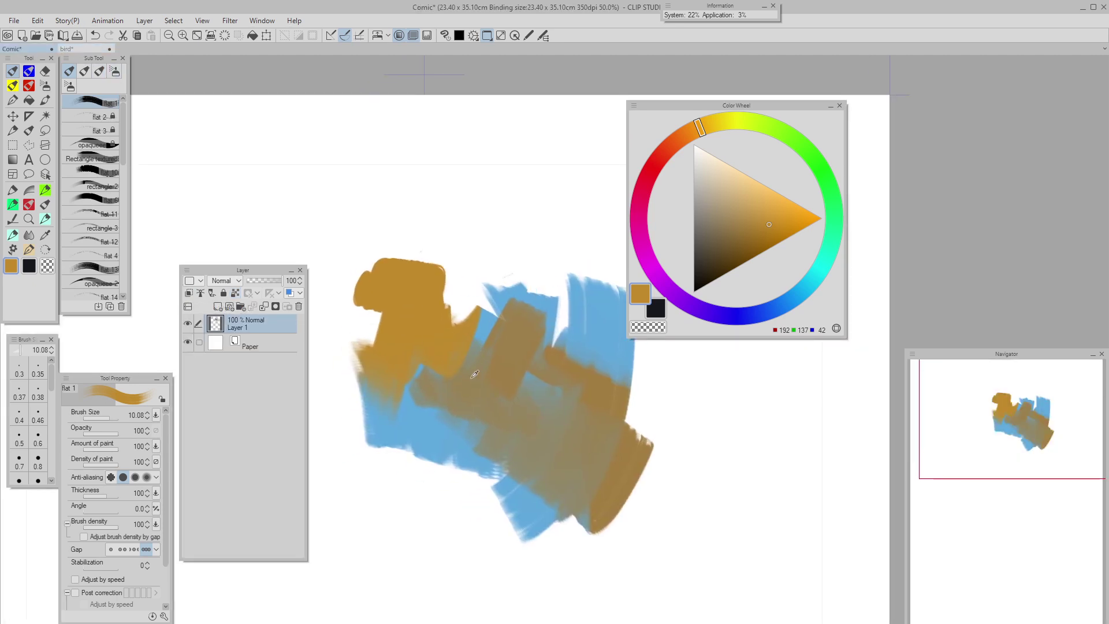
# Choose a pale yellow, lock Layer 1's transparent pixels and fill the whole patch with that color.
pyautogui.keyDown('alt'); pyautogui.click(489, 353); pyautogui.keyUp('alt')
pyautogui.moveTo(488, 356); pyautogui.dragTo(507, 303)
pyautogui.click(745, 200)
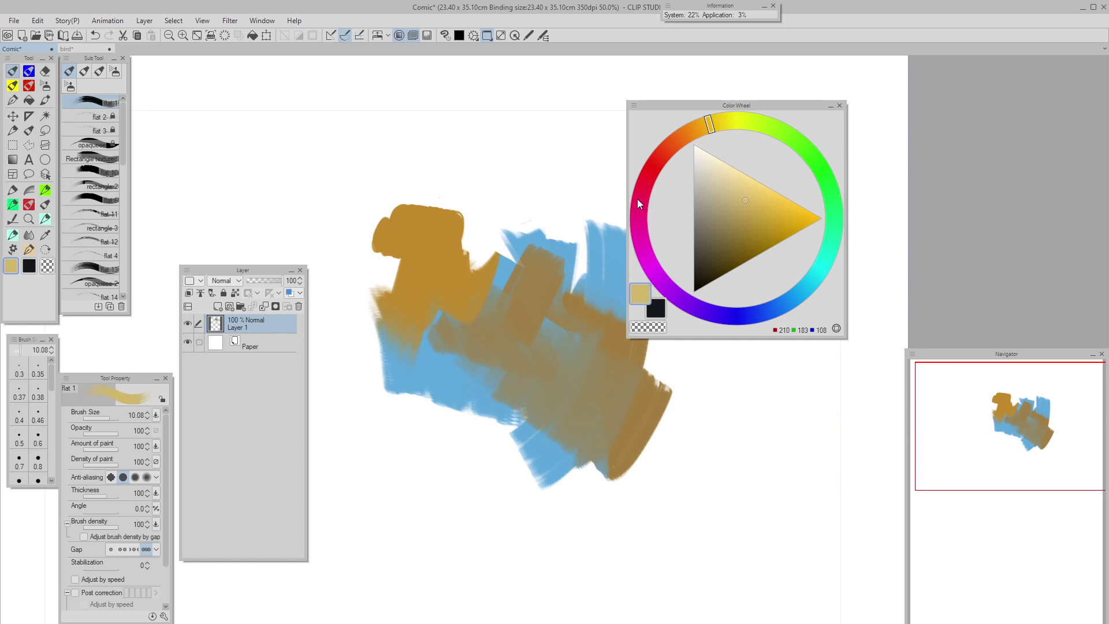
pyautogui.press('/')
pyautogui.click(253, 35)
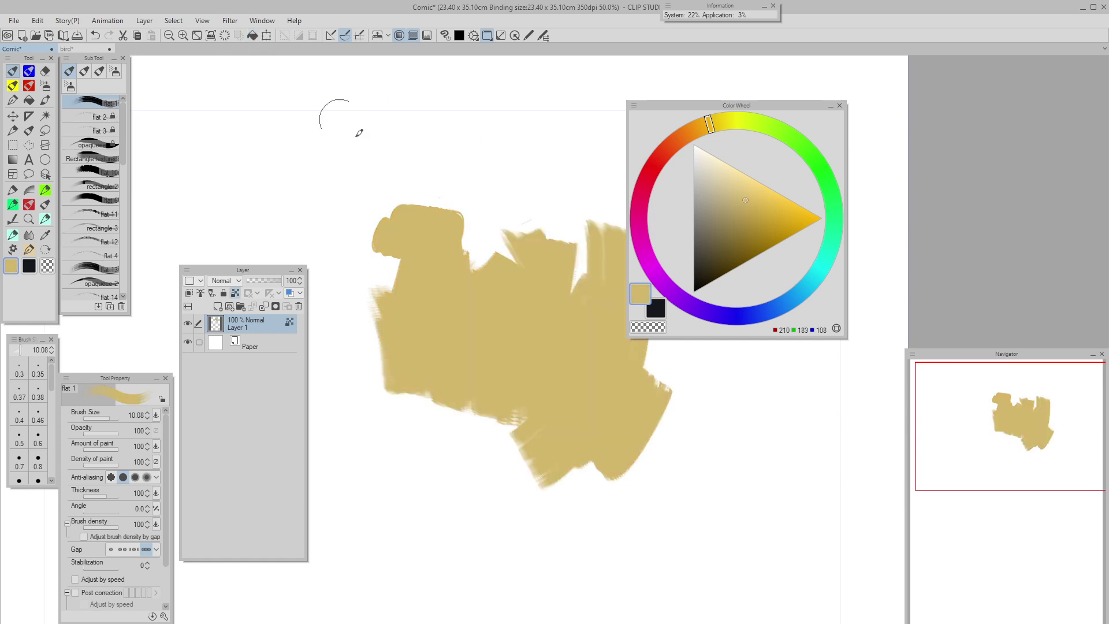
# Add a new layer above Layer 1 and clip it to the layer below.
pyautogui.click(217, 306)
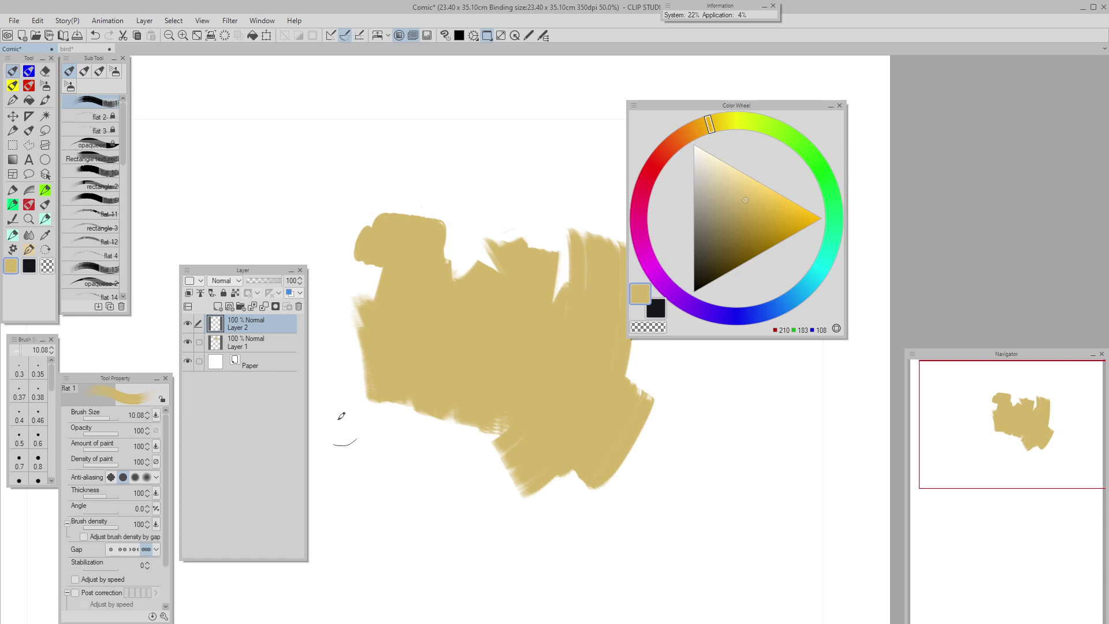
pyautogui.click(189, 294)
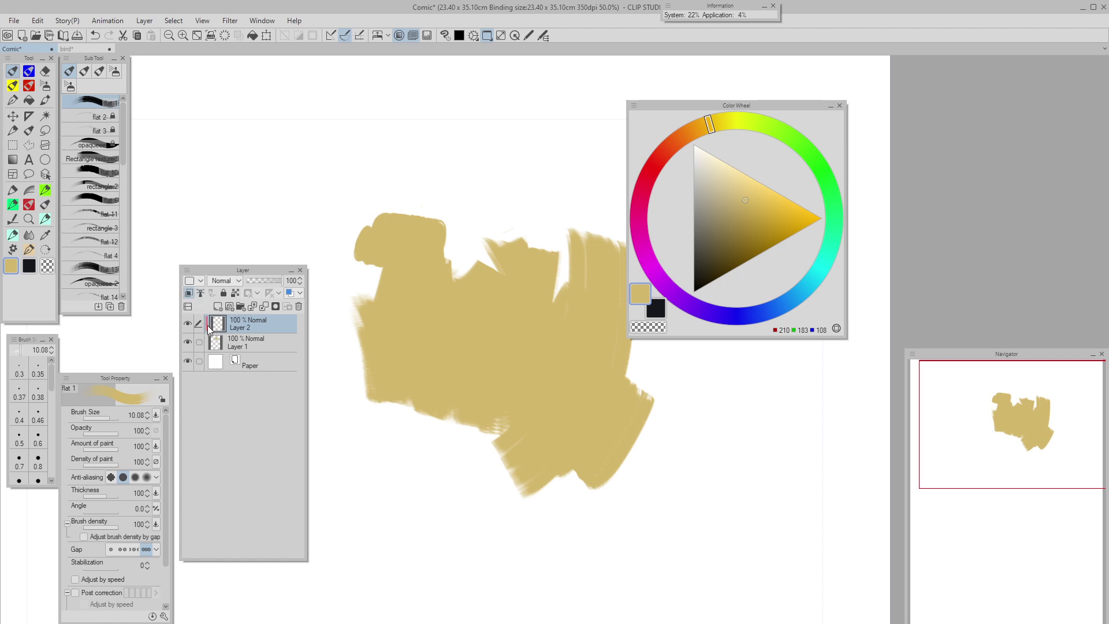
pyautogui.click(218, 346)
pyautogui.click(230, 329)
# Choose a dark reddish brown and paint over the left side of the patch on clipped Layer 2.
pyautogui.moveTo(537, 319); pyautogui.dragTo(561, 305)
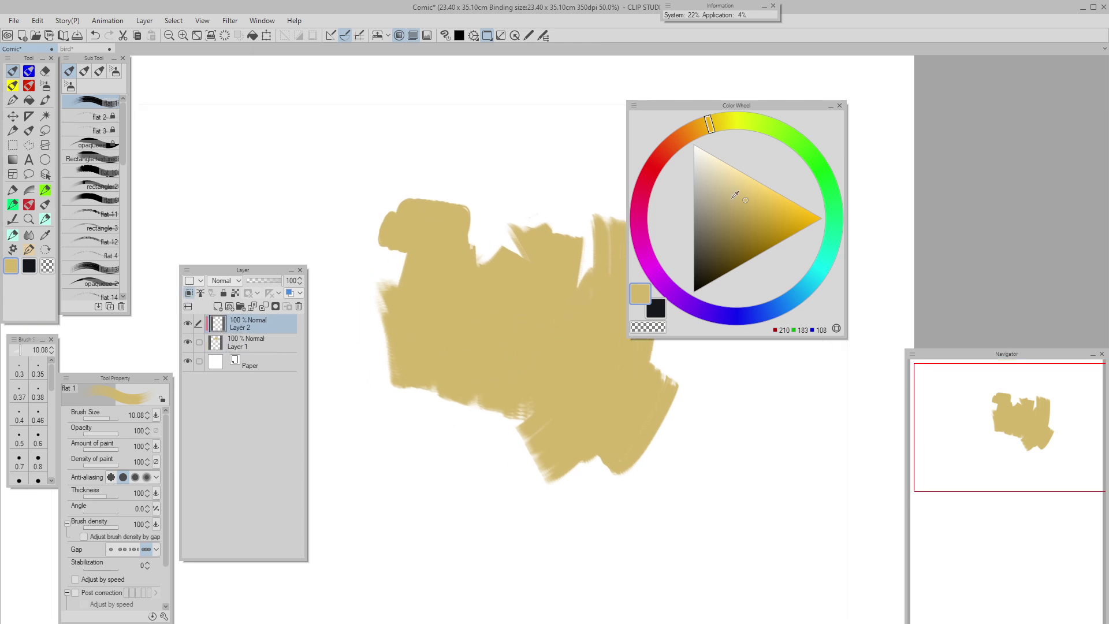
pyautogui.click(677, 146)
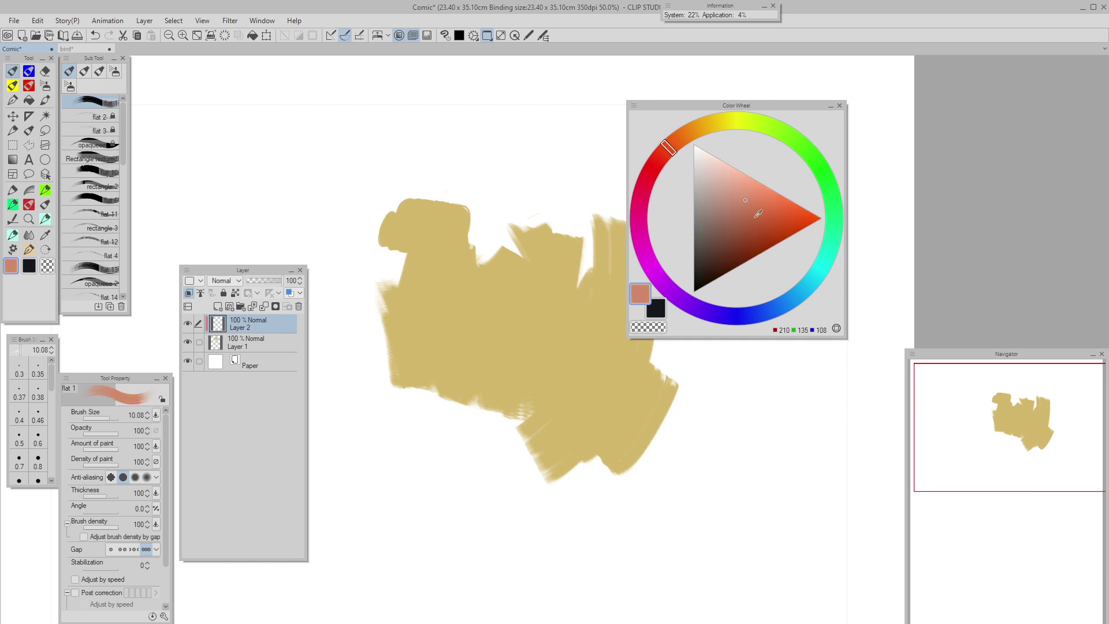
pyautogui.moveTo(759, 213); pyautogui.dragTo(733, 238)
pyautogui.moveTo(439, 272)
pyautogui.mouseDown()
pyautogui.moveTo(451, 307)
pyautogui.moveTo(379, 272)
pyautogui.moveTo(388, 257)
pyautogui.moveTo(433, 299)
pyautogui.moveTo(537, 458)
pyautogui.moveTo(564, 464)
pyautogui.mouseUp()
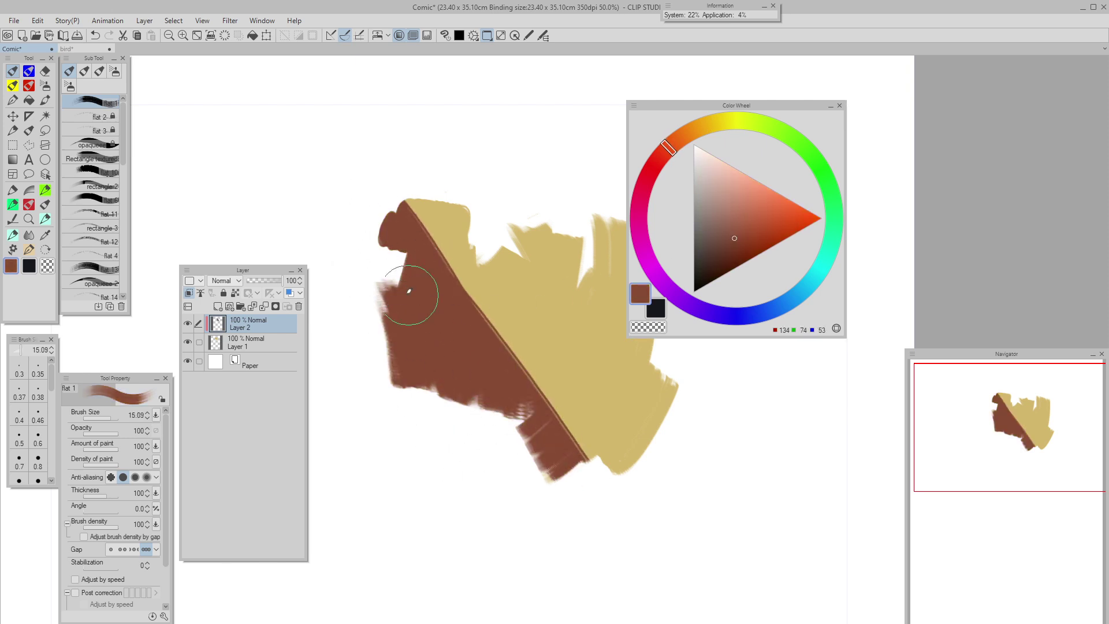
pyautogui.moveTo(408, 290); pyautogui.dragTo(321, 341)
pyautogui.moveTo(449, 330)
pyautogui.mouseDown()
pyautogui.moveTo(442, 294)
pyautogui.moveTo(416, 315)
pyautogui.moveTo(458, 366)
pyautogui.mouseUp()
# Paint the same reddish brown across the patch's lower right part on Layer 2, undoing a stray stroke.
pyautogui.moveTo(577, 426)
pyautogui.mouseDown()
pyautogui.moveTo(549, 401)
pyautogui.moveTo(483, 421)
pyautogui.moveTo(574, 390)
pyautogui.moveTo(482, 383)
pyautogui.mouseUp()
pyautogui.moveTo(459, 387); pyautogui.dragTo(479, 411)
pyautogui.moveTo(549, 415); pyautogui.dragTo(554, 424)
pyautogui.moveTo(627, 404); pyautogui.dragTo(523, 407)
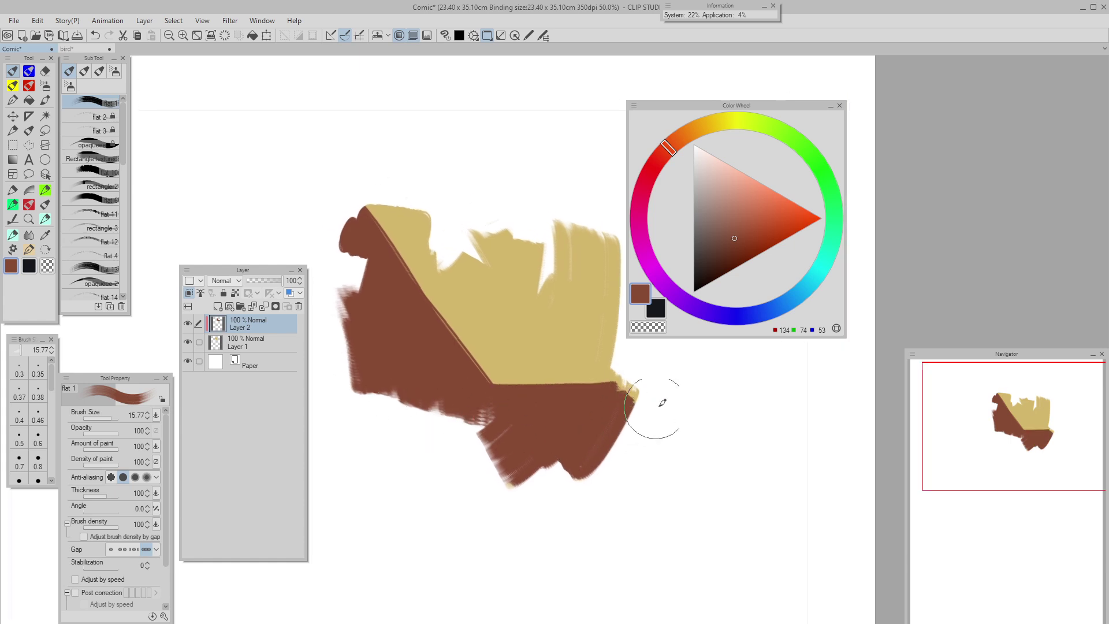
pyautogui.moveTo(655, 407); pyautogui.dragTo(488, 406)
pyautogui.moveTo(421, 327)
pyautogui.mouseDown()
pyautogui.moveTo(435, 354)
pyautogui.moveTo(418, 307)
pyautogui.mouseUp()
pyautogui.moveTo(390, 267)
pyautogui.mouseDown()
pyautogui.moveTo(486, 408)
pyautogui.moveTo(393, 280)
pyautogui.mouseUp()
pyautogui.hotkey('ctrl', 'z')
pyautogui.moveTo(622, 428); pyautogui.dragTo(475, 413)
# Lock Layer 2's transparent pixels and paint a brighter orange-red over the lower part of its brown area.
pyautogui.press('/')
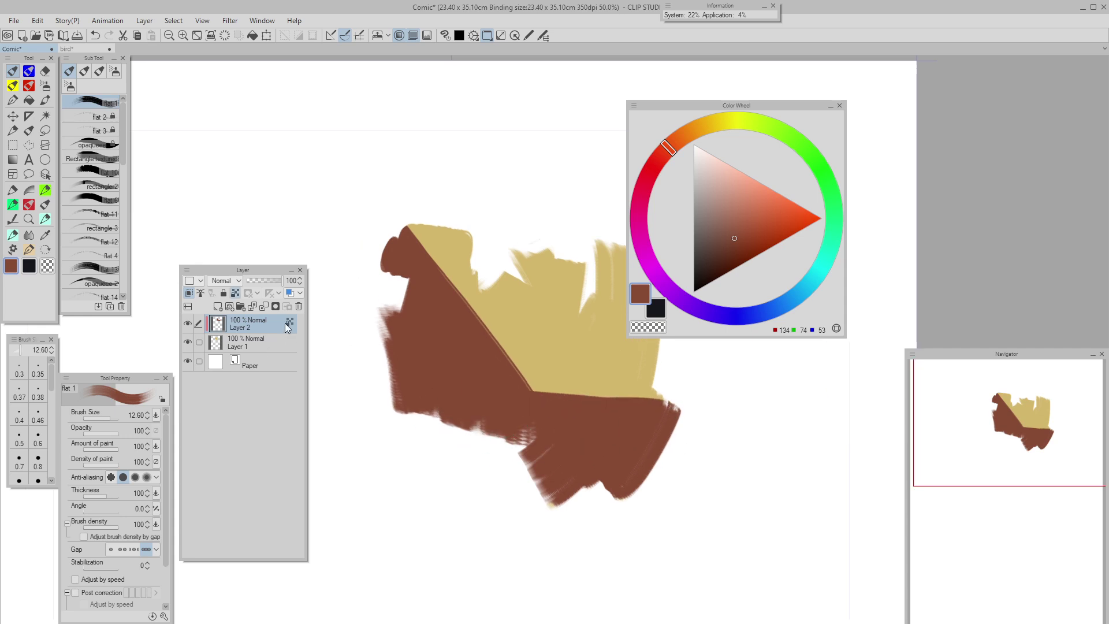
pyautogui.moveTo(526, 341); pyautogui.dragTo(543, 320)
pyautogui.click(769, 214)
pyautogui.moveTo(470, 314)
pyautogui.mouseDown()
pyautogui.moveTo(547, 321)
pyautogui.moveTo(607, 404)
pyautogui.mouseUp()
pyautogui.moveTo(545, 392); pyautogui.dragTo(526, 393)
pyautogui.moveTo(580, 404); pyautogui.dragTo(594, 420)
# Sample the reddish brown from Layer 2 and repaint its left side and orange-red area with a slightly larger brush.
pyautogui.keyDown('alt'); pyautogui.click(433, 272); pyautogui.keyUp('alt')
pyautogui.moveTo(433, 271)
pyautogui.mouseDown()
pyautogui.moveTo(488, 303)
pyautogui.moveTo(503, 332)
pyautogui.moveTo(473, 422)
pyautogui.mouseUp()
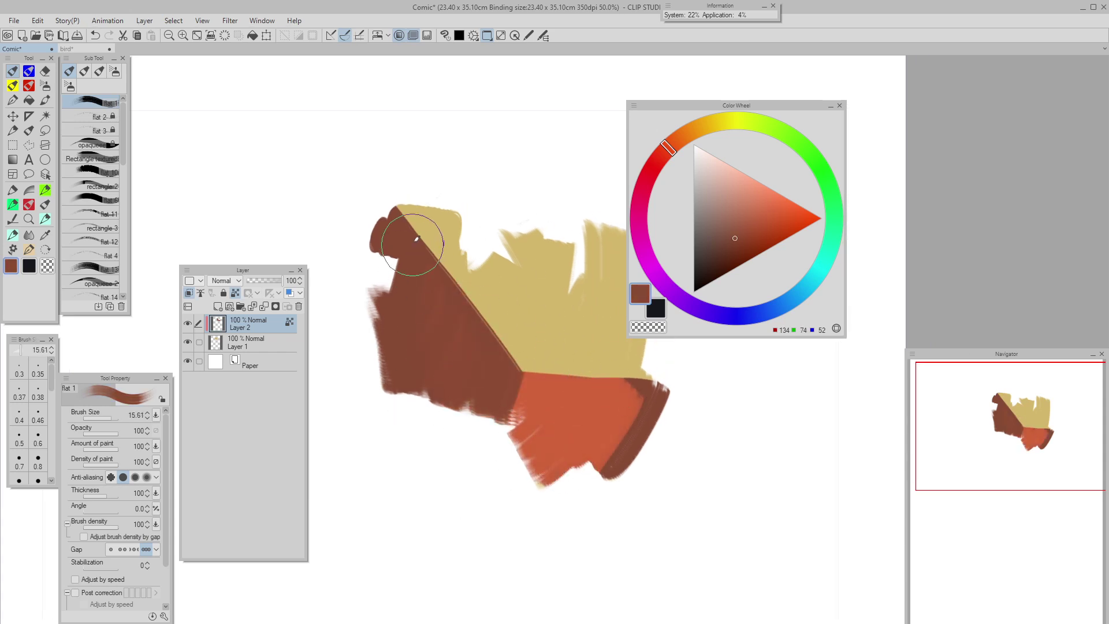
pyautogui.press(']')
pyautogui.moveTo(490, 372)
pyautogui.mouseDown()
pyautogui.moveTo(554, 376)
pyautogui.moveTo(594, 426)
pyautogui.moveTo(633, 407)
pyautogui.mouseUp()
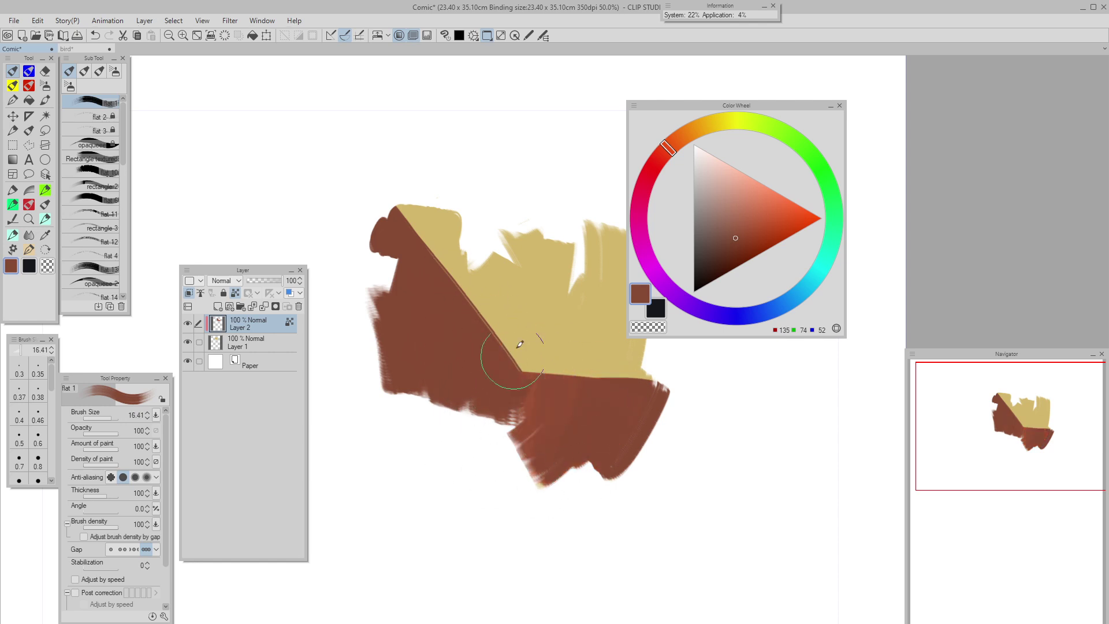
pyautogui.moveTo(535, 410)
pyautogui.mouseDown()
pyautogui.moveTo(414, 380)
pyautogui.moveTo(467, 316)
pyautogui.moveTo(497, 312)
pyautogui.mouseUp()
# Add another layer above Layer 2 and clip it to the layer below.
pyautogui.press('F6')
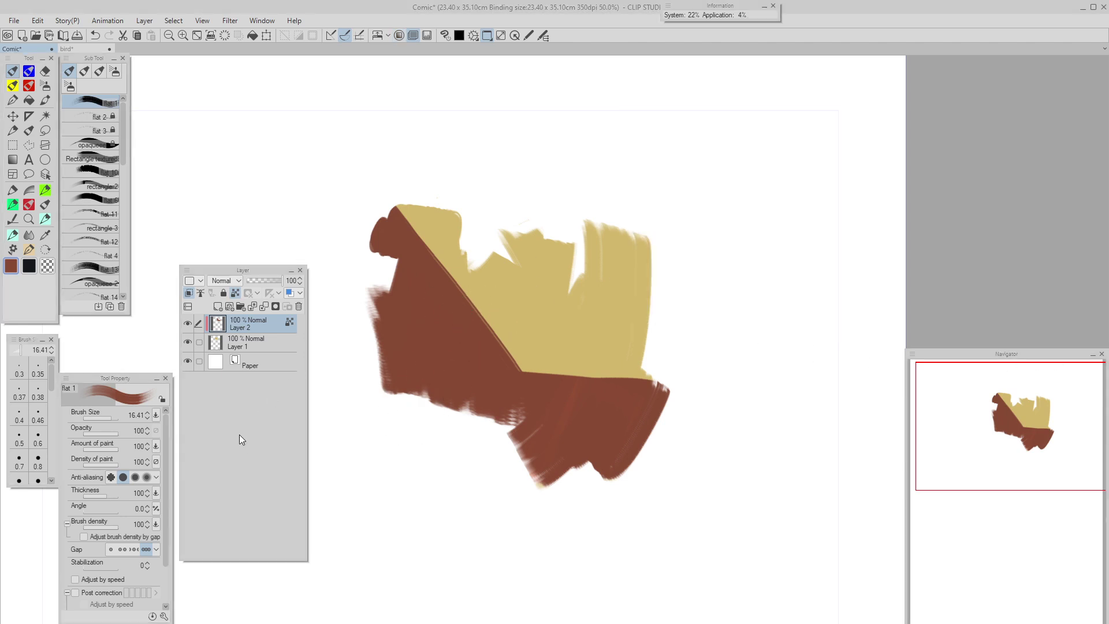
pyautogui.click(217, 306)
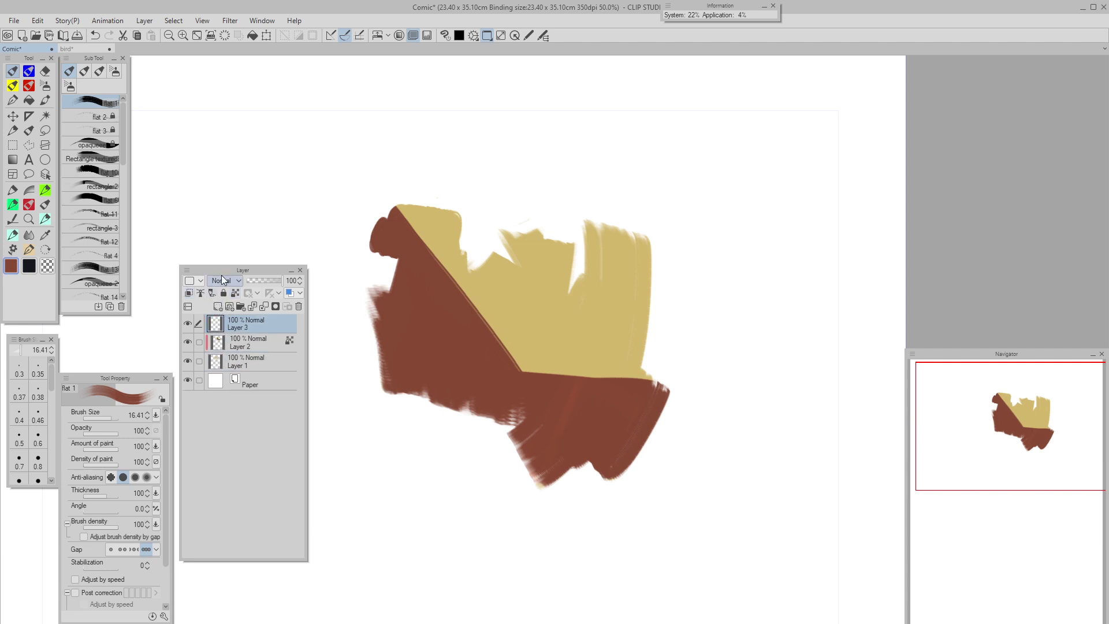
pyautogui.click(188, 293)
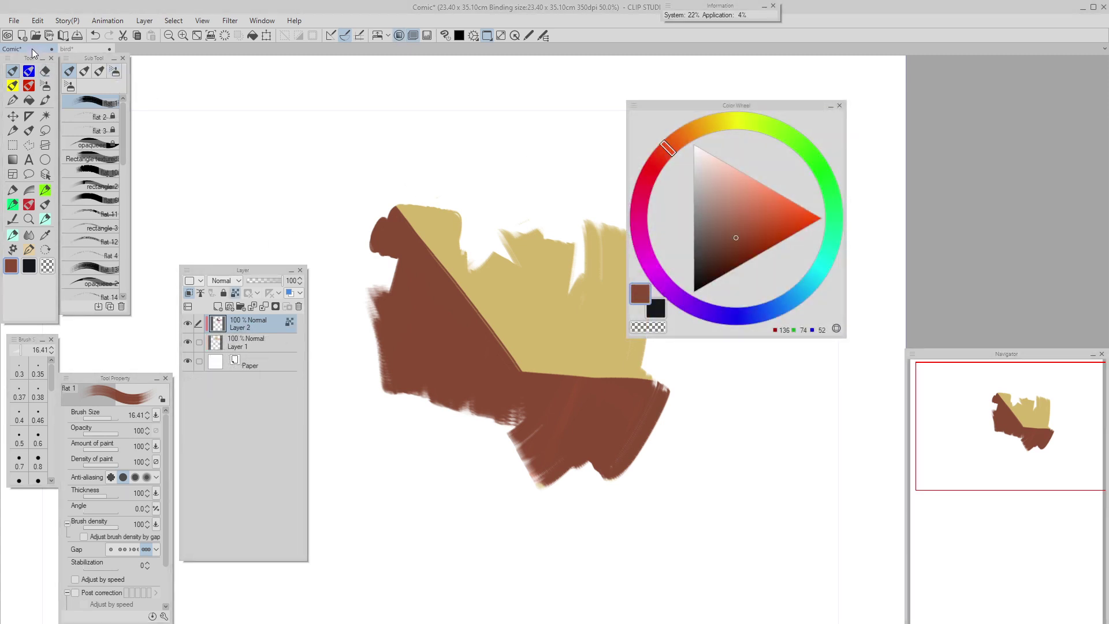
# Switch to the bird document and look over the finished owl illustration.
pyautogui.click(77, 51)
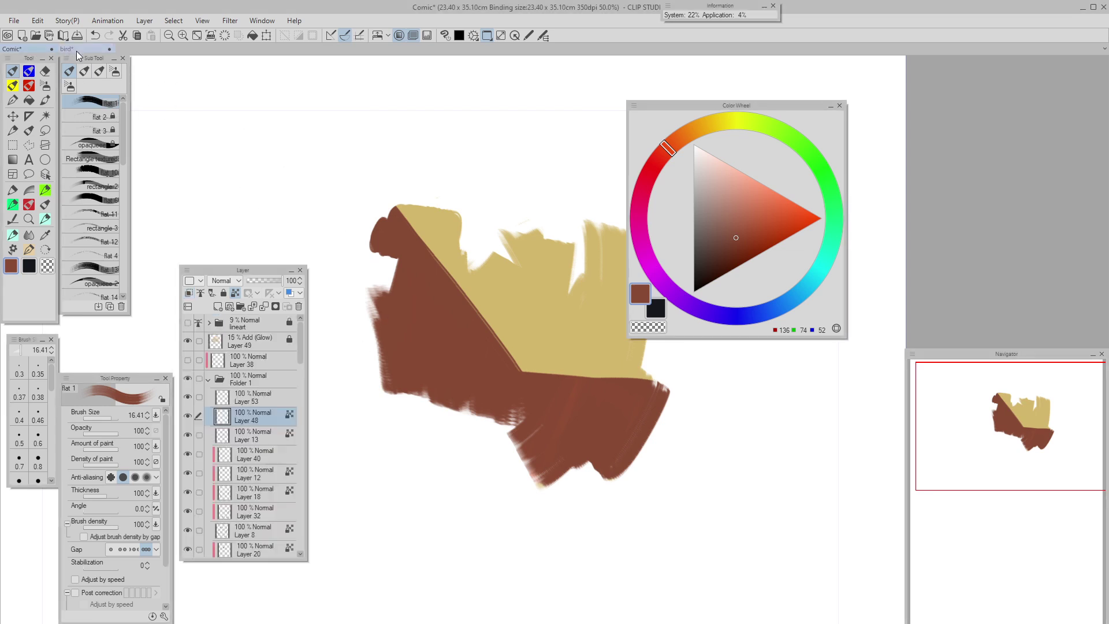
pyautogui.scroll(5, 497, 391)
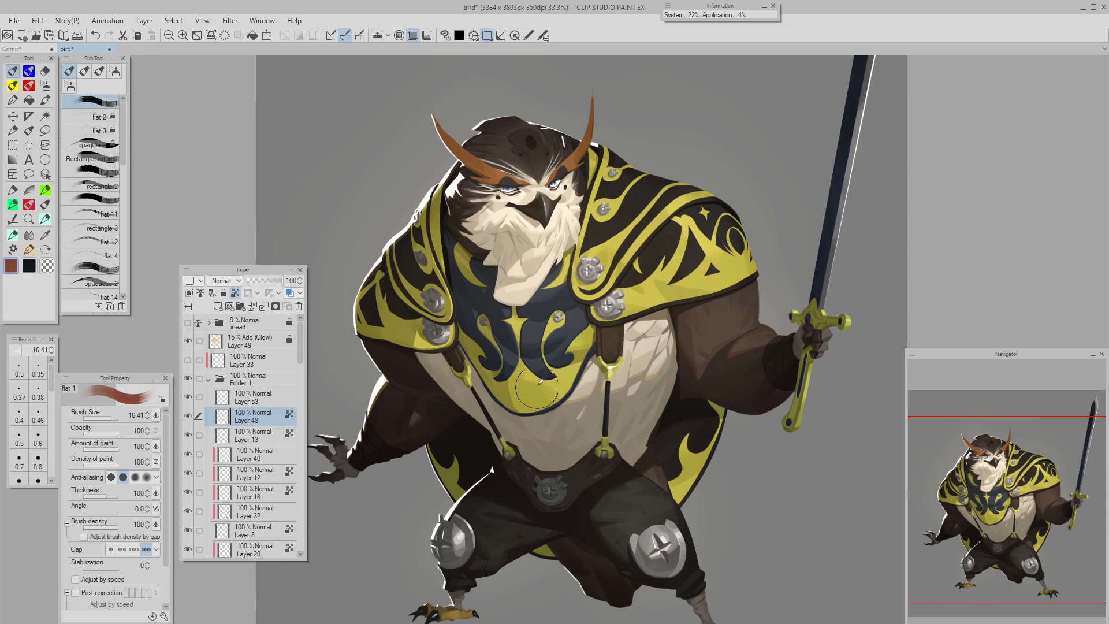
pyautogui.scroll(3, 537, 388)
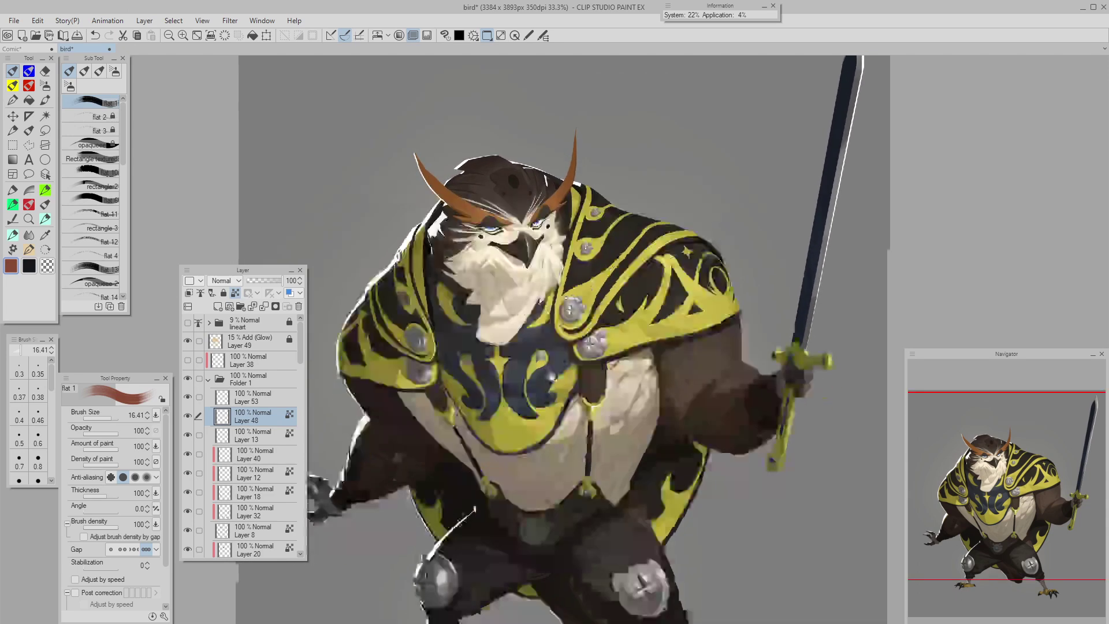
pyautogui.scroll(-4, 537, 388)
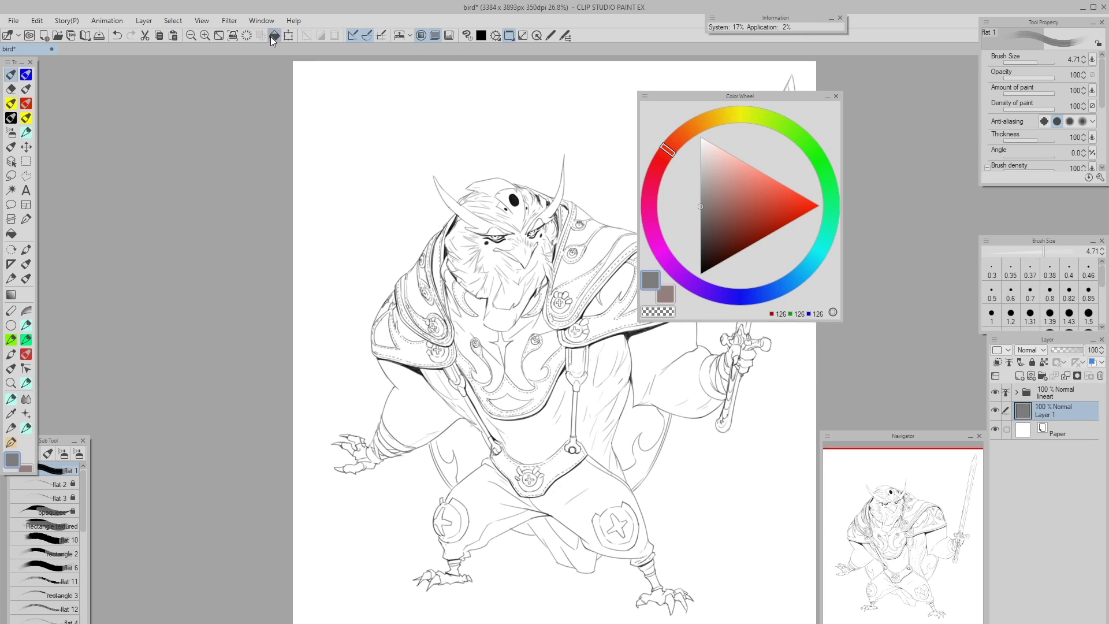
# Fill Layer 1 beneath the lineart folder with the mid gray drawing color.
pyautogui.hotkey('alt', 'BackSpace')
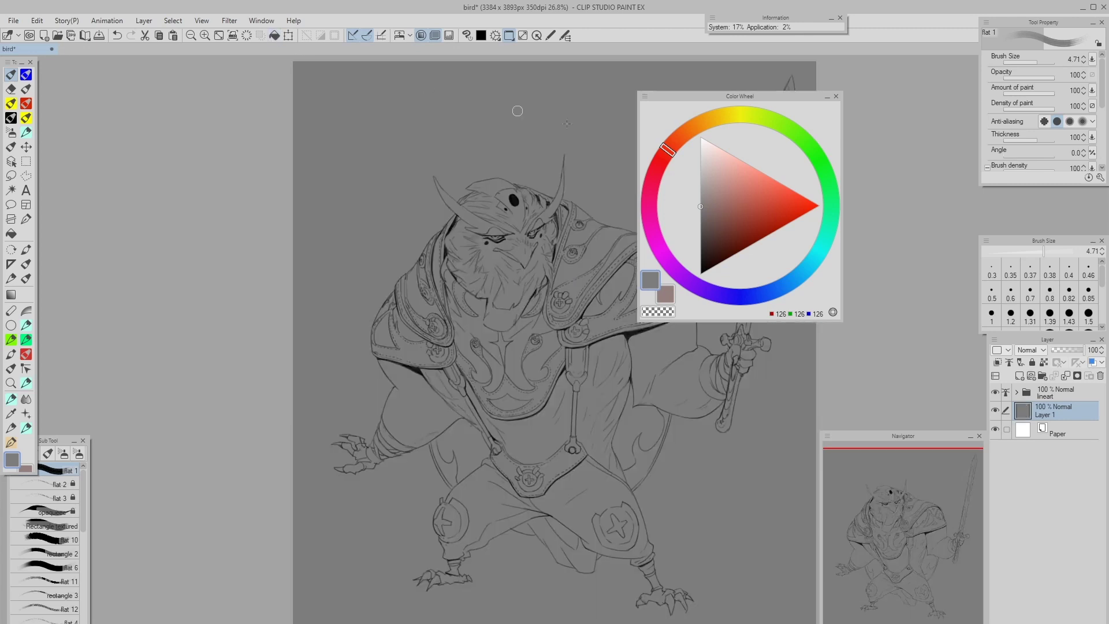
# Add a new raster layer above Layer 1 and choose a dark brown drawing color, RGB 67, 60, 56.
pyautogui.click(1019, 376)
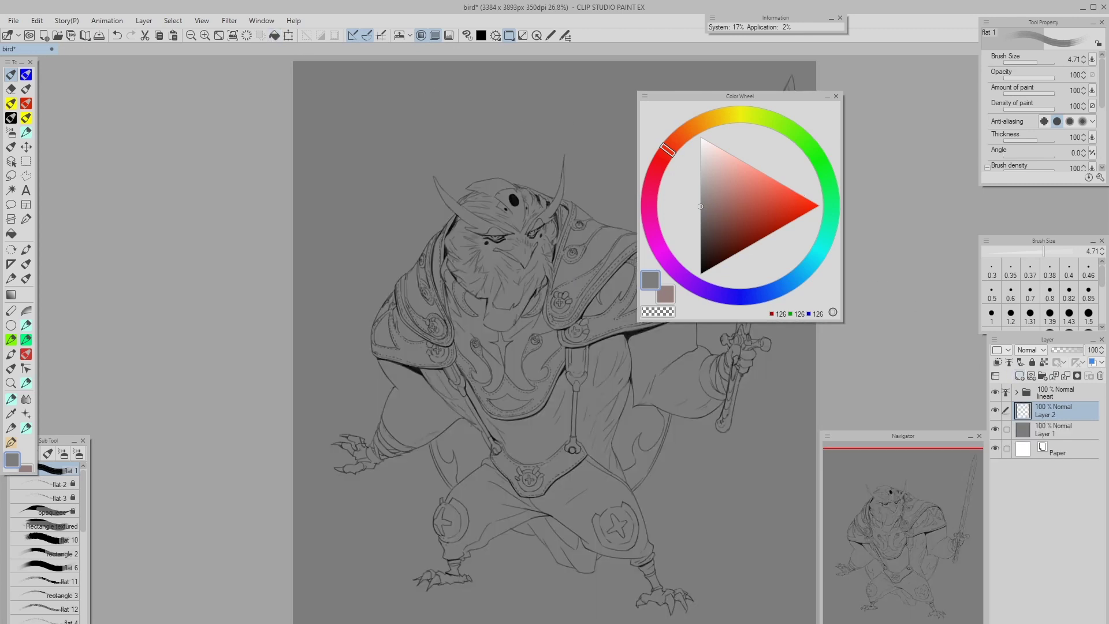
pyautogui.moveTo(674, 146); pyautogui.dragTo(685, 132)
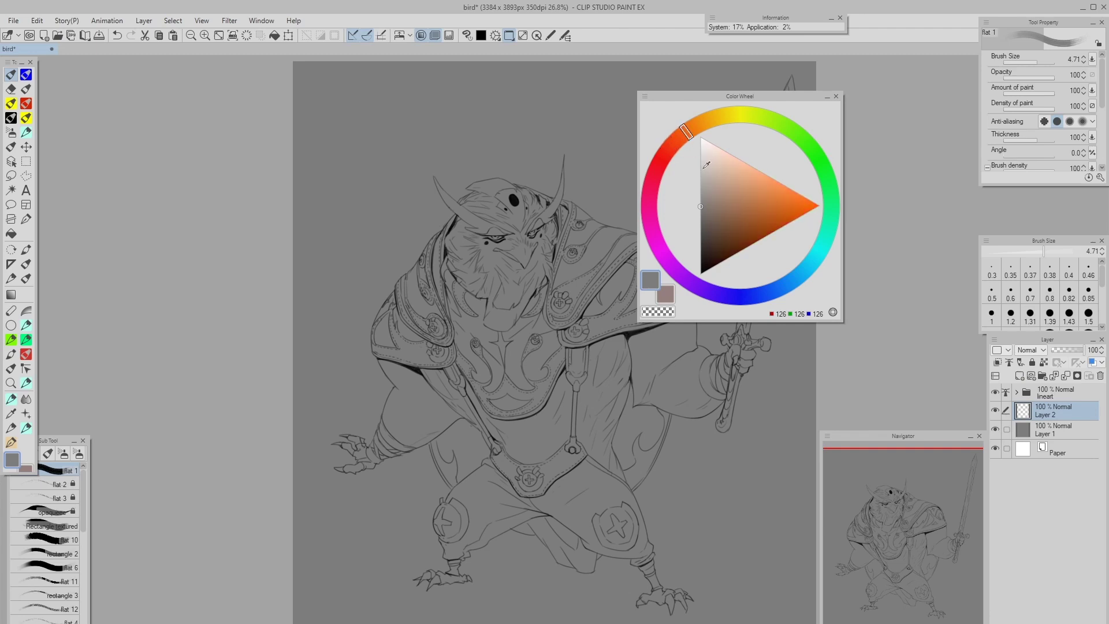
pyautogui.moveTo(781, 289); pyautogui.dragTo(776, 290)
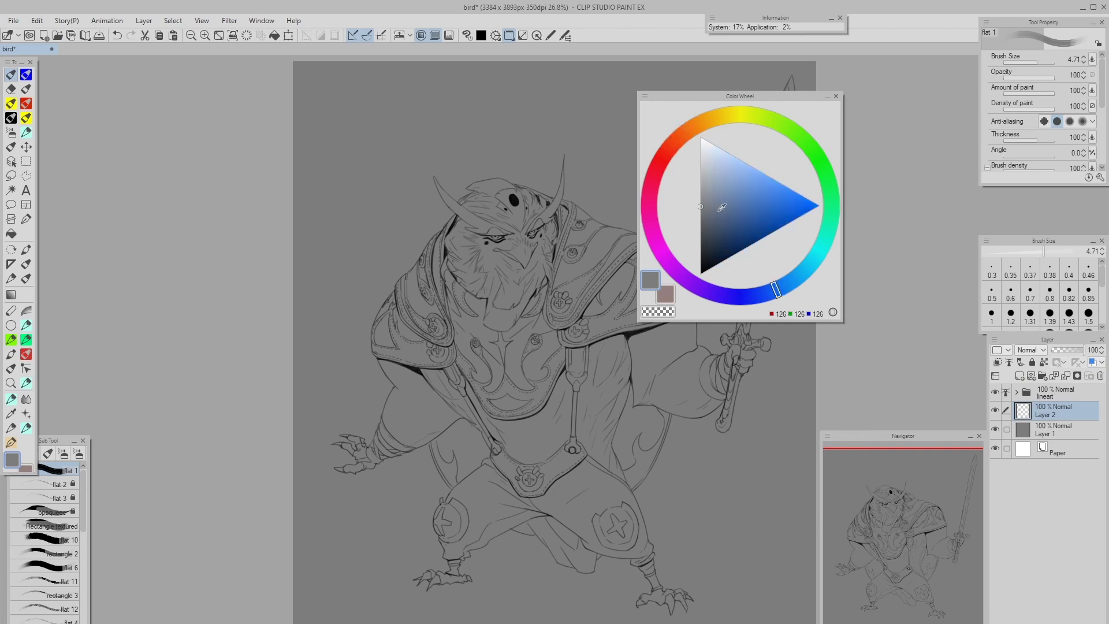
pyautogui.click(684, 138)
pyautogui.moveTo(714, 210); pyautogui.dragTo(706, 241)
# Block in the sword arm's upper part and elbow on Layer 2 with dark brown, following the faded lineart.
pyautogui.scroll(1, 566, 320)
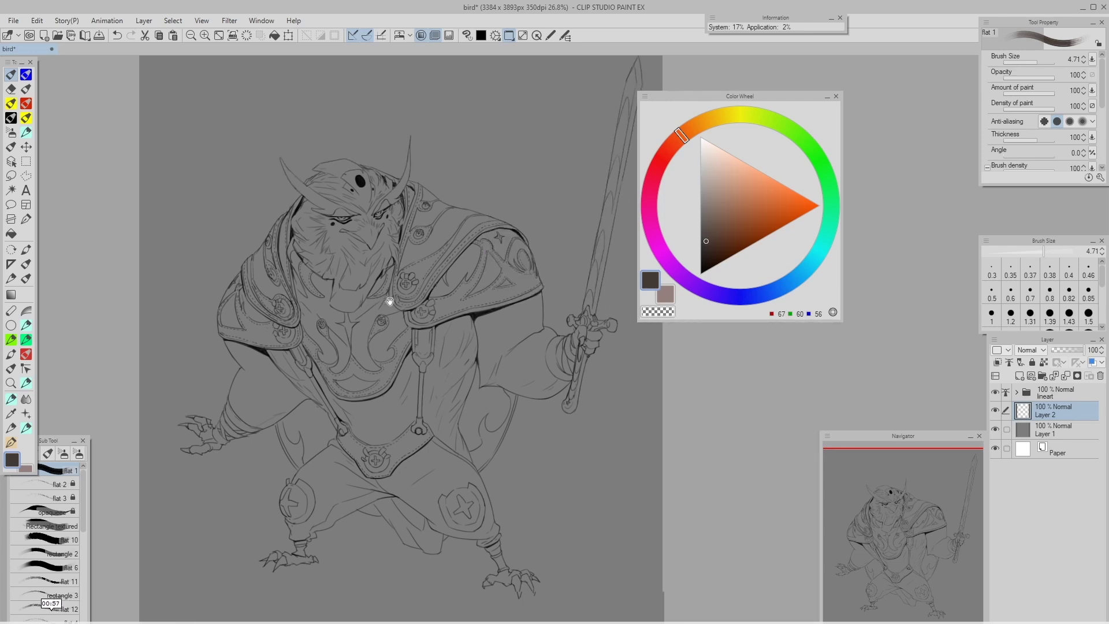
pyautogui.moveTo(607, 311)
pyautogui.mouseDown()
pyautogui.moveTo(560, 298)
pyautogui.moveTo(532, 261)
pyautogui.mouseUp()
pyautogui.scroll(1, 536, 259)
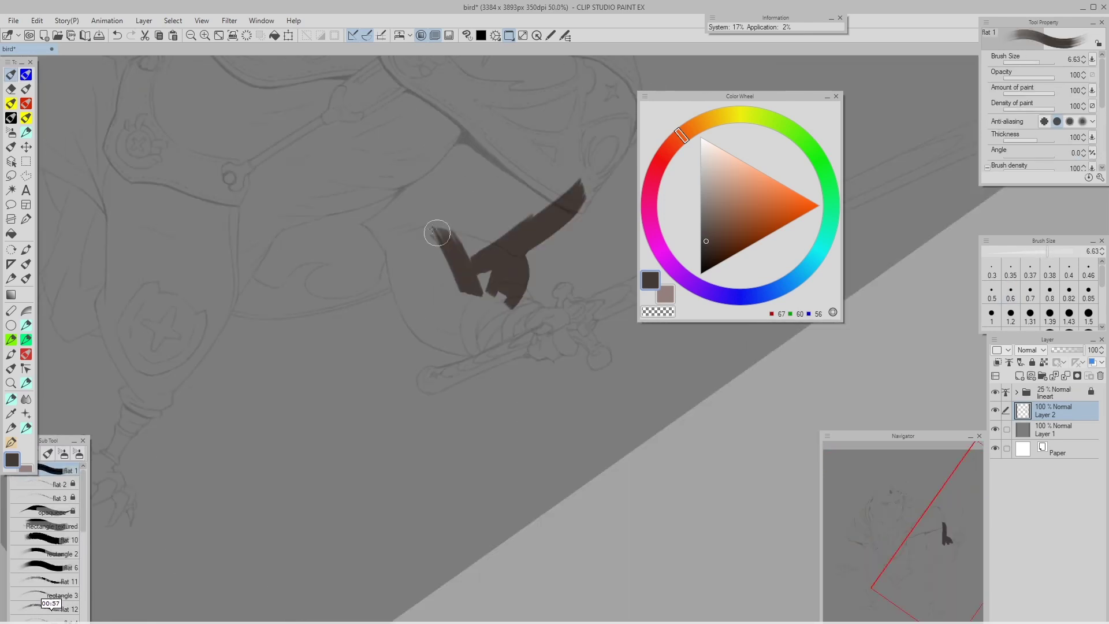
pyautogui.moveTo(438, 231); pyautogui.dragTo(430, 264)
pyautogui.hotkey('ctrl', 'z')
pyautogui.moveTo(370, 224)
pyautogui.mouseDown()
pyautogui.moveTo(419, 249)
pyautogui.moveTo(409, 246)
pyautogui.mouseUp()
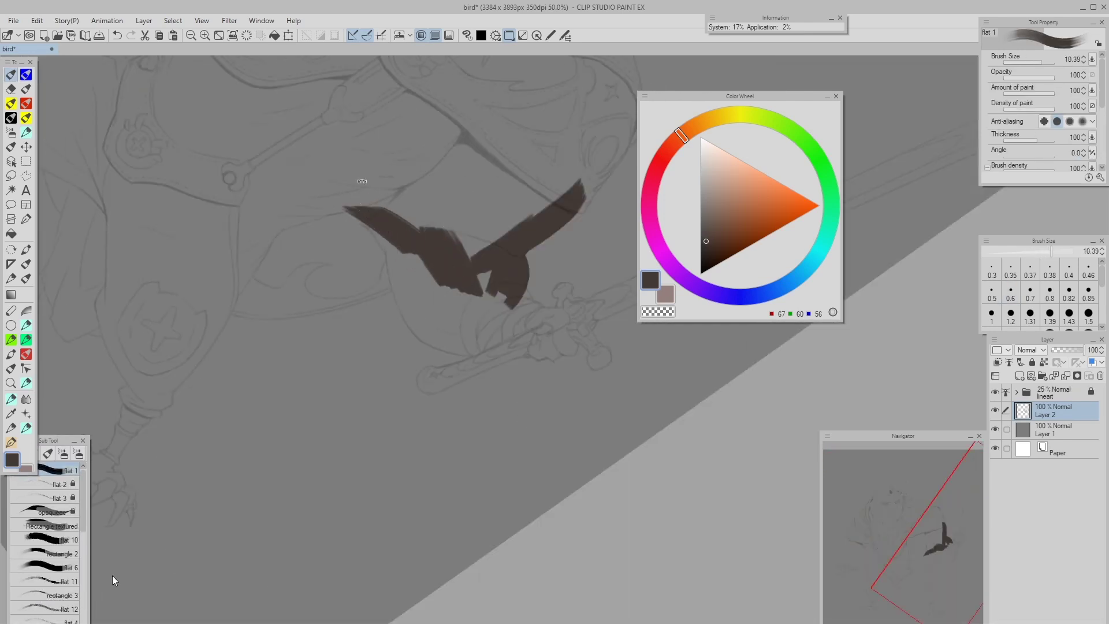
pyautogui.moveTo(362, 181); pyautogui.dragTo(469, 181)
pyautogui.press('[')
pyautogui.moveTo(439, 136)
pyautogui.mouseDown()
pyautogui.moveTo(464, 173)
pyautogui.moveTo(456, 170)
pyautogui.moveTo(467, 208)
pyautogui.mouseUp()
pyautogui.moveTo(467, 170); pyautogui.dragTo(464, 263)
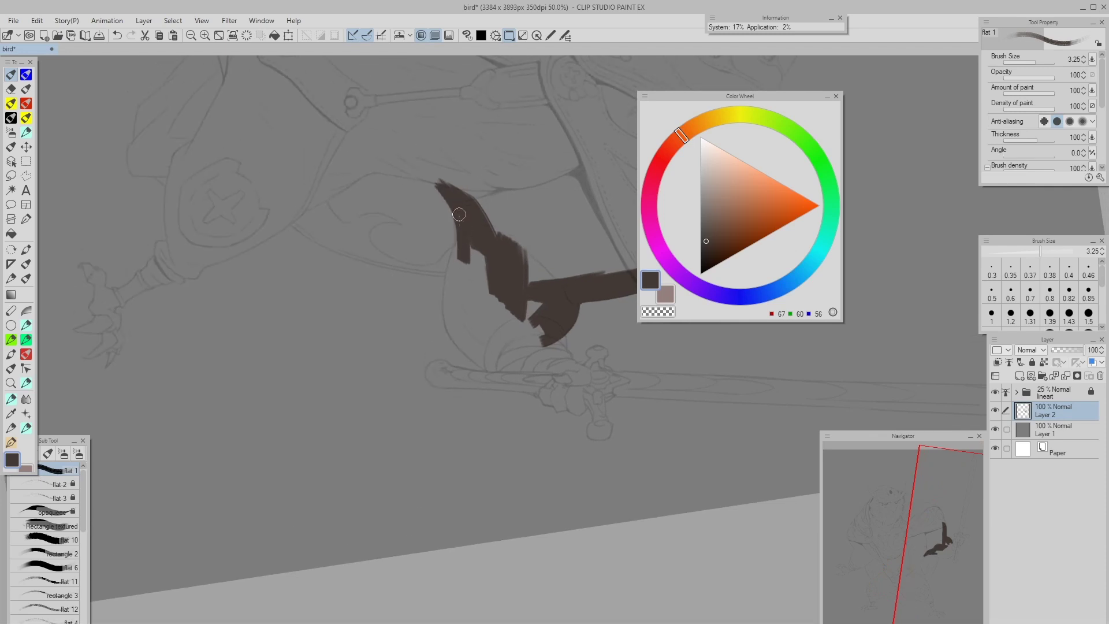
# Erase the dark brown spilling past the sword arm's inner edge beside the torso, using the transparent color.
pyautogui.moveTo(459, 208)
pyautogui.mouseDown()
pyautogui.moveTo(462, 278)
pyautogui.moveTo(476, 280)
pyautogui.moveTo(470, 252)
pyautogui.moveTo(546, 196)
pyautogui.mouseUp()
pyautogui.hotkey('ctrl', '@')
pyautogui.press('c')
pyautogui.press(']')
pyautogui.press('[')
pyautogui.moveTo(469, 318); pyautogui.dragTo(475, 346)
pyautogui.press('c')
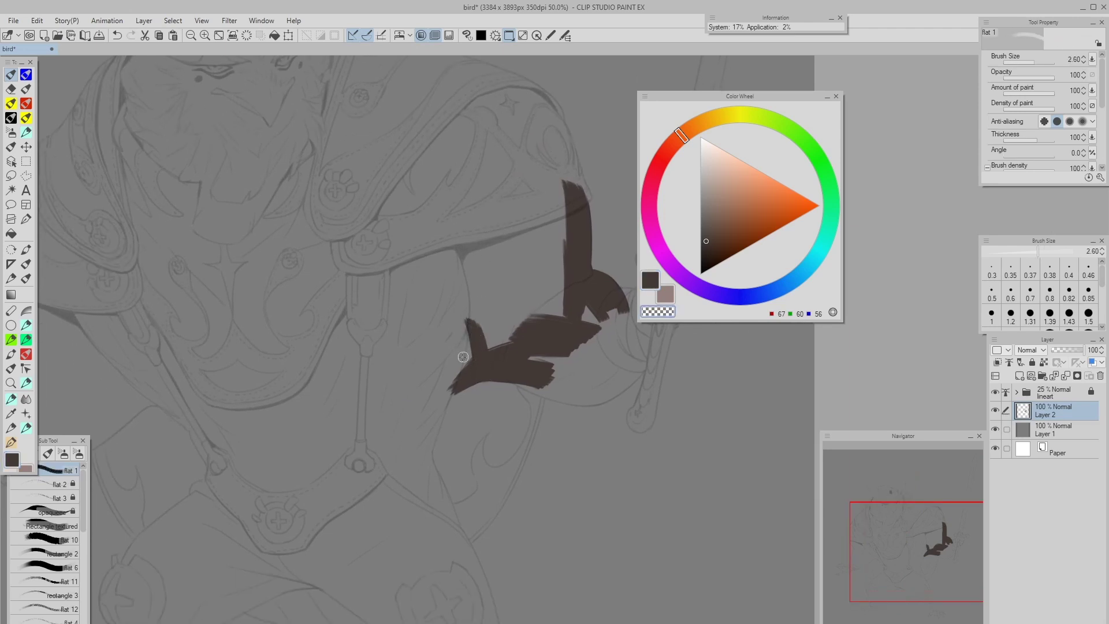
pyautogui.moveTo(468, 326); pyautogui.dragTo(461, 398)
pyautogui.moveTo(469, 360); pyautogui.dragTo(459, 401)
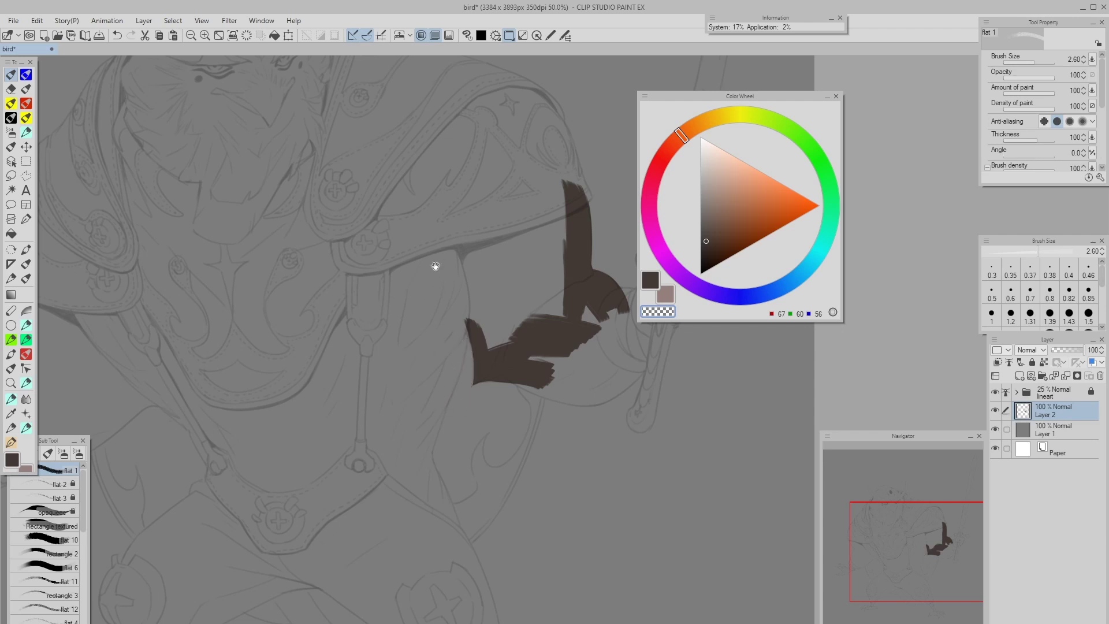
# Switch back to dark brown and extend the flat color over the sword arm's forearm with a larger brush.
pyautogui.moveTo(435, 265); pyautogui.dragTo(558, 272)
pyautogui.moveTo(491, 222); pyautogui.dragTo(627, 225)
pyautogui.moveTo(512, 369); pyautogui.dragTo(424, 201)
pyautogui.press('c')
pyautogui.press(']')
pyautogui.moveTo(469, 278)
pyautogui.mouseDown()
pyautogui.moveTo(475, 314)
pyautogui.moveTo(493, 292)
pyautogui.mouseUp()
pyautogui.hotkey('ctrl', 'z')
pyautogui.hotkey('ctrl', '@')
pyautogui.press(']')
pyautogui.moveTo(553, 379)
pyautogui.mouseDown()
pyautogui.moveTo(584, 368)
pyautogui.moveTo(530, 400)
pyautogui.mouseUp()
pyautogui.moveTo(494, 267); pyautogui.dragTo(464, 309)
pyautogui.moveTo(464, 309); pyautogui.dragTo(442, 324)
# Paint the forearm's lower edge with a smaller brush, redoing the stroke until it follows the lineart.
pyautogui.press('[')
pyautogui.press('[')
pyautogui.press('[')
pyautogui.press('[')
pyautogui.press('[')
pyautogui.moveTo(542, 399)
pyautogui.mouseDown()
pyautogui.moveTo(510, 418)
pyautogui.moveTo(528, 422)
pyautogui.moveTo(495, 437)
pyautogui.mouseUp()
pyautogui.hotkey('ctrl', 'z')
pyautogui.moveTo(566, 403); pyautogui.dragTo(480, 445)
pyautogui.hotkey('ctrl', 'z')
pyautogui.hotkey('ctrl', 'z')
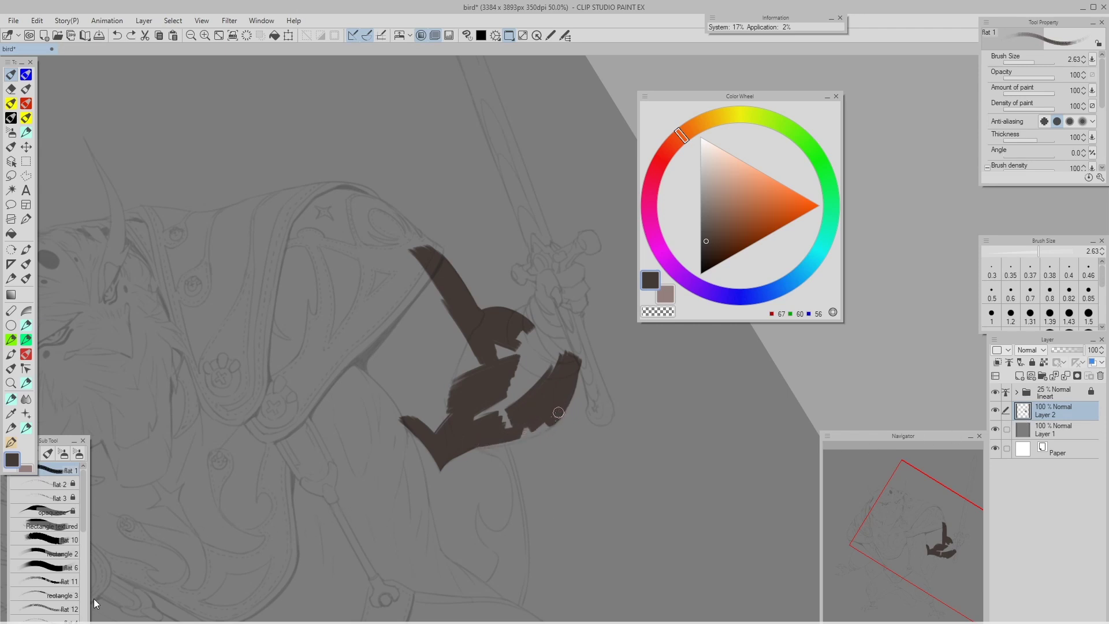
pyautogui.moveTo(559, 410); pyautogui.dragTo(488, 442)
pyautogui.hotkey('ctrl', 'z')
pyautogui.moveTo(557, 414); pyautogui.dragTo(488, 442)
# Paint dark brown down the torso's side and continue the base color across the waist to the other arm.
pyautogui.moveTo(511, 312); pyautogui.dragTo(460, 449)
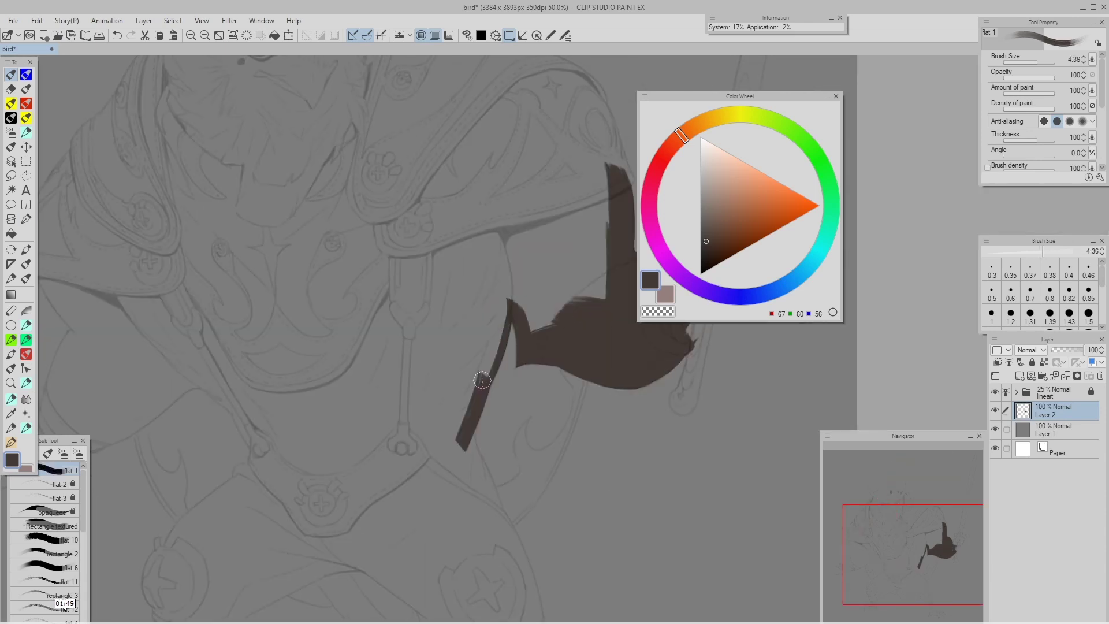
pyautogui.moveTo(430, 353); pyautogui.dragTo(443, 372)
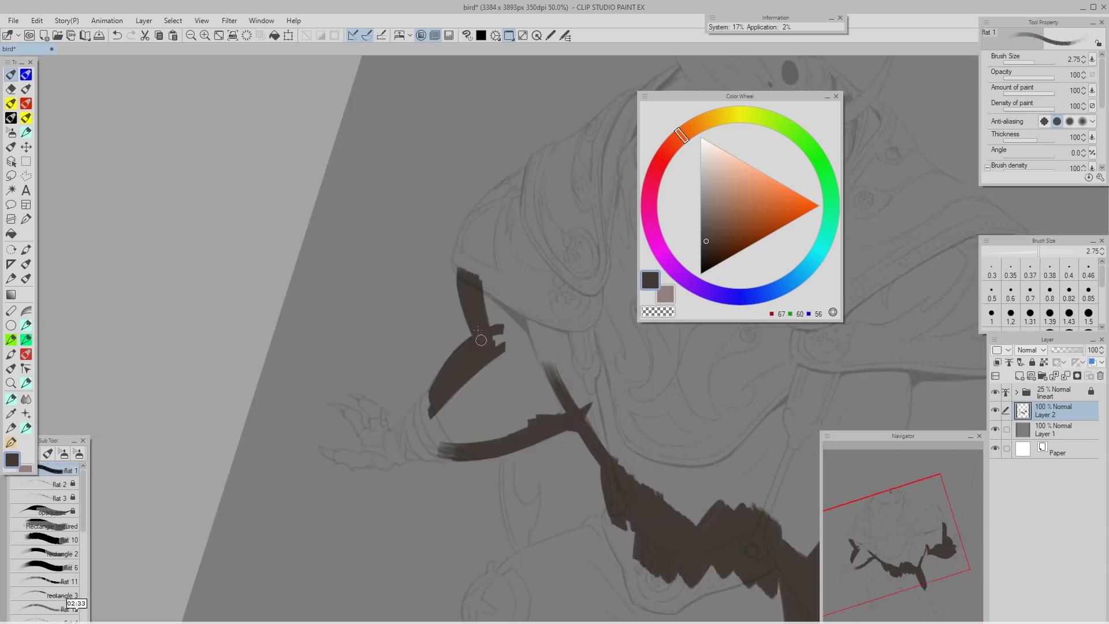
pyautogui.moveTo(513, 456); pyautogui.dragTo(496, 424)
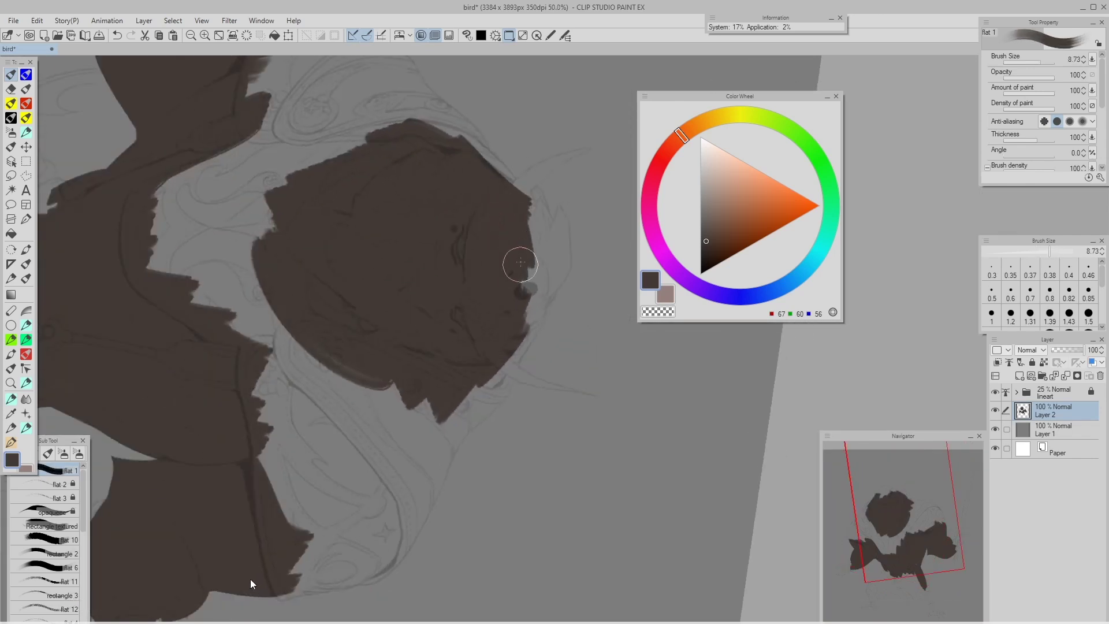
# Extend the dark brown base over the top of the owl's head, adjusting the brush size for its edge.
pyautogui.moveTo(520, 264)
pyautogui.mouseDown()
pyautogui.moveTo(531, 220)
pyautogui.moveTo(558, 219)
pyautogui.moveTo(548, 273)
pyautogui.mouseUp()
pyautogui.press('[')
pyautogui.press('[')
pyautogui.press('[')
pyautogui.press('[')
pyautogui.press(']')
pyautogui.press(']')
pyautogui.press(']')
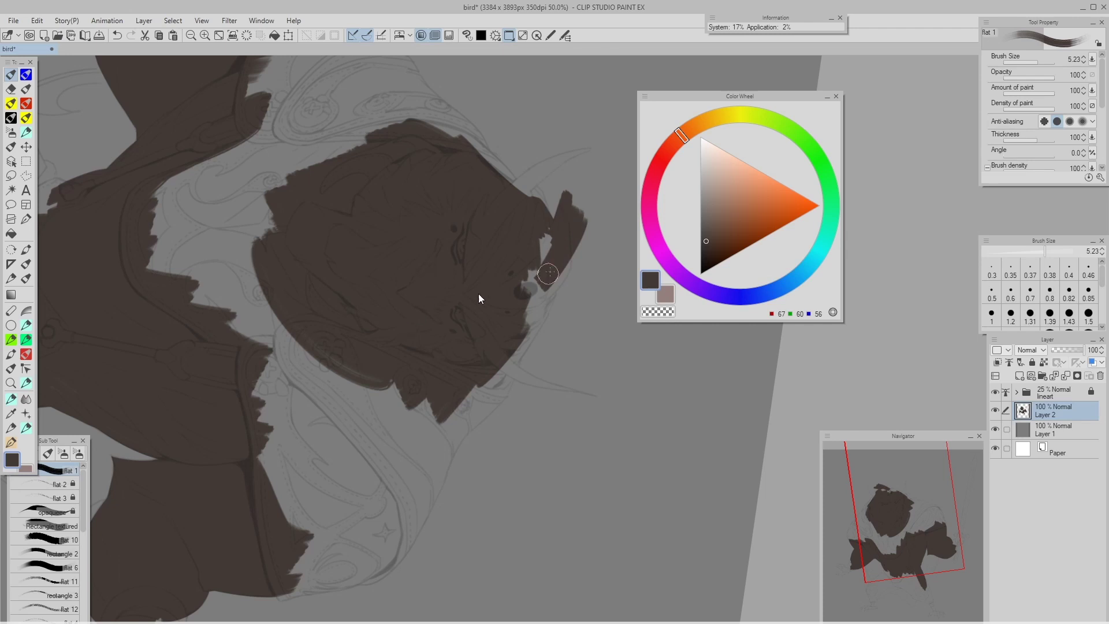
pyautogui.moveTo(577, 228); pyautogui.dragTo(535, 306)
pyautogui.moveTo(534, 257)
pyautogui.mouseDown()
pyautogui.moveTo(524, 286)
pyautogui.moveTo(476, 308)
pyautogui.mouseUp()
pyautogui.moveTo(516, 236); pyautogui.dragTo(570, 230)
# Trim the overflowing paint along the top of the head with the transparent color, then return to dark brown.
pyautogui.press('c')
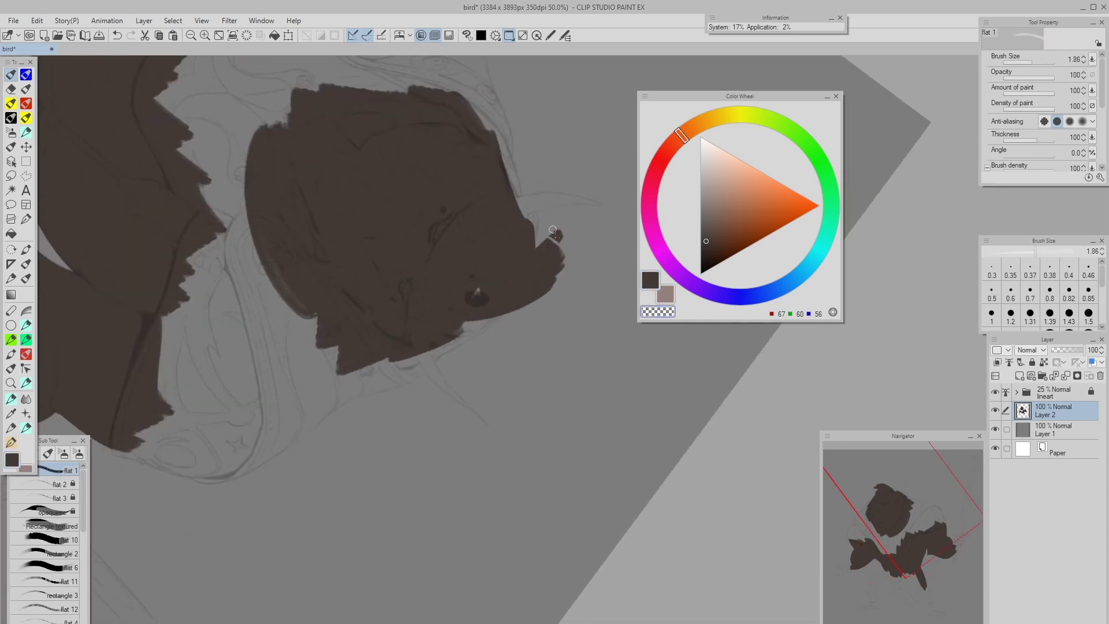
pyautogui.press(']')
pyautogui.moveTo(550, 217)
pyautogui.mouseDown()
pyautogui.moveTo(556, 271)
pyautogui.moveTo(551, 220)
pyautogui.moveTo(556, 252)
pyautogui.moveTo(538, 310)
pyautogui.mouseUp()
pyautogui.moveTo(566, 244)
pyautogui.mouseDown()
pyautogui.moveTo(511, 331)
pyautogui.moveTo(550, 294)
pyautogui.moveTo(485, 328)
pyautogui.moveTo(508, 320)
pyautogui.moveTo(526, 269)
pyautogui.moveTo(476, 277)
pyautogui.moveTo(475, 220)
pyautogui.mouseUp()
pyautogui.press('c')
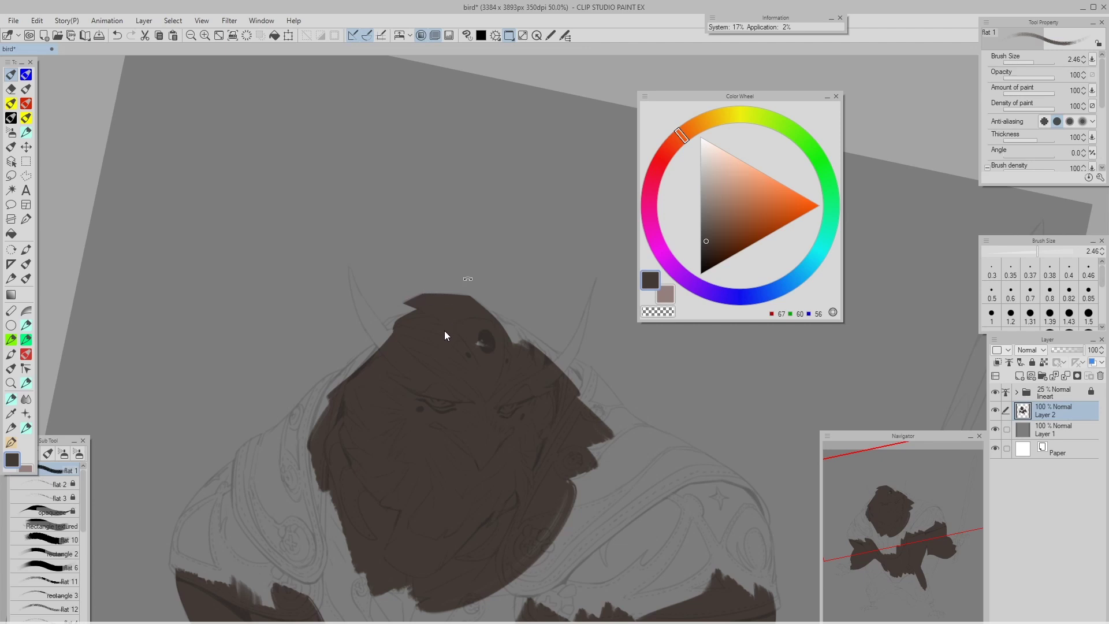
# Refine the feather edge on the crown beside the oval forehead mark, alternating dark brown and transparent strokes.
pyautogui.moveTo(467, 279)
pyautogui.mouseDown()
pyautogui.moveTo(491, 255)
pyautogui.moveTo(541, 310)
pyautogui.moveTo(516, 291)
pyautogui.moveTo(467, 299)
pyautogui.moveTo(513, 306)
pyautogui.moveTo(524, 346)
pyautogui.moveTo(484, 361)
pyautogui.mouseUp()
pyautogui.press('c')
pyautogui.press('c')
pyautogui.hotkey('ctrl', 'z')
pyautogui.moveTo(516, 307); pyautogui.dragTo(537, 340)
pyautogui.press('c')
pyautogui.moveTo(542, 340)
pyautogui.mouseDown()
pyautogui.moveTo(540, 371)
pyautogui.moveTo(520, 327)
pyautogui.moveTo(528, 322)
pyautogui.mouseUp()
pyautogui.press('c')
pyautogui.hotkey('ctrl', 'z')
# Clean up the head's contour beside the forehead mark and fill the gap next to the horn with dark brown.
pyautogui.scroll(1, 520, 313)
pyautogui.scroll(1, 523, 321)
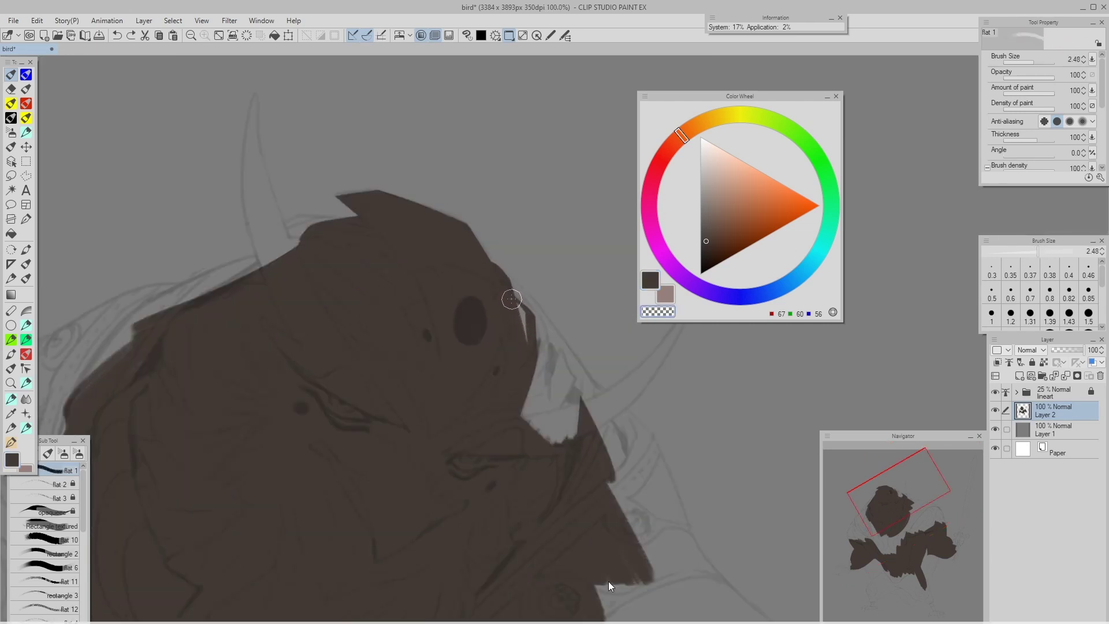
pyautogui.moveTo(532, 311)
pyautogui.mouseDown()
pyautogui.moveTo(540, 350)
pyautogui.moveTo(527, 396)
pyautogui.mouseUp()
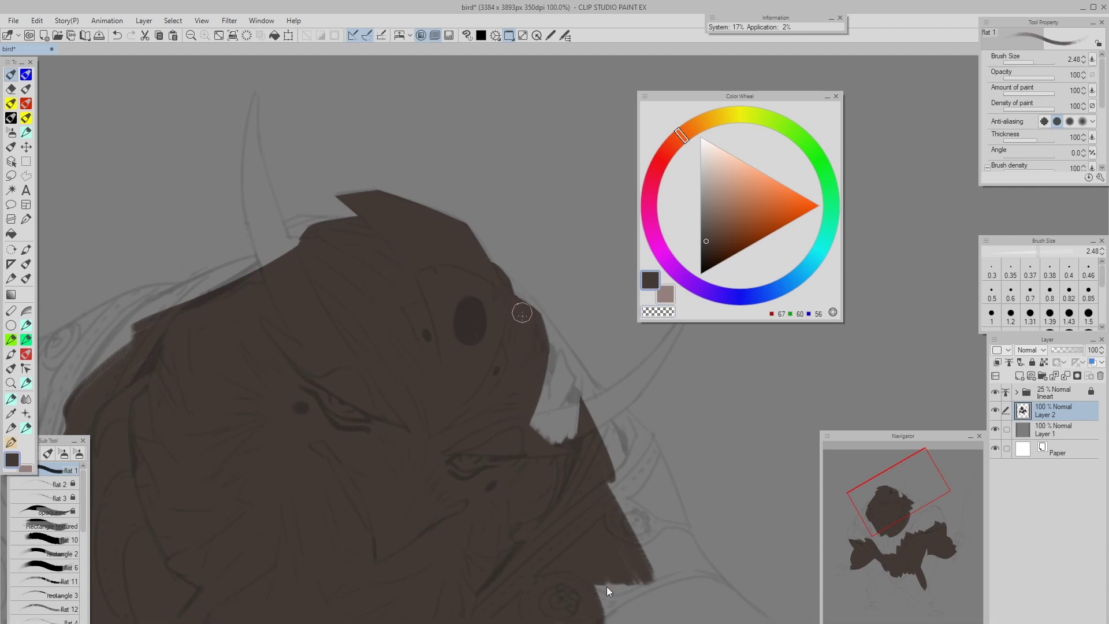
pyautogui.moveTo(576, 315)
pyautogui.mouseDown()
pyautogui.moveTo(543, 417)
pyautogui.moveTo(527, 415)
pyautogui.mouseUp()
pyautogui.hotkey('ctrl', 'z')
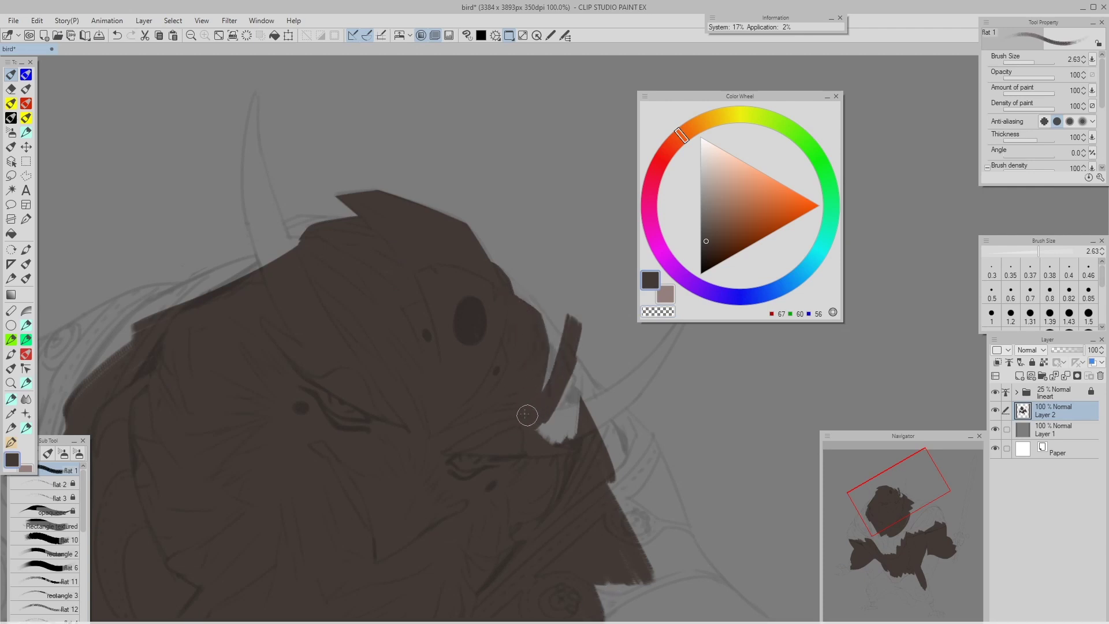
pyautogui.press(']')
pyautogui.hotkey('ctrl', 'z')
pyautogui.moveTo(582, 344); pyautogui.dragTo(538, 425)
pyautogui.moveTo(550, 309)
pyautogui.mouseDown()
pyautogui.moveTo(480, 280)
pyautogui.moveTo(526, 308)
pyautogui.mouseUp()
# Lock Layer 2's transparent pixels and brush a subtle brown variation over the painted body with a very large brush.
pyautogui.scroll(-2, 529, 166)
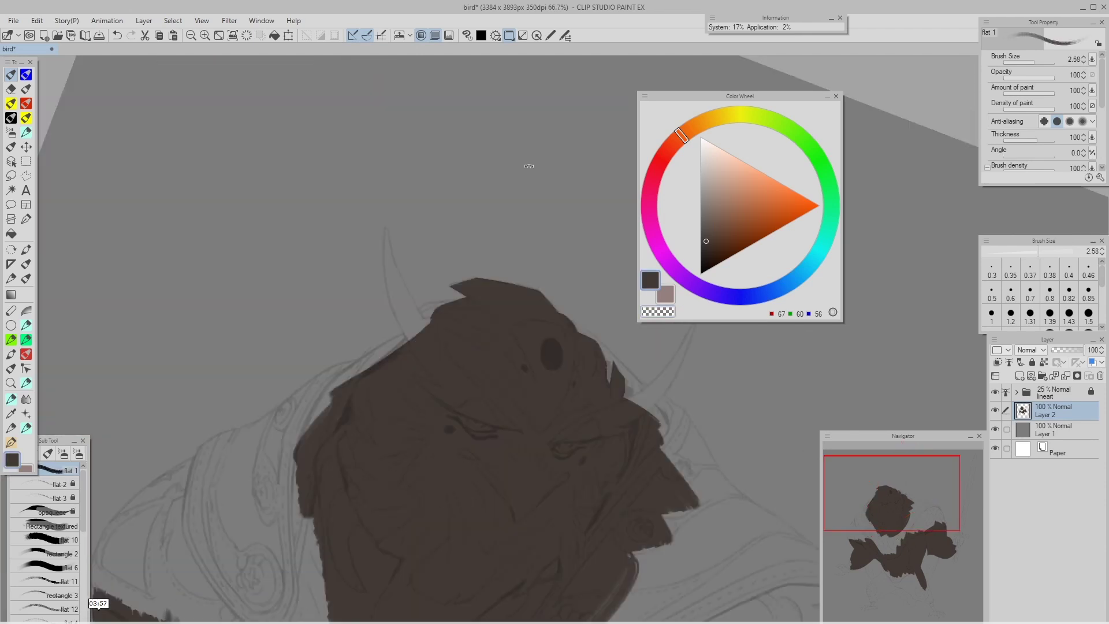
pyautogui.moveTo(529, 166); pyautogui.dragTo(500, 168)
pyautogui.scroll(-2, 500, 288)
pyautogui.press(']')
pyautogui.moveTo(537, 404)
pyautogui.mouseDown()
pyautogui.moveTo(496, 447)
pyautogui.moveTo(455, 416)
pyautogui.mouseUp()
pyautogui.click(1044, 362)
pyautogui.press(']')
pyautogui.press('[')
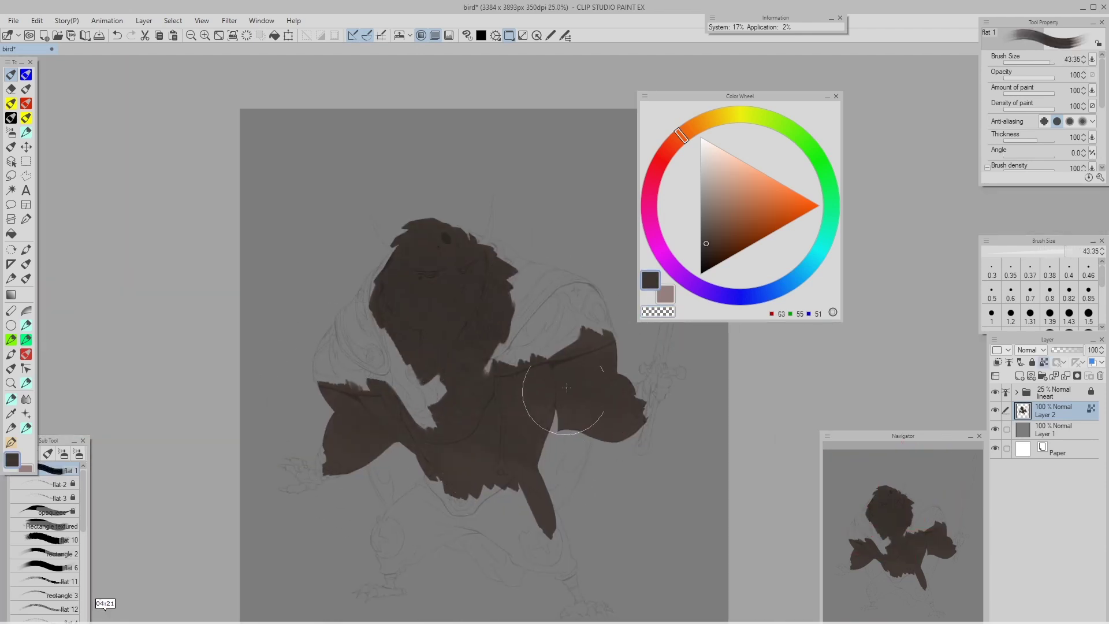
pyautogui.moveTo(562, 396); pyautogui.dragTo(562, 369)
# Rename the painted base layer as skins.
pyautogui.doubleClick(1045, 415)
pyautogui.write('skin')
pyautogui.press('Return')
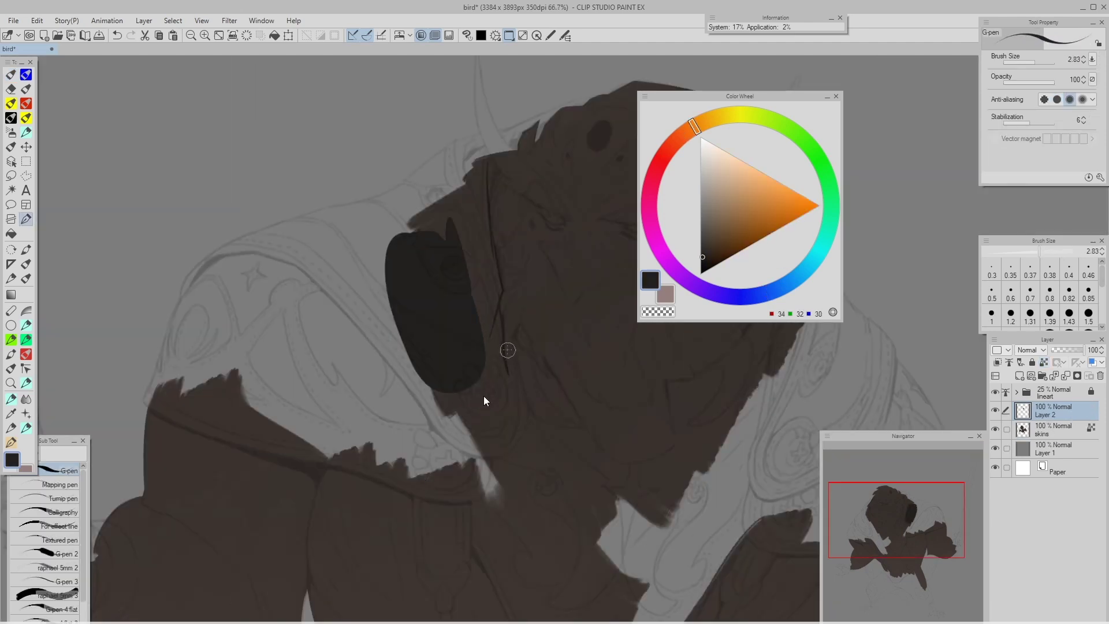
# Draw the curved inner edge of the sword-side shoulder armor with the G-pen in near-black, redoing unsatisfactory strokes.
pyautogui.moveTo(512, 342)
pyautogui.mouseDown()
pyautogui.moveTo(524, 395)
pyautogui.moveTo(520, 381)
pyautogui.moveTo(492, 454)
pyautogui.mouseUp()
pyautogui.hotkey('ctrl', 'z')
pyautogui.moveTo(513, 342); pyautogui.dragTo(519, 430)
pyautogui.hotkey('ctrl', 'z')
pyautogui.moveTo(512, 338)
pyautogui.mouseDown()
pyautogui.moveTo(522, 429)
pyautogui.moveTo(511, 448)
pyautogui.moveTo(456, 448)
pyautogui.moveTo(508, 420)
pyautogui.moveTo(490, 460)
pyautogui.mouseUp()
pyautogui.press('[')
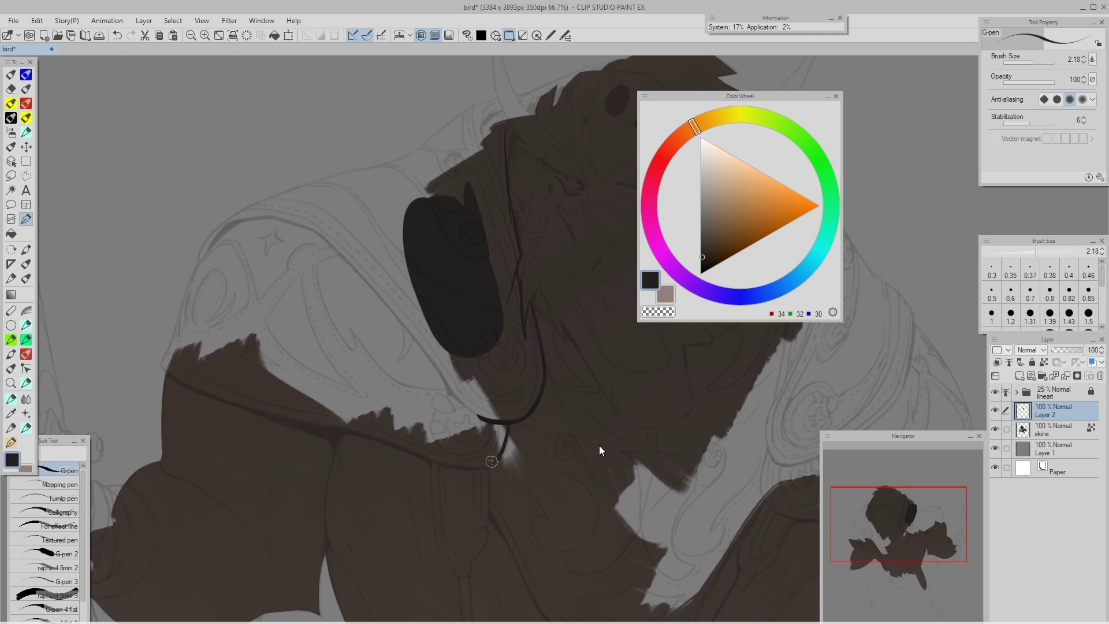
# Redraw the long front edge of the sword-side shoulder armor with a thinner G-pen until it meets the lower curve.
pyautogui.hotkey('ctrl', 'z')
pyautogui.moveTo(508, 421)
pyautogui.mouseDown()
pyautogui.moveTo(489, 462)
pyautogui.moveTo(508, 292)
pyautogui.moveTo(463, 311)
pyautogui.moveTo(456, 182)
pyautogui.mouseUp()
pyautogui.hotkey('ctrl', 'z')
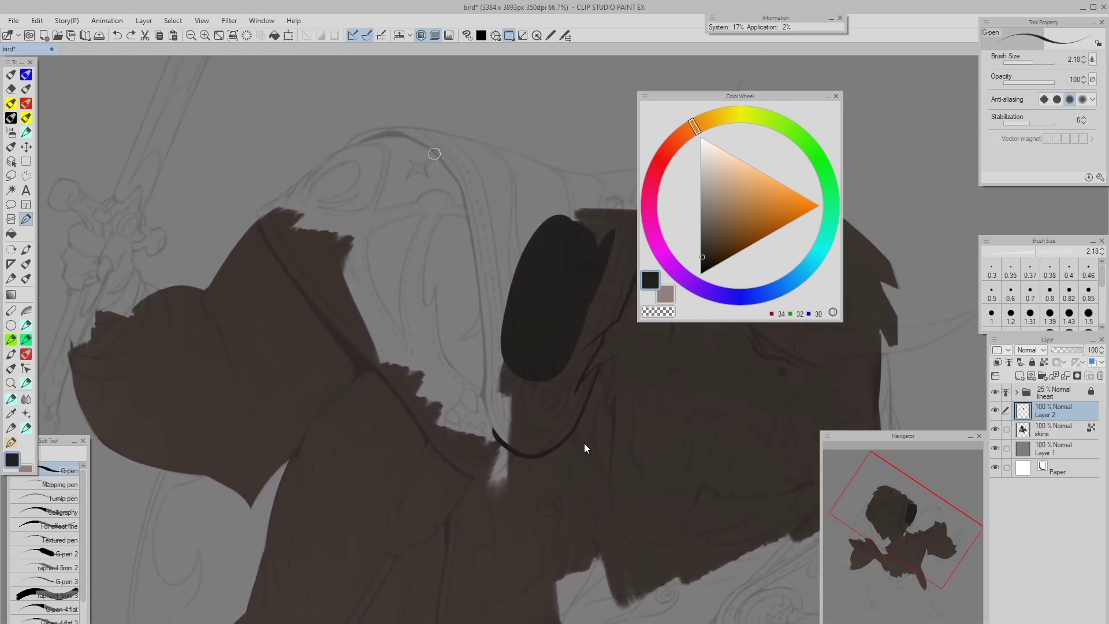
pyautogui.moveTo(460, 185); pyautogui.dragTo(487, 378)
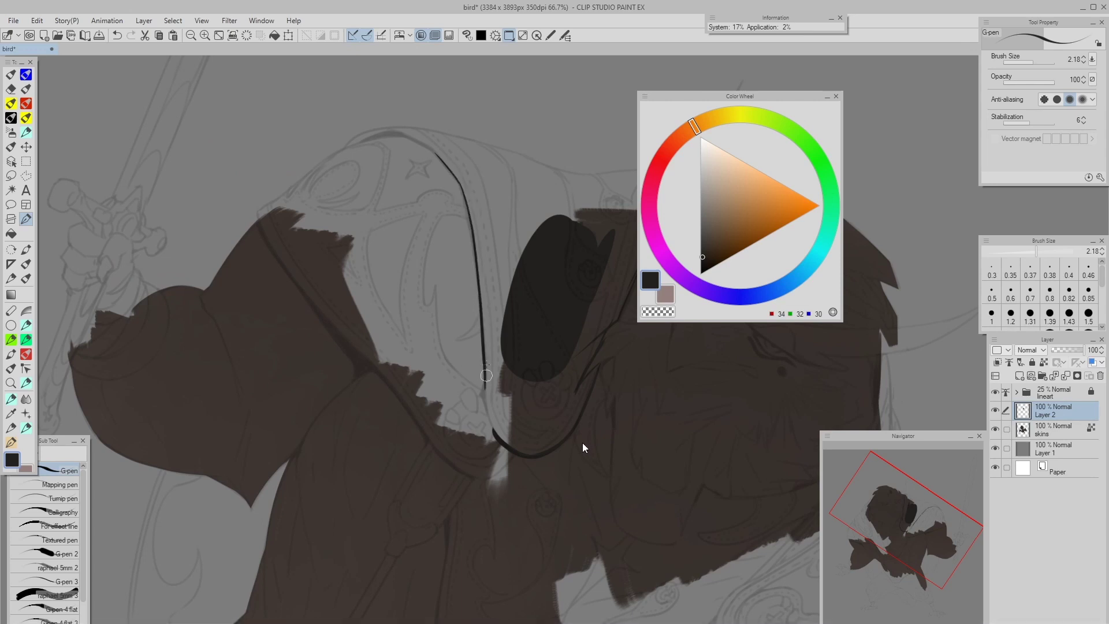
pyautogui.hotkey('ctrl', 'z')
pyautogui.moveTo(460, 185)
pyautogui.mouseDown()
pyautogui.moveTo(490, 398)
pyautogui.moveTo(459, 195)
pyautogui.moveTo(484, 390)
pyautogui.mouseUp()
pyautogui.hotkey('ctrl', 'z')
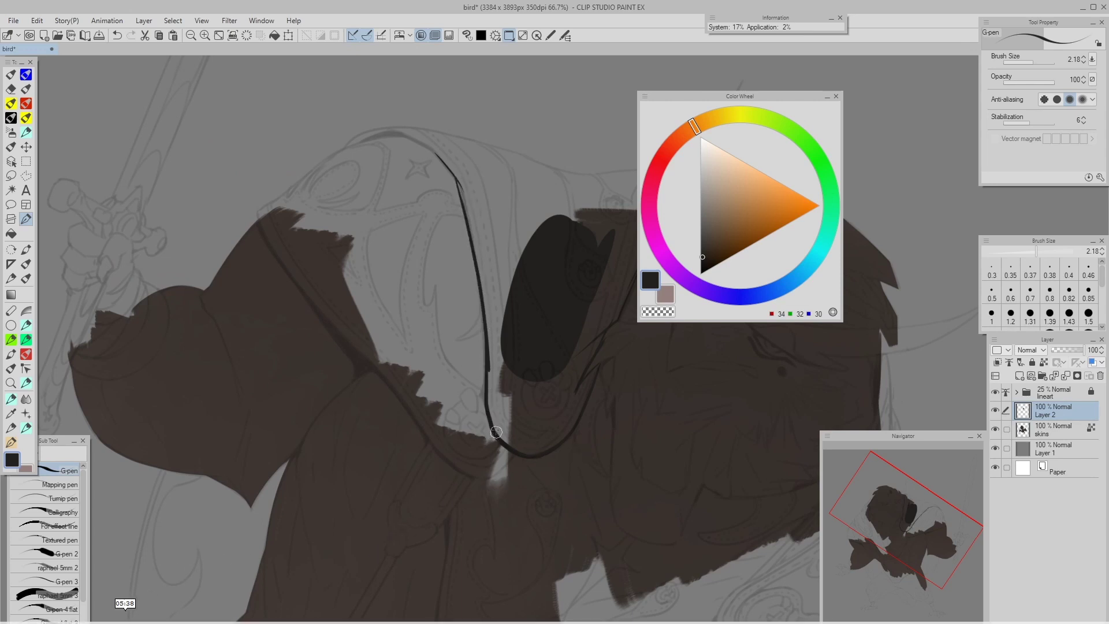
pyautogui.click(125, 622)
pyautogui.moveTo(127, 621); pyautogui.dragTo(128, 621)
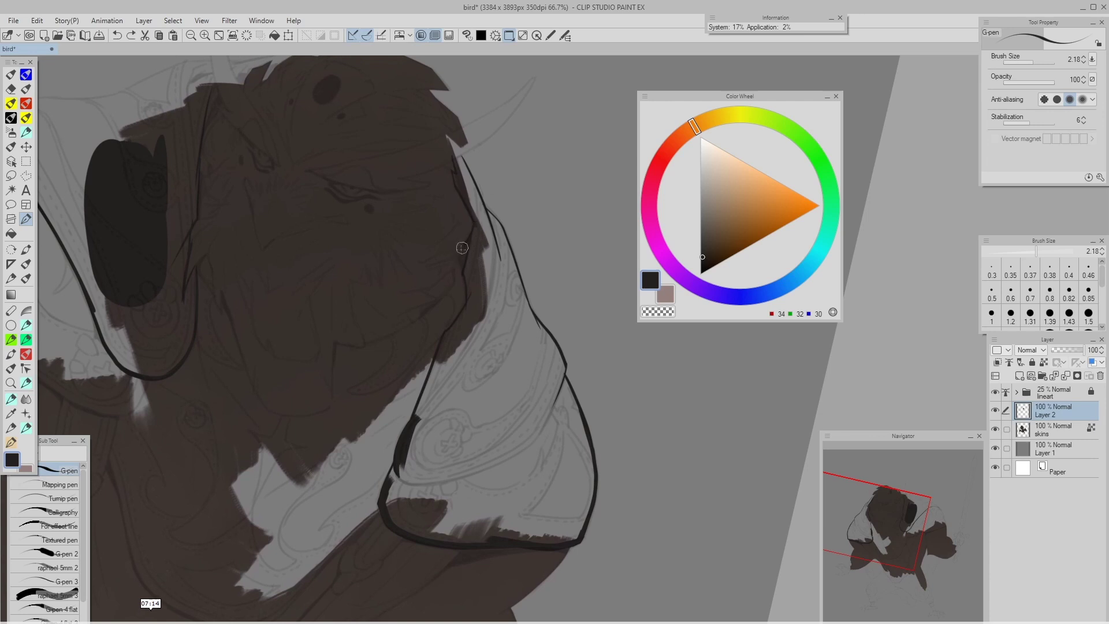
# Redo the inner line beside the face to close the outline of the opposite shoulder armor.
pyautogui.hotkey('ctrl', 'z')
pyautogui.moveTo(468, 219); pyautogui.dragTo(468, 245)
pyautogui.moveTo(465, 193); pyautogui.dragTo(465, 220)
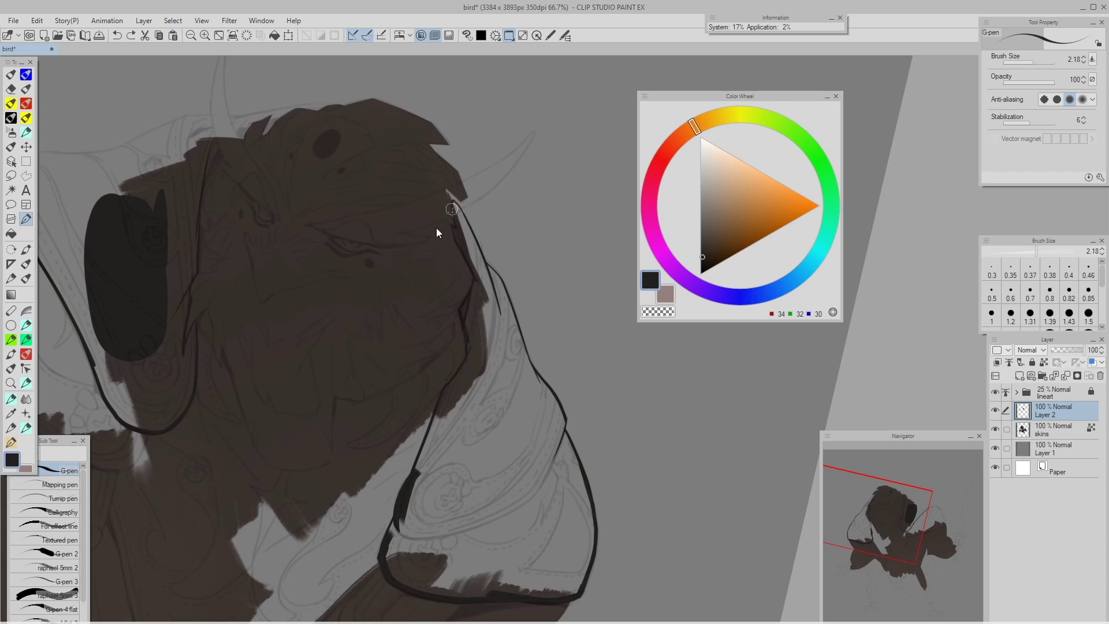
pyautogui.moveTo(452, 209); pyautogui.dragTo(465, 260)
pyautogui.moveTo(462, 312); pyautogui.dragTo(474, 214)
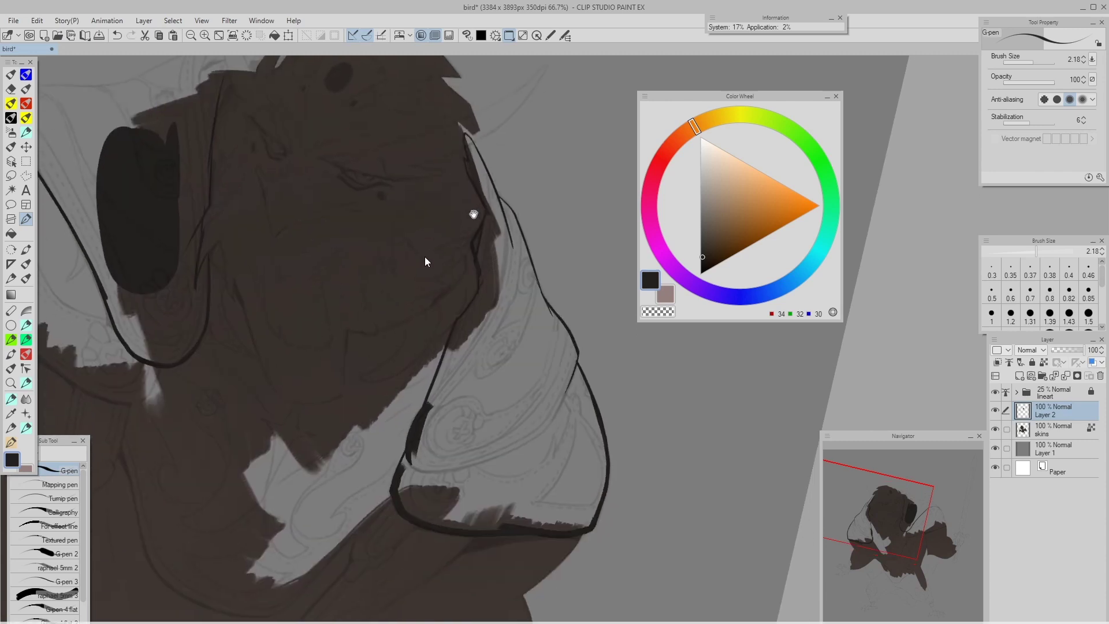
# Fill the closed shoulder armor outline with near-black and enlarge the G-pen to check for leftover gaps.
pyautogui.press('g')
pyautogui.click(501, 260)
pyautogui.press(']')
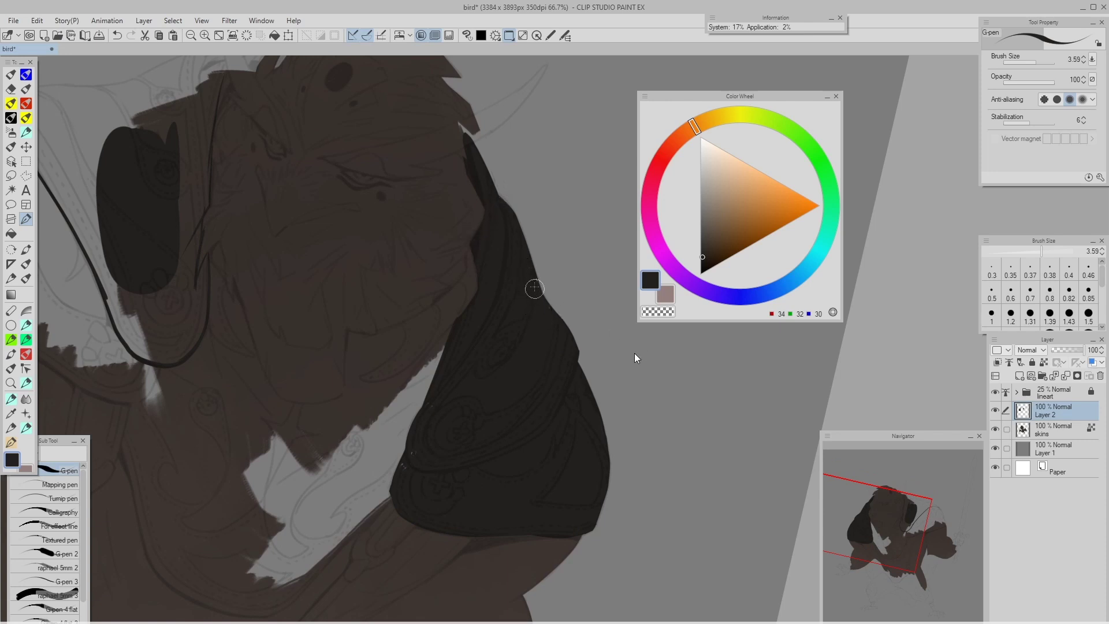
pyautogui.press(']')
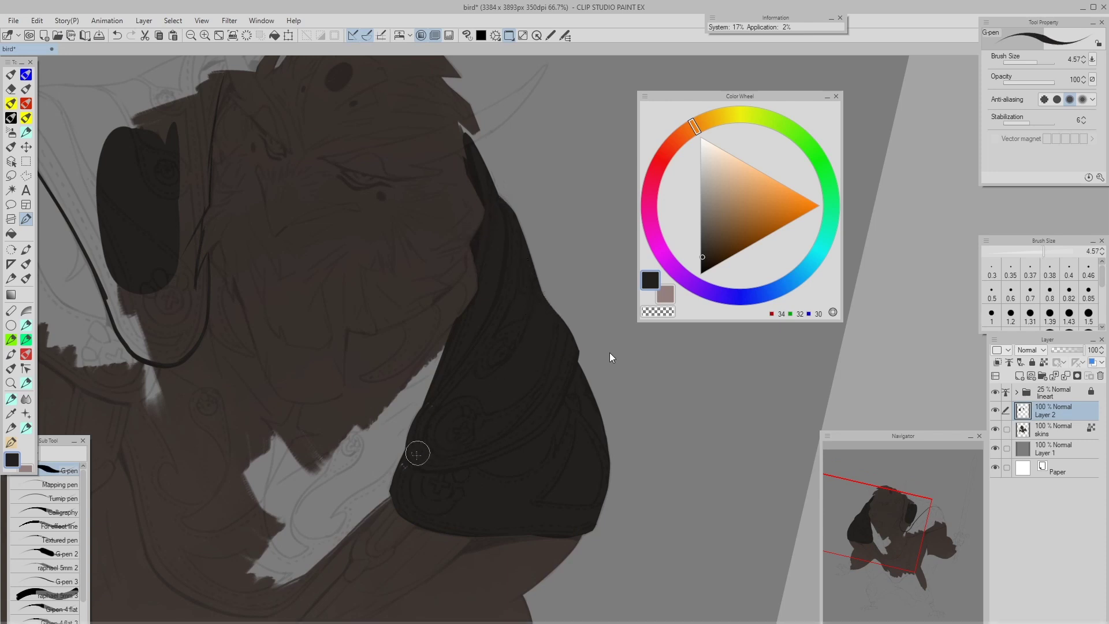
pyautogui.scroll(-2, 598, 496)
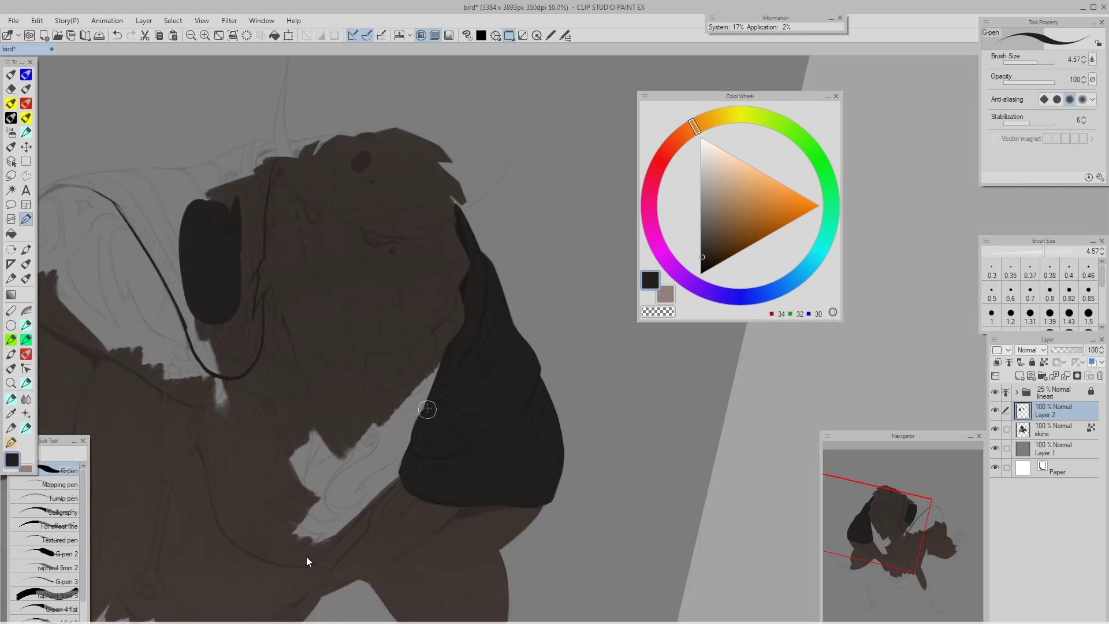
# Outline the upper and outer edge of the sword-side shoulder armor with the G-pen at size 2.63, redoing misplaced strokes.
pyautogui.scroll(1, 249, 570)
pyautogui.press('[')
pyautogui.press('[')
pyautogui.press('[')
pyautogui.press('[')
pyautogui.press('[')
pyautogui.press('[')
pyautogui.press('[')
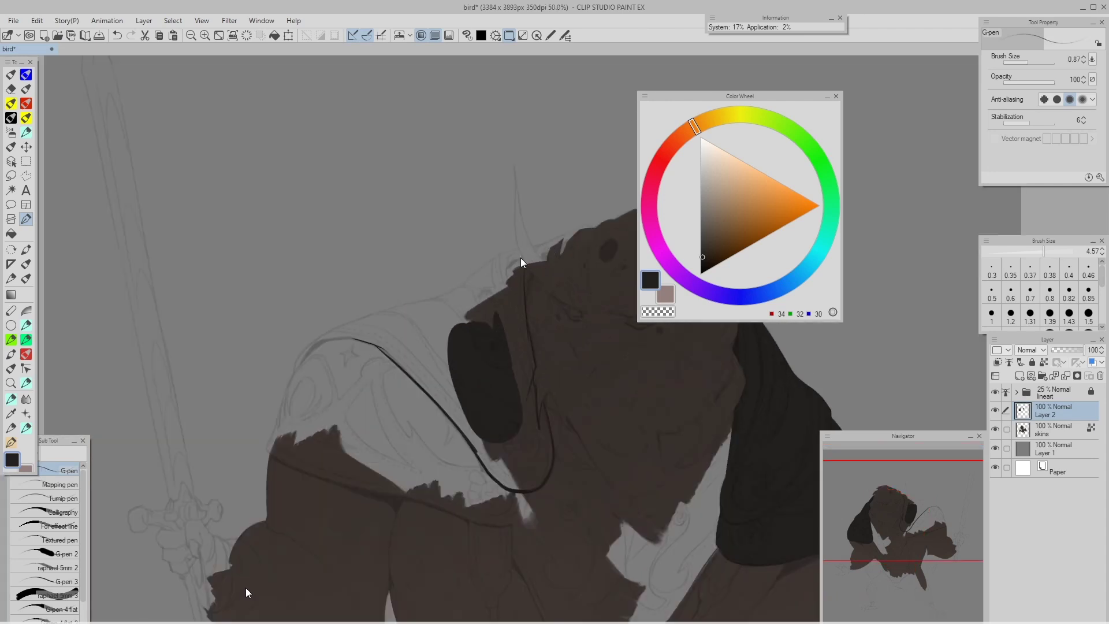
pyautogui.moveTo(495, 258)
pyautogui.mouseDown()
pyautogui.moveTo(428, 255)
pyautogui.moveTo(421, 283)
pyautogui.mouseUp()
pyautogui.moveTo(421, 283)
pyautogui.mouseDown()
pyautogui.moveTo(458, 253)
pyautogui.moveTo(484, 312)
pyautogui.mouseUp()
pyautogui.press(']')
pyautogui.press(']')
pyautogui.press(']')
pyautogui.press(']')
pyautogui.press(']')
pyautogui.hotkey('ctrl', 'z')
pyautogui.moveTo(500, 273); pyautogui.dragTo(386, 430)
pyautogui.hotkey('ctrl', 'z')
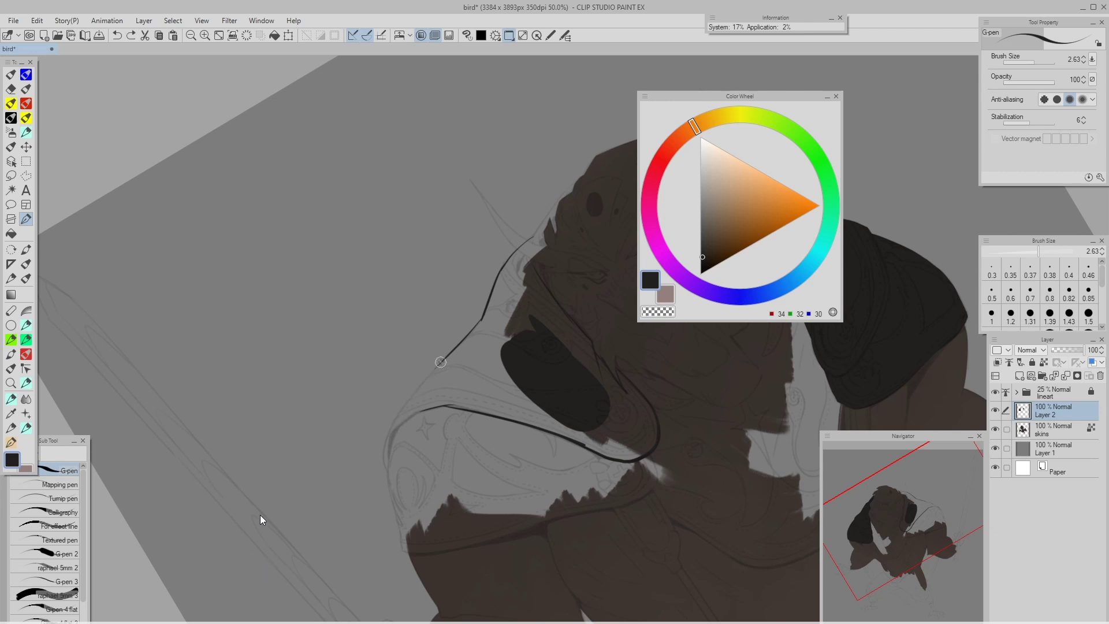
pyautogui.moveTo(444, 361); pyautogui.dragTo(386, 442)
pyautogui.moveTo(416, 399); pyautogui.dragTo(452, 350)
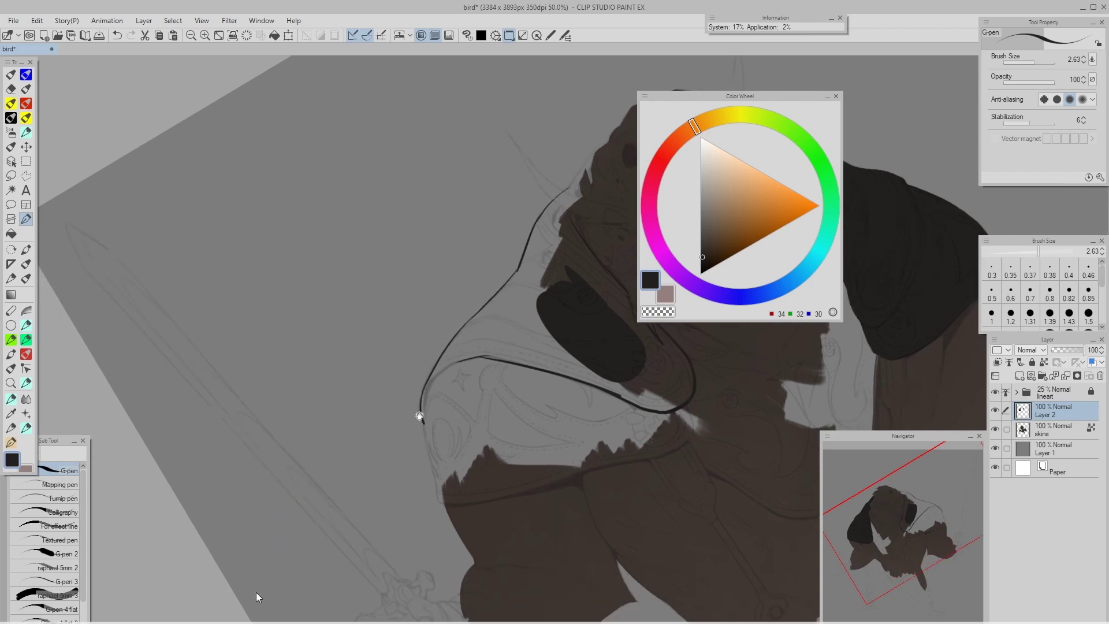
# Draw the lower outer edge and bottom edge of the sword-side shoulder armor with the G-pen at size 2.63, closing its outline.
pyautogui.moveTo(420, 416)
pyautogui.mouseDown()
pyautogui.moveTo(433, 347)
pyautogui.moveTo(453, 411)
pyautogui.mouseUp()
pyautogui.moveTo(433, 338); pyautogui.dragTo(449, 425)
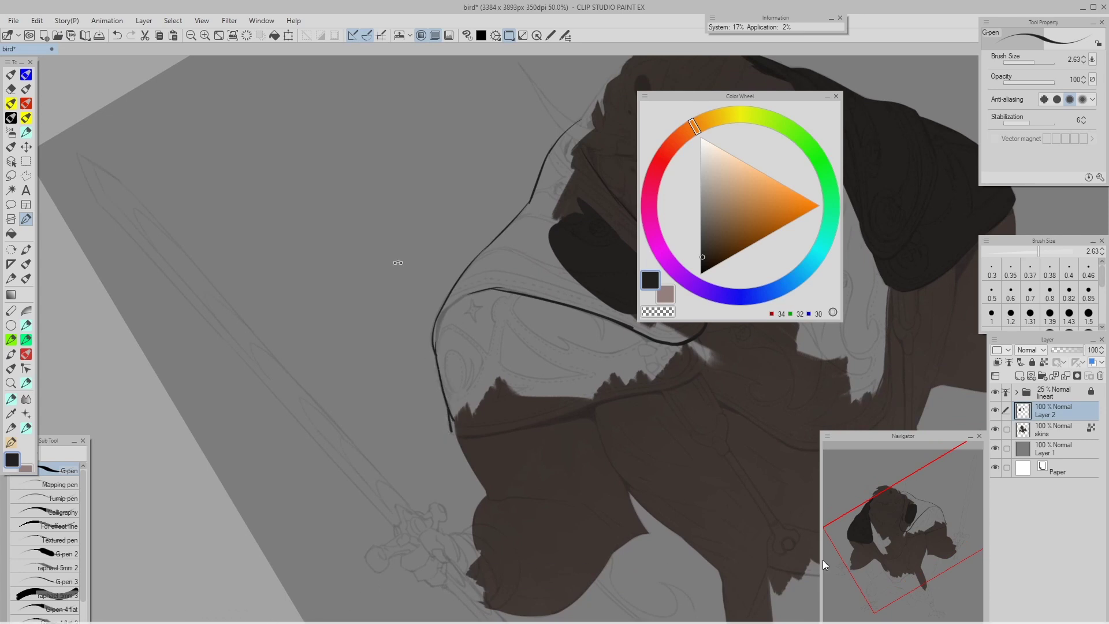
pyautogui.moveTo(396, 258); pyautogui.dragTo(518, 233)
pyautogui.scroll(-1, 518, 234)
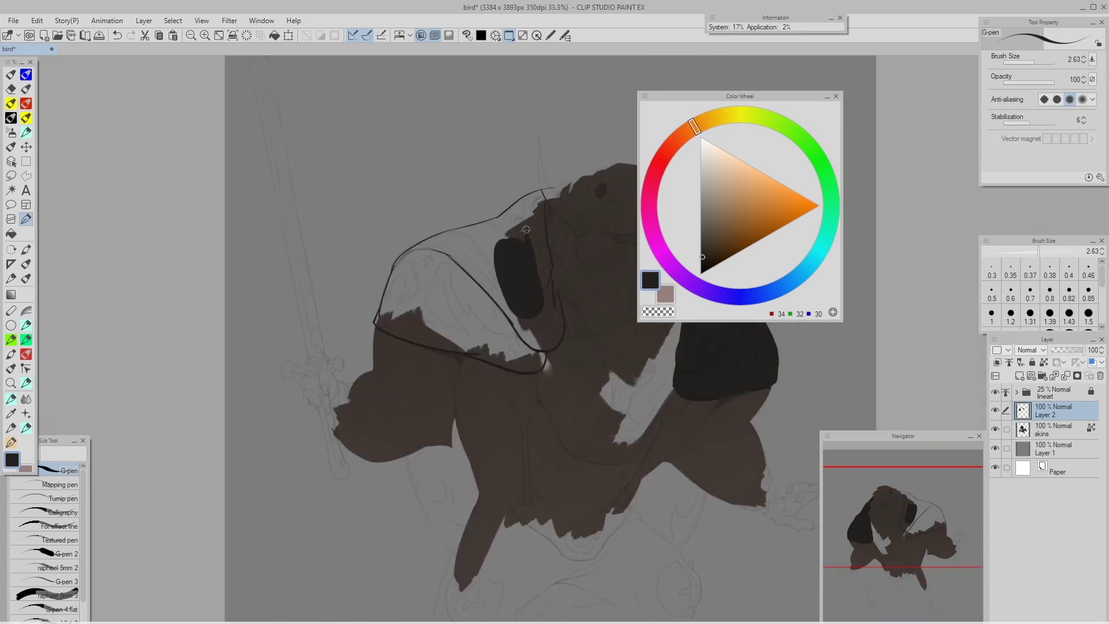
# Fill the closed sword-side shoulder armor outline with near-black and enlarge the G-pen to cover leftover gaps.
pyautogui.click(502, 228)
pyautogui.press(']')
pyautogui.press(']')
pyautogui.press(']')
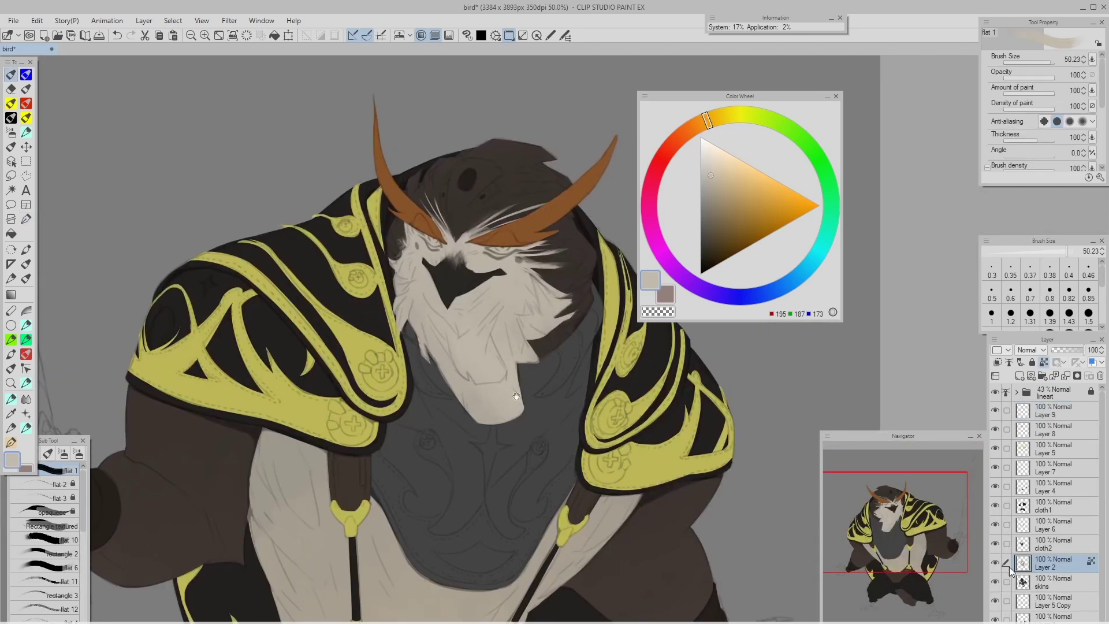
# Brush soft beige tones over the beard and belly feathers on Layer 2 with the flat 1 brush at size 50.23.
pyautogui.moveTo(515, 397); pyautogui.dragTo(497, 305)
pyautogui.moveTo(287, 426); pyautogui.dragTo(293, 416)
pyautogui.scroll(-1, 354, 384)
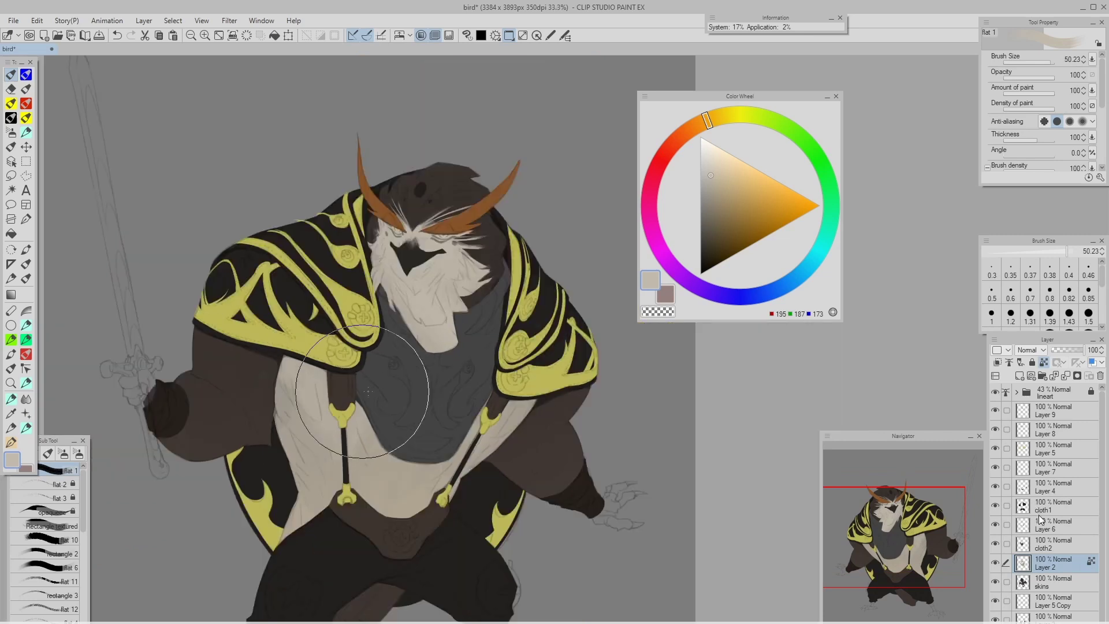
pyautogui.moveTo(354, 386); pyautogui.dragTo(354, 347)
pyautogui.moveTo(292, 376); pyautogui.dragTo(324, 414)
pyautogui.keyDown('alt'); pyautogui.click(325, 414); pyautogui.keyUp('alt')
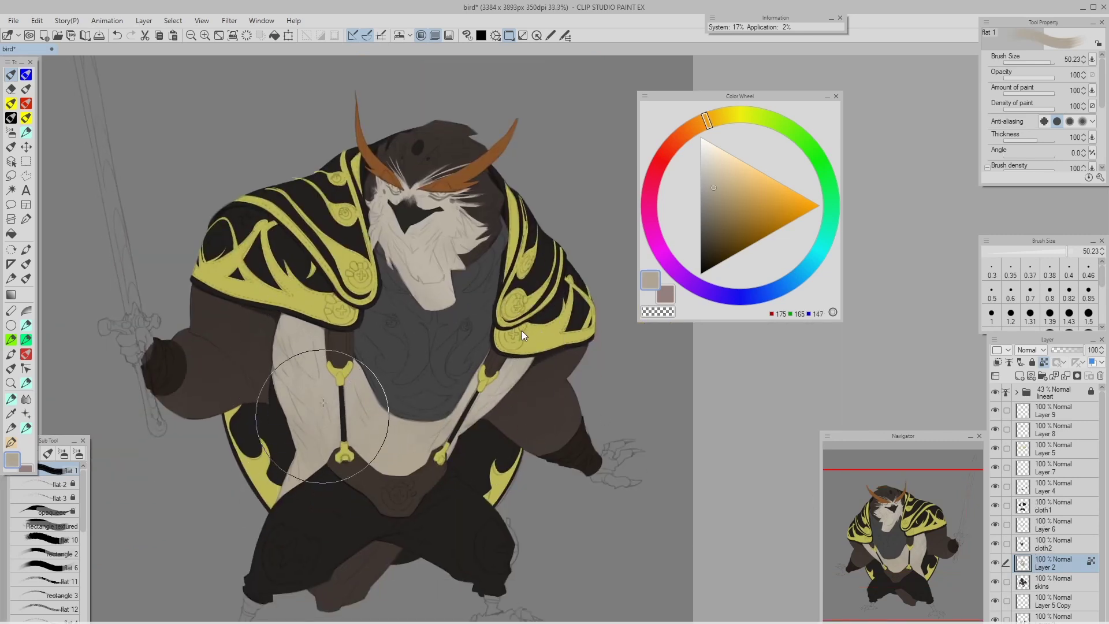
# Brighten the face and beard feathers with lighter cream tones using the flat 1 brush at size 32.85.
pyautogui.keyDown('alt'); pyautogui.click(430, 269); pyautogui.keyUp('alt')
pyautogui.click(713, 169)
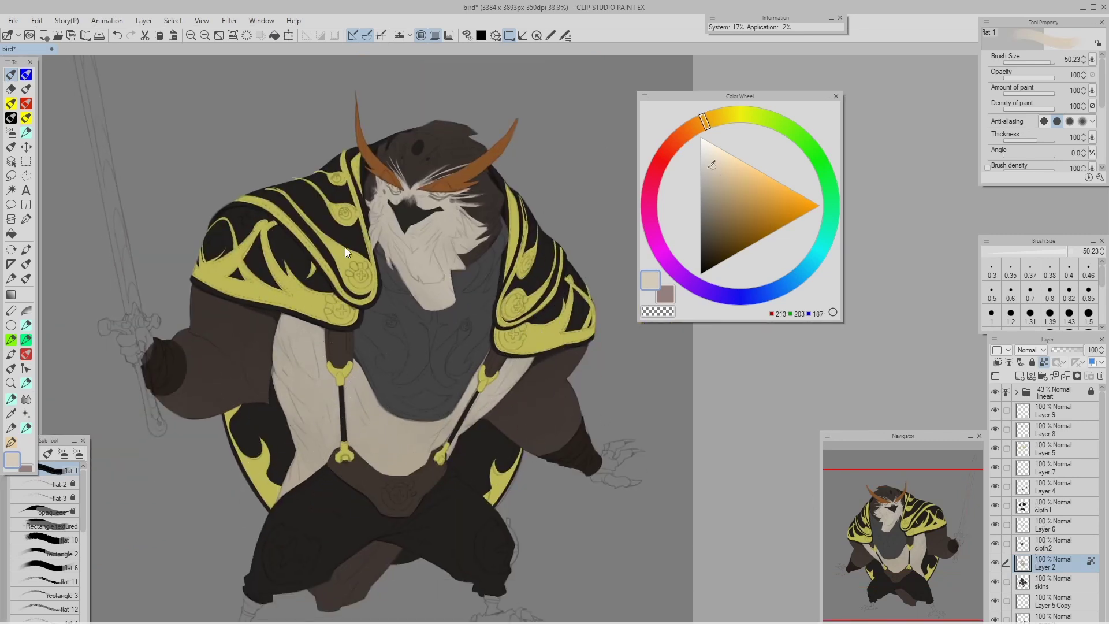
pyautogui.moveTo(416, 208); pyautogui.dragTo(439, 289)
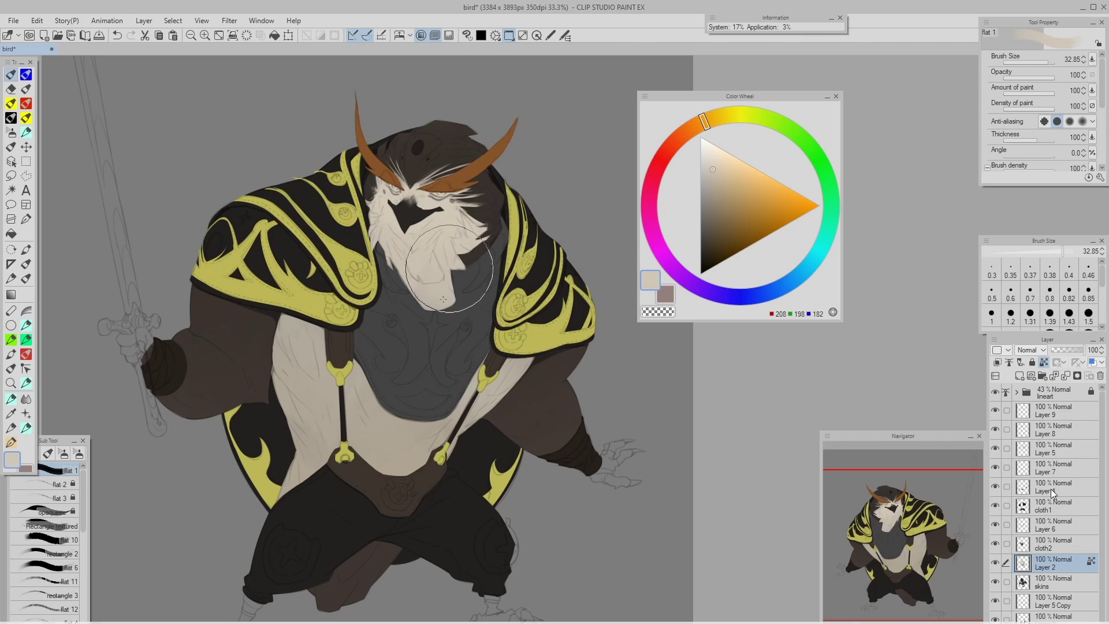
pyautogui.click(714, 156)
pyautogui.moveTo(415, 235)
pyautogui.mouseDown()
pyautogui.moveTo(469, 231)
pyautogui.moveTo(413, 300)
pyautogui.moveTo(436, 257)
pyautogui.moveTo(388, 224)
pyautogui.moveTo(427, 259)
pyautogui.mouseUp()
# Blend the beard and belly feathers with sampled cream and beige tones using the flat 1 brush enlarged to 55.41.
pyautogui.keyDown('alt'); pyautogui.click(432, 254); pyautogui.keyUp('alt')
pyautogui.keyDown('alt'); pyautogui.click(433, 291); pyautogui.keyUp('alt')
pyautogui.press(']')
pyautogui.press(']')
pyautogui.press(']')
pyautogui.press(']')
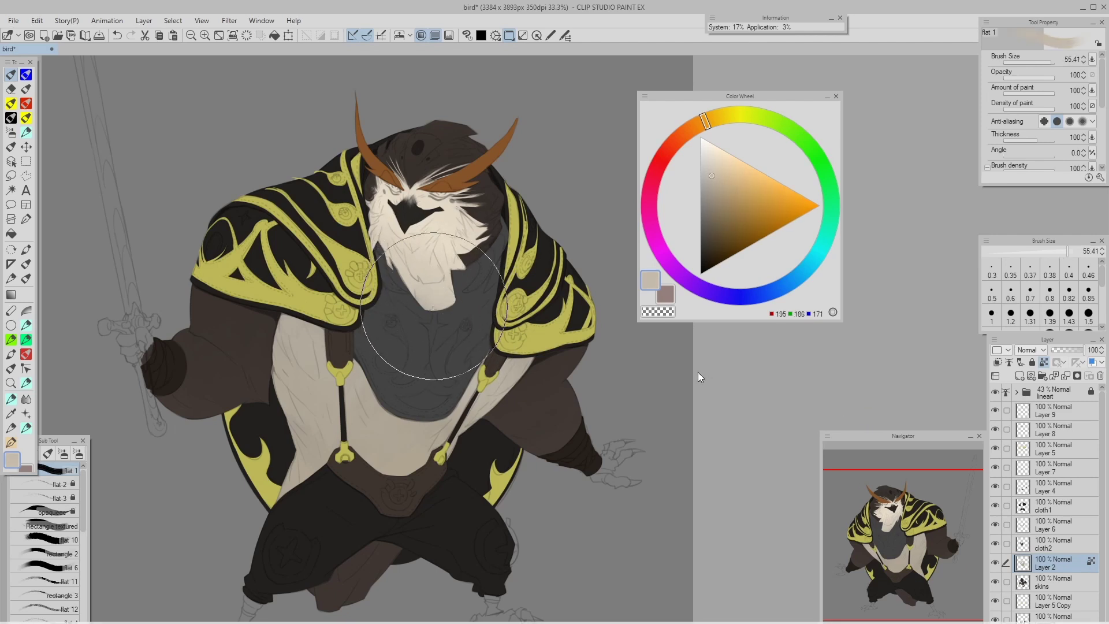
pyautogui.keyDown('alt'); pyautogui.click(422, 265); pyautogui.keyUp('alt')
pyautogui.keyDown('alt'); pyautogui.click(431, 234); pyautogui.keyUp('alt')
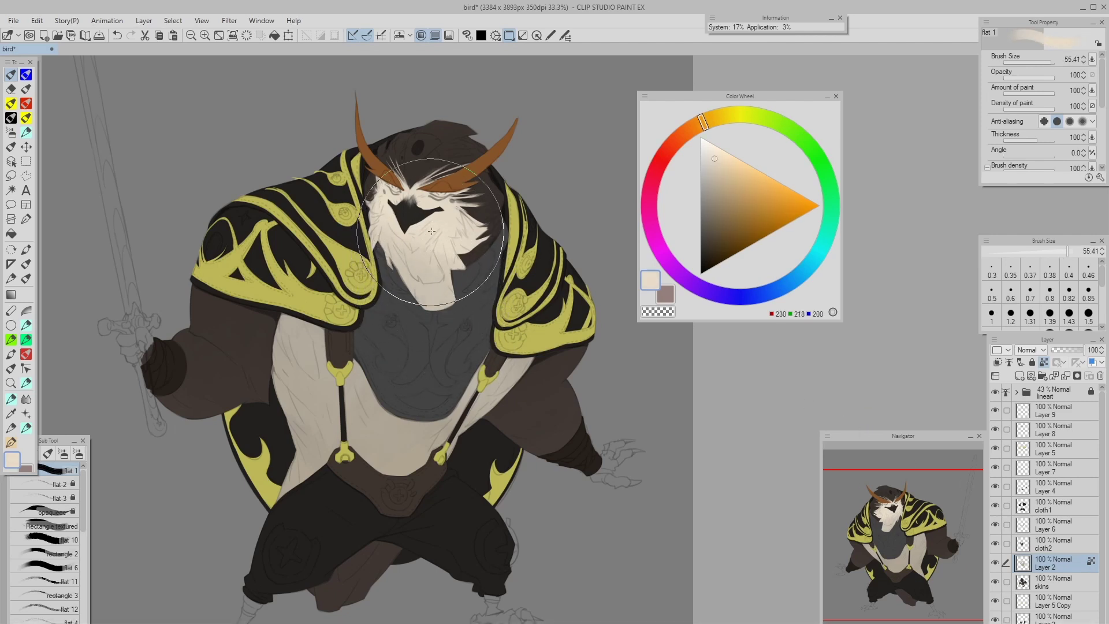
pyautogui.moveTo(314, 332)
pyautogui.mouseDown()
pyautogui.moveTo(340, 363)
pyautogui.moveTo(414, 387)
pyautogui.moveTo(468, 347)
pyautogui.moveTo(461, 434)
pyautogui.moveTo(328, 371)
pyautogui.moveTo(305, 335)
pyautogui.moveTo(310, 365)
pyautogui.moveTo(361, 303)
pyautogui.moveTo(403, 412)
pyautogui.mouseUp()
pyautogui.keyDown('alt'); pyautogui.click(310, 365); pyautogui.keyUp('alt')
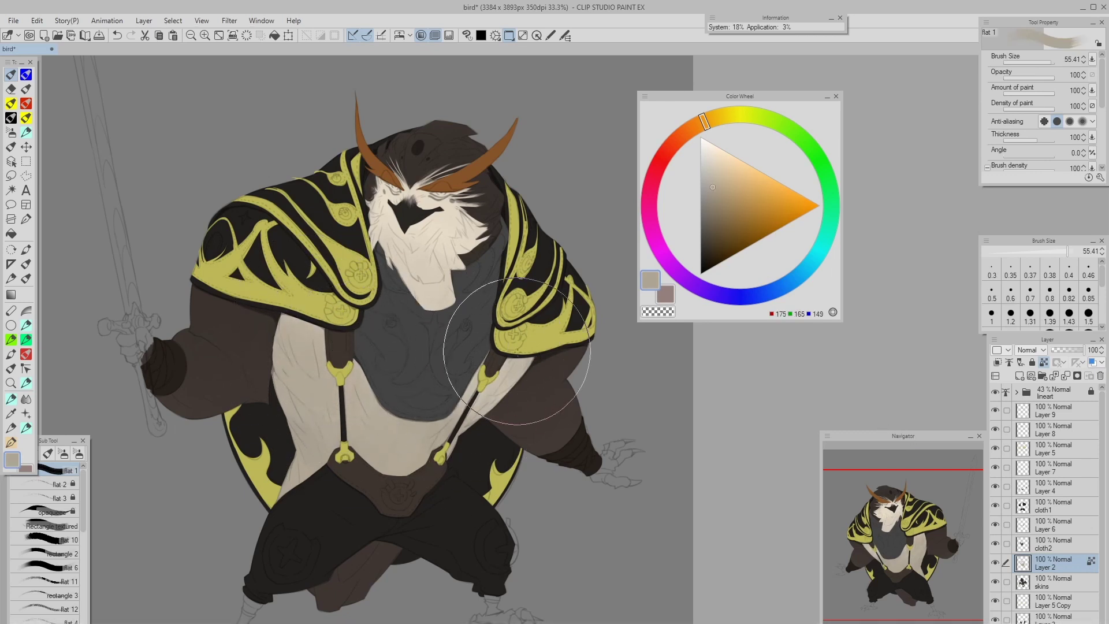
# Mirror the canvas view and sharpen the corner of the beak in near-black on Layer 9 with the flat 1 brush at size 0.92.
pyautogui.scroll(-3, 458, 362)
pyautogui.press('h')
pyautogui.scroll(-2, 479, 230)
pyautogui.moveTo(435, 265); pyautogui.dragTo(359, 339)
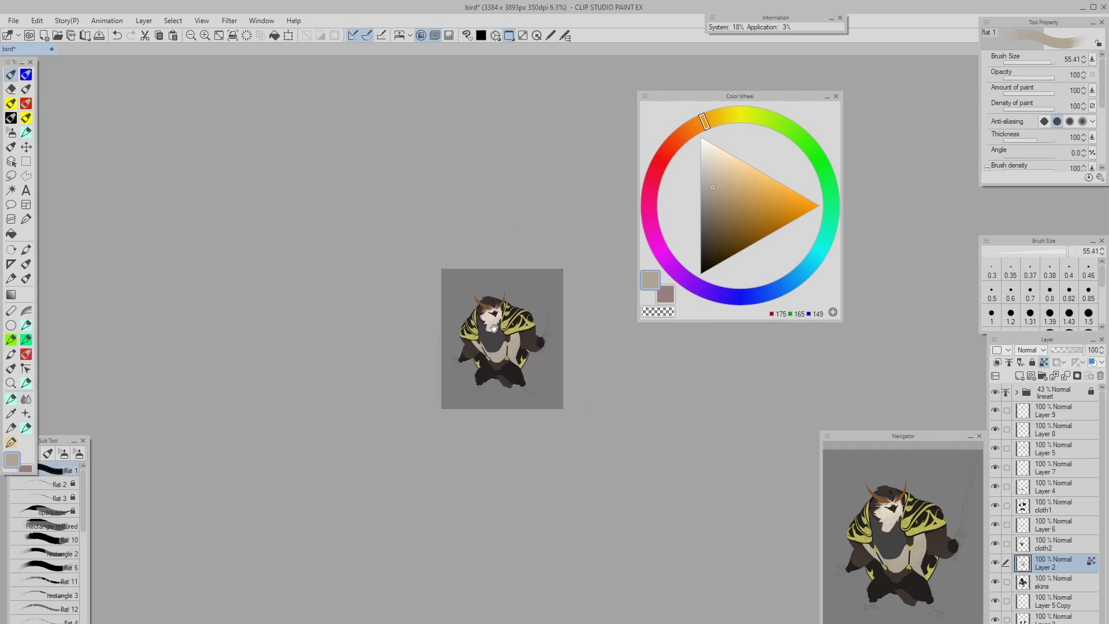
pyautogui.scroll(6, 474, 292)
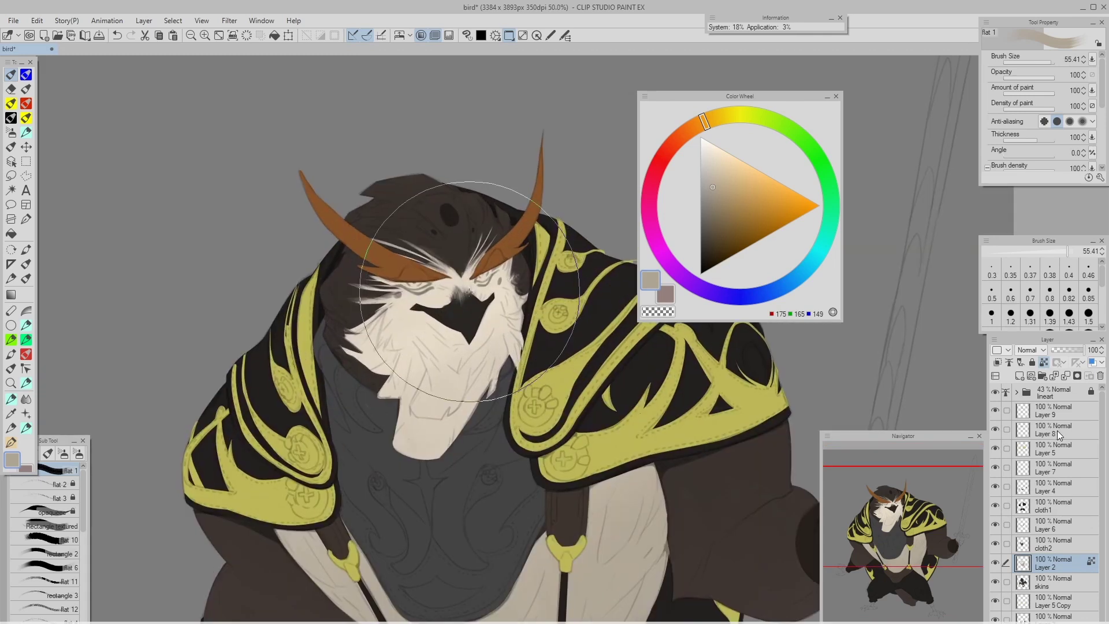
pyautogui.keyDown('alt'); pyautogui.click(454, 308); pyautogui.keyUp('alt')
pyautogui.moveTo(439, 305); pyautogui.dragTo(437, 305)
pyautogui.press('c')
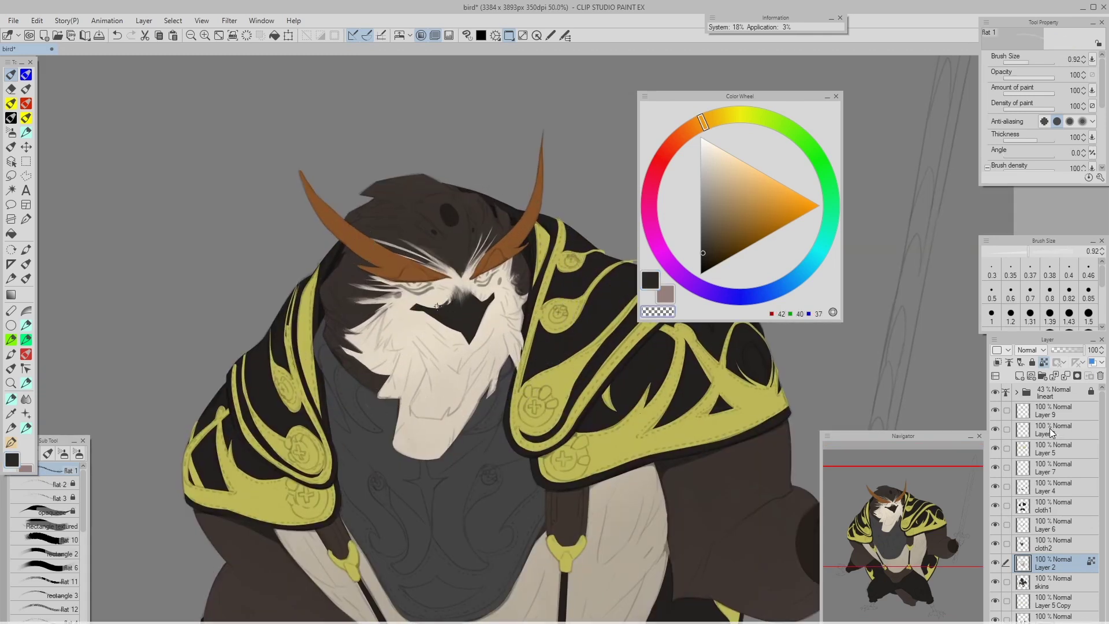
pyautogui.keyDown('ctrl'); pyautogui.keyDown('shift'); pyautogui.click(448, 311); pyautogui.keyUp('shift'); pyautogui.keyUp('ctrl')
pyautogui.press('c')
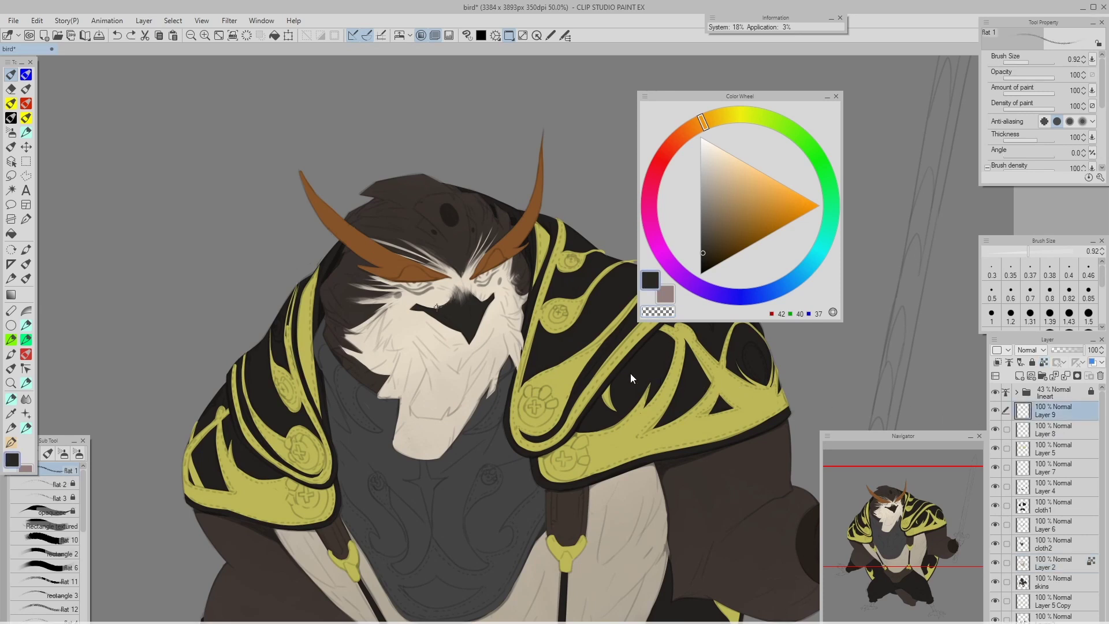
pyautogui.moveTo(439, 306)
pyautogui.mouseDown()
pyautogui.moveTo(454, 302)
pyautogui.moveTo(418, 334)
pyautogui.mouseUp()
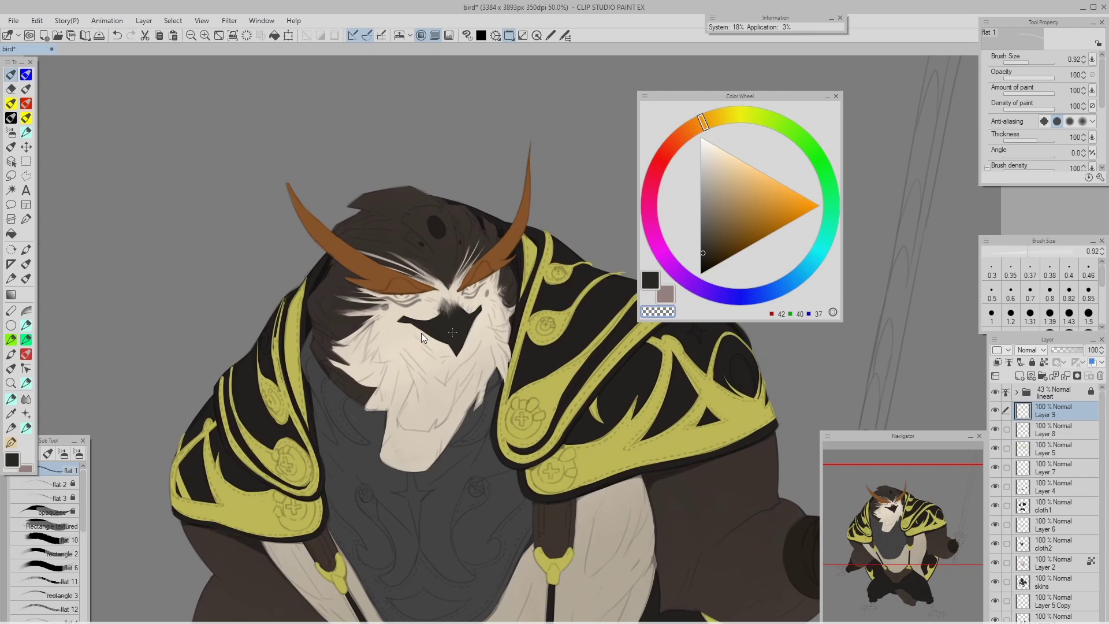
pyautogui.press('e')
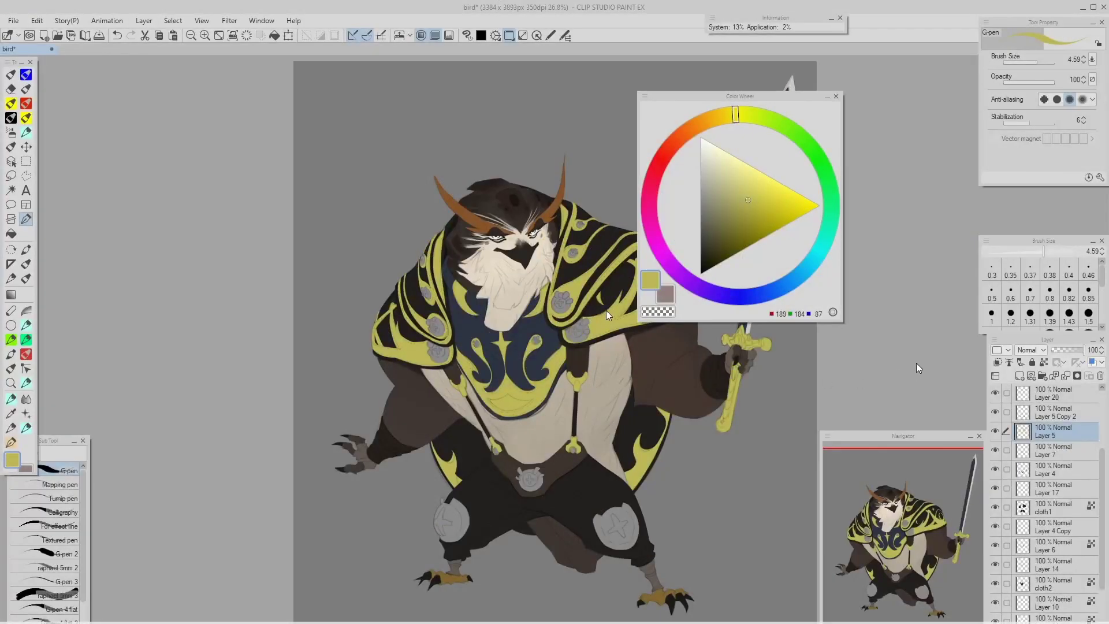
# Add a new layer above the cream feather layer, Layer 2, and clip it to that layer for shadows.
pyautogui.press('F2')
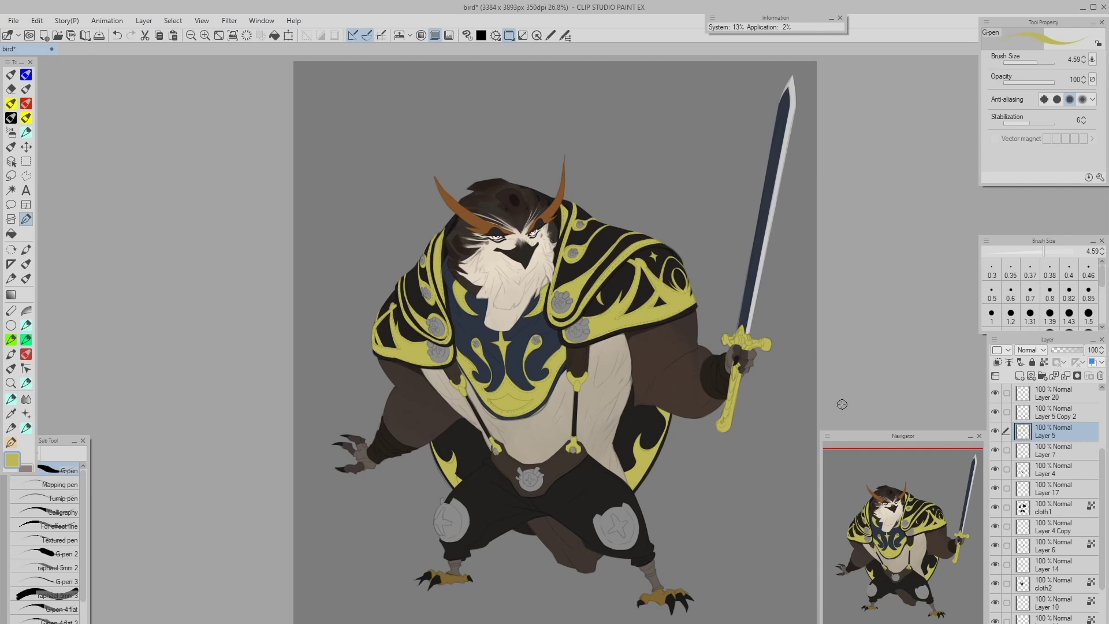
pyautogui.keyDown('ctrl'); pyautogui.keyDown('shift'); pyautogui.click(510, 292); pyautogui.keyUp('shift'); pyautogui.keyUp('ctrl')
pyautogui.press('space')
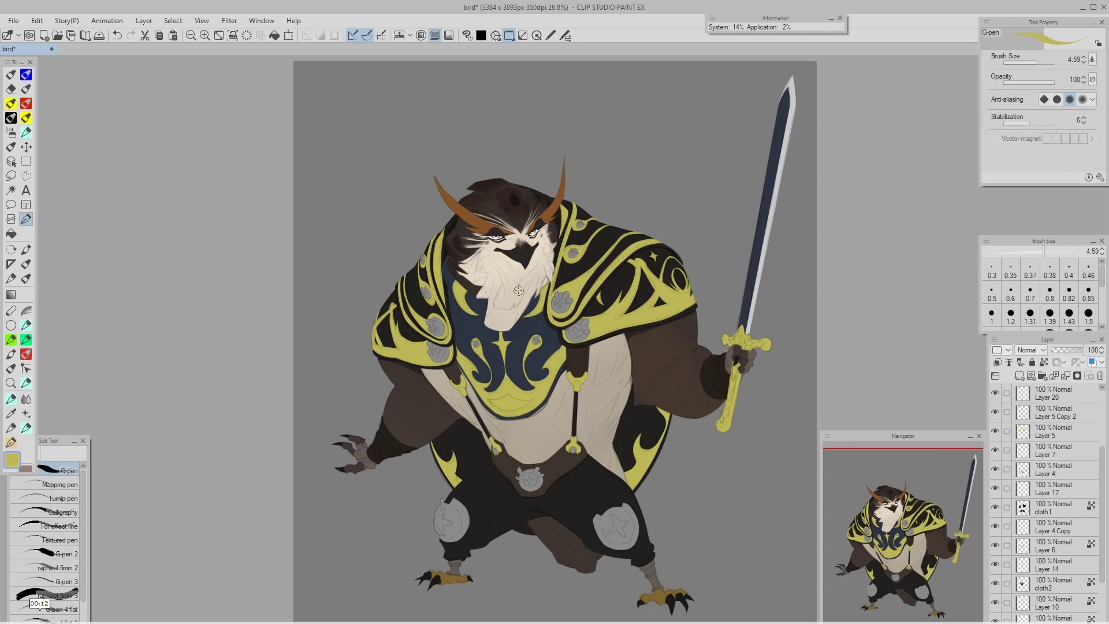
pyautogui.click(37, 621)
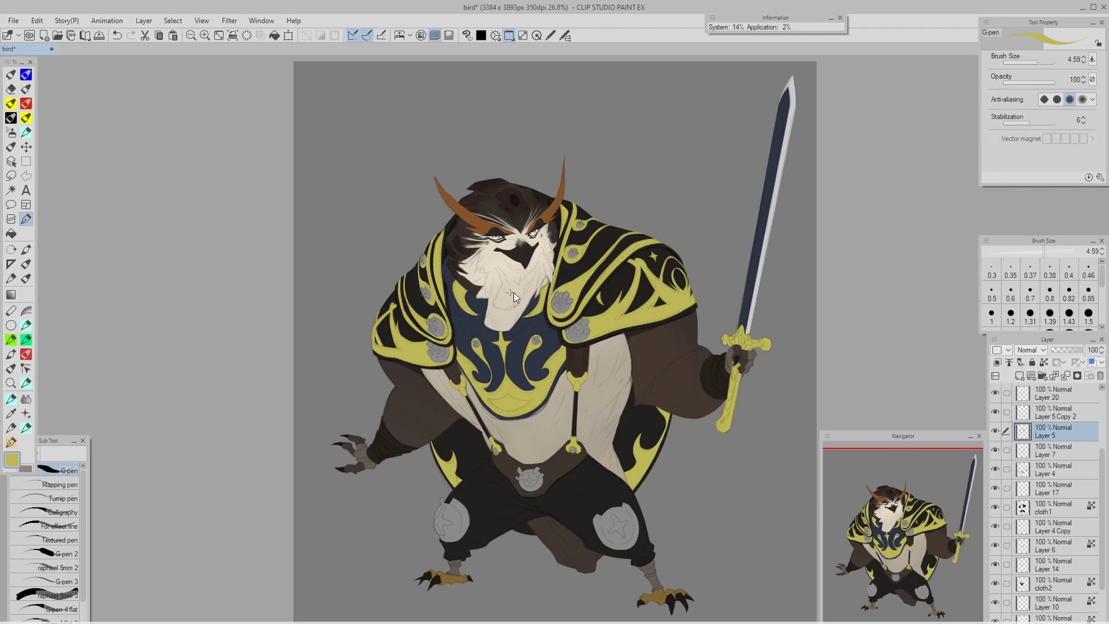
pyautogui.keyDown('ctrl'); pyautogui.keyDown('shift'); pyautogui.click(717, 365); pyautogui.keyUp('shift'); pyautogui.keyUp('ctrl')
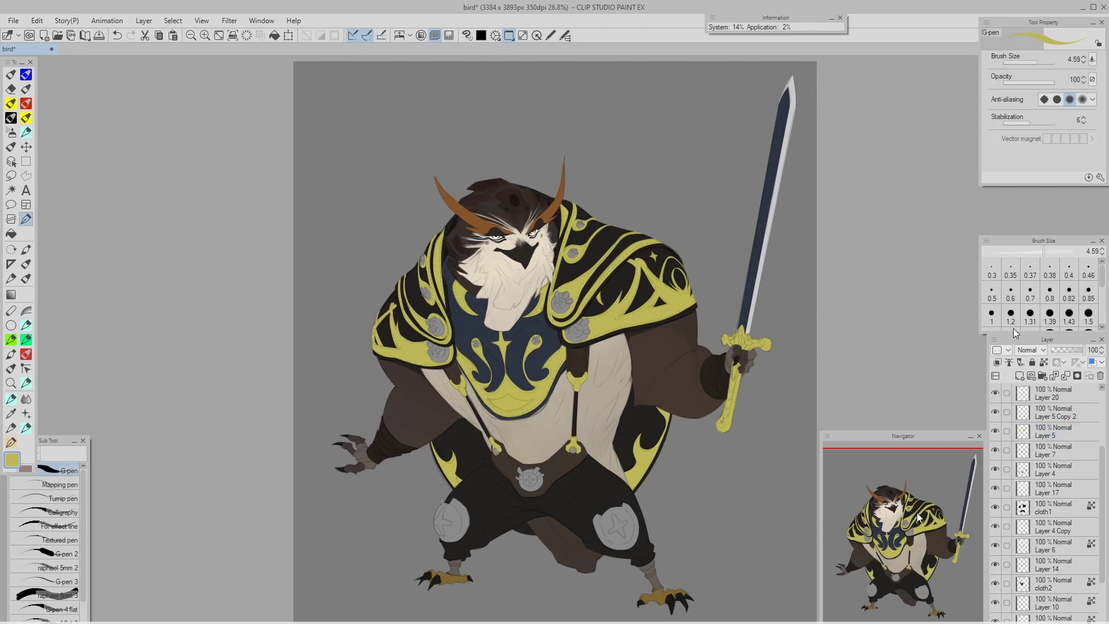
pyautogui.hotkey('ctrl', 'shift', 'n')
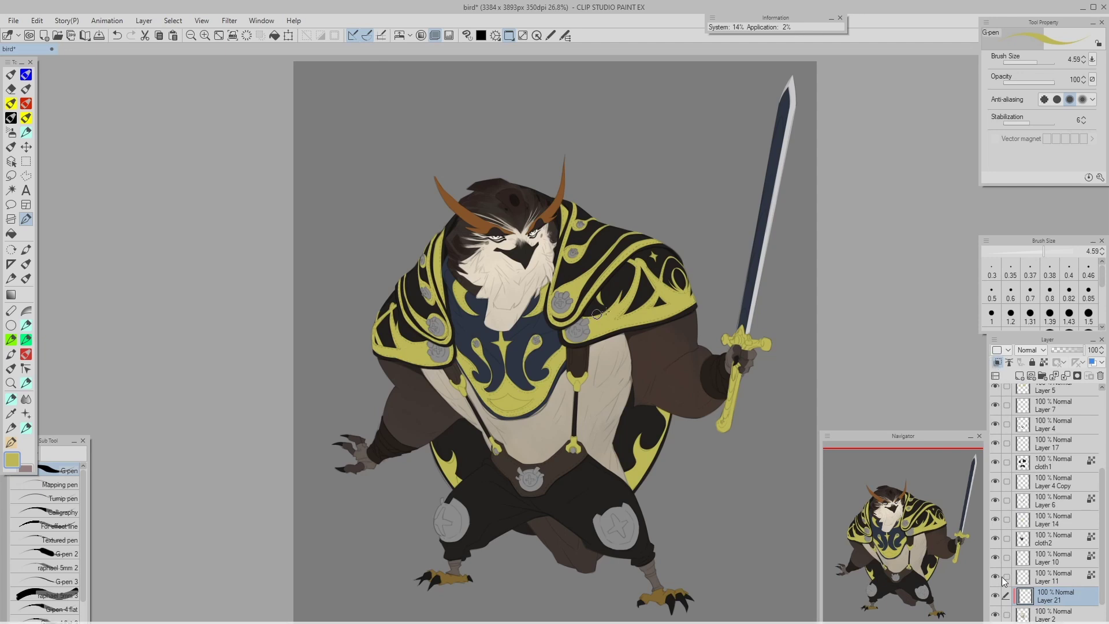
pyautogui.click(995, 361)
# Try a tan (RGB 194, 171, 137) shadow stroke across the beard with the G-pen at size 7.67.
pyautogui.press('c')
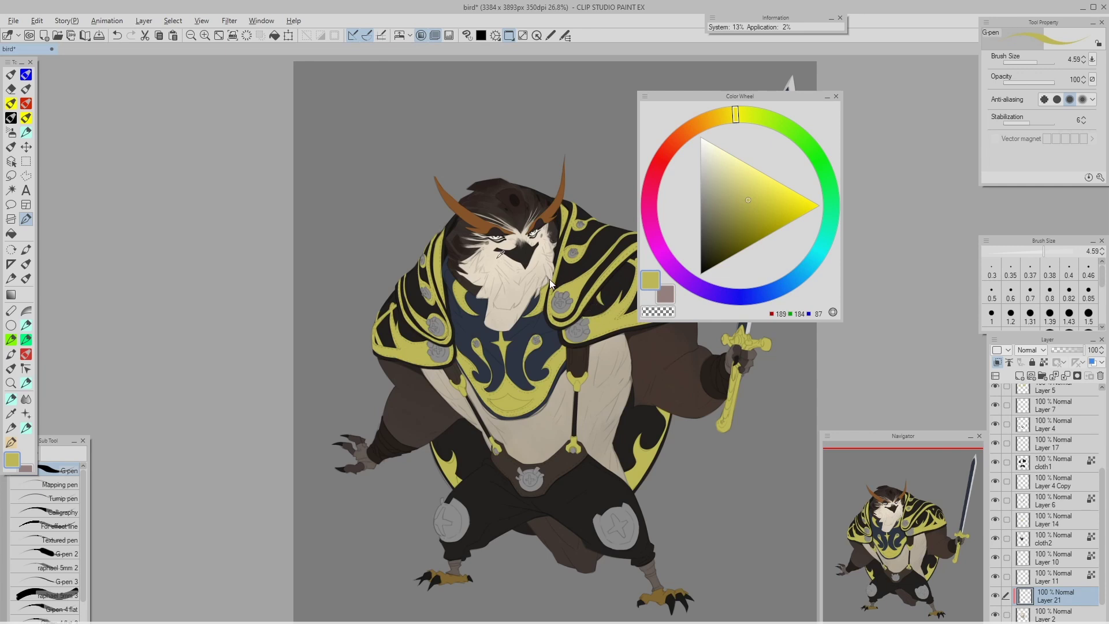
pyautogui.keyDown('alt'); pyautogui.click(498, 257); pyautogui.keyUp('alt')
pyautogui.click(726, 185)
pyautogui.press(']')
pyautogui.moveTo(543, 251); pyautogui.dragTo(513, 283)
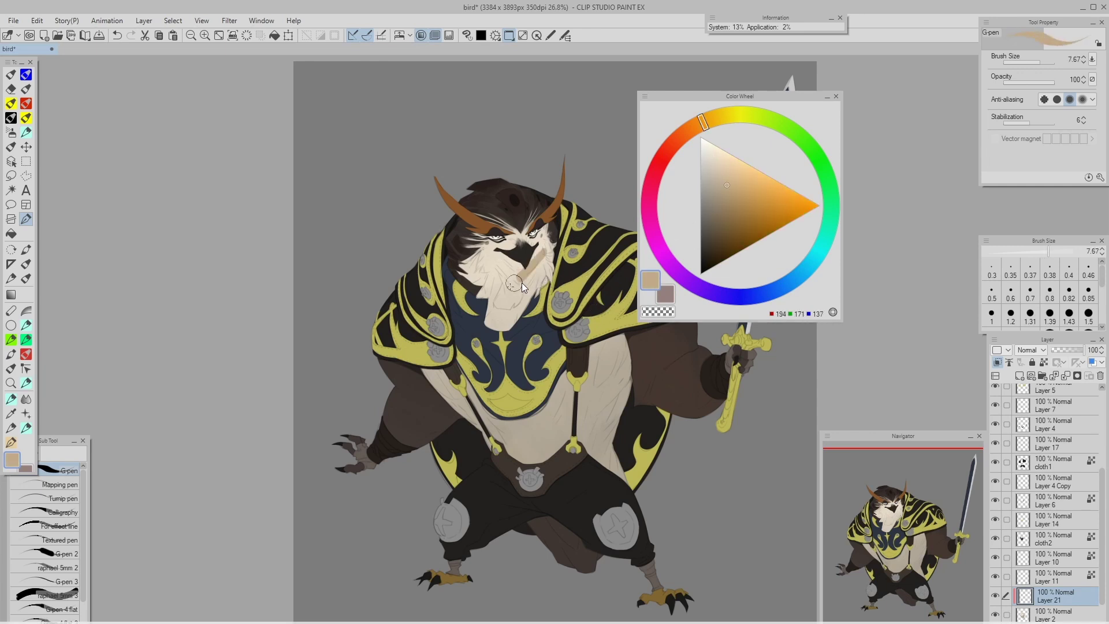
# Draw the shadow edge below the beak and across the beard in greyish brown (RGB 164, 152, 135).
pyautogui.press('b')
pyautogui.keyDown('alt'); pyautogui.click(507, 290); pyautogui.keyUp('alt')
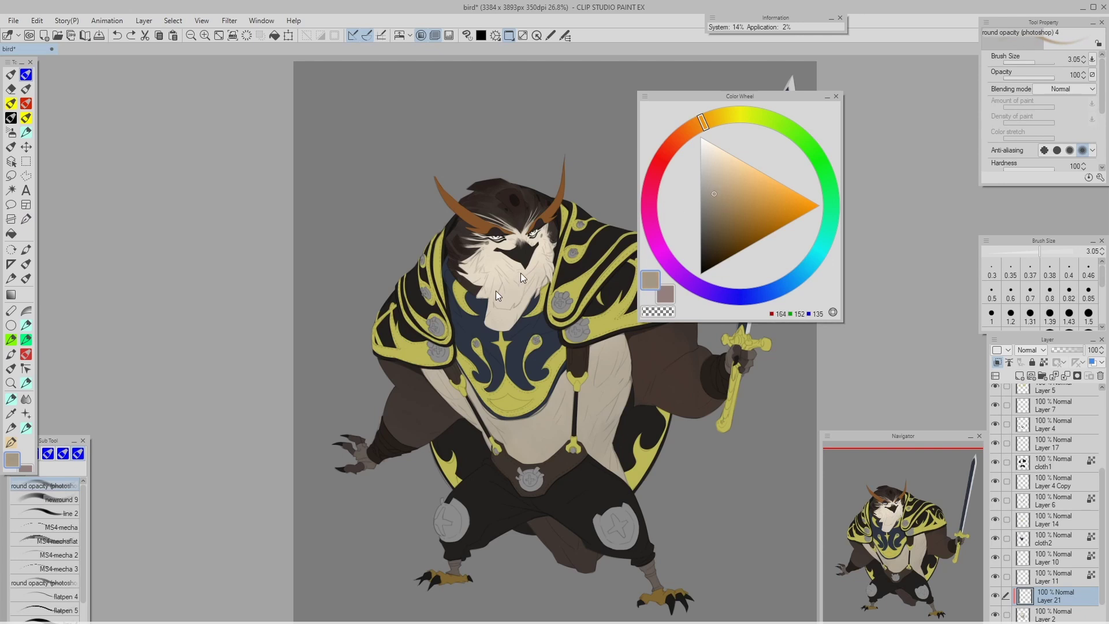
pyautogui.moveTo(543, 253); pyautogui.dragTo(502, 306)
pyautogui.press('b')
pyautogui.moveTo(538, 243)
pyautogui.mouseDown()
pyautogui.moveTo(517, 315)
pyautogui.moveTo(547, 286)
pyautogui.moveTo(513, 314)
pyautogui.moveTo(477, 292)
pyautogui.moveTo(491, 282)
pyautogui.moveTo(471, 282)
pyautogui.mouseUp()
# Try small corrections to the beard shadow's edge with a sampled tone and undo the misplaced strokes.
pyautogui.press('c')
pyautogui.press('c')
pyautogui.keyDown('alt'); pyautogui.click(487, 290); pyautogui.keyUp('alt')
pyautogui.keyDown('alt'); pyautogui.click(486, 284); pyautogui.keyUp('alt')
pyautogui.hotkey('ctrl', 'z')
pyautogui.moveTo(474, 280); pyautogui.dragTo(472, 287)
pyautogui.moveTo(473, 287)
pyautogui.keyDown('ctrl'); pyautogui.keyDown('alt'); pyautogui.mouseDown()
pyautogui.moveTo(483, 287)
pyautogui.moveTo(470, 314)
pyautogui.moveTo(490, 291)
pyautogui.moveTo(475, 316)
pyautogui.moveTo(519, 325)
pyautogui.moveTo(501, 283)
pyautogui.moveTo(508, 326)
pyautogui.mouseUp(); pyautogui.keyUp('alt'); pyautogui.keyUp('ctrl')
pyautogui.hotkey('ctrl', 'z')
pyautogui.hotkey('ctrl', 'z')
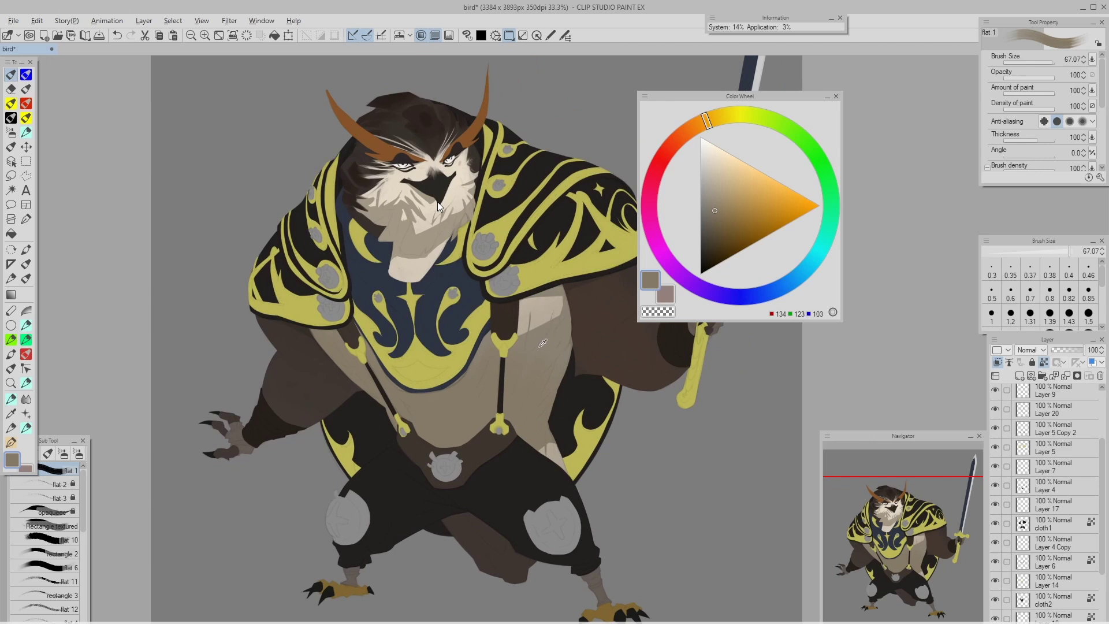
# Try to adjust the beard shadow's lower edge with sampled shadow tones and transparent color, undoing the strokes.
pyautogui.keyDown('alt'); pyautogui.click(532, 362); pyautogui.keyUp('alt')
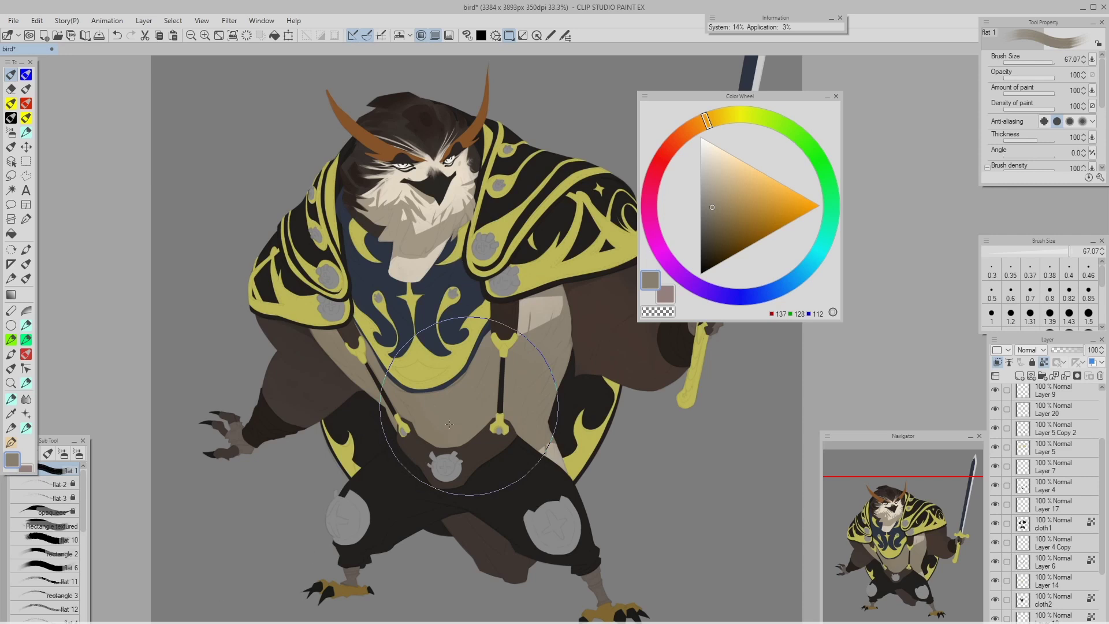
pyautogui.moveTo(424, 190); pyautogui.dragTo(456, 252)
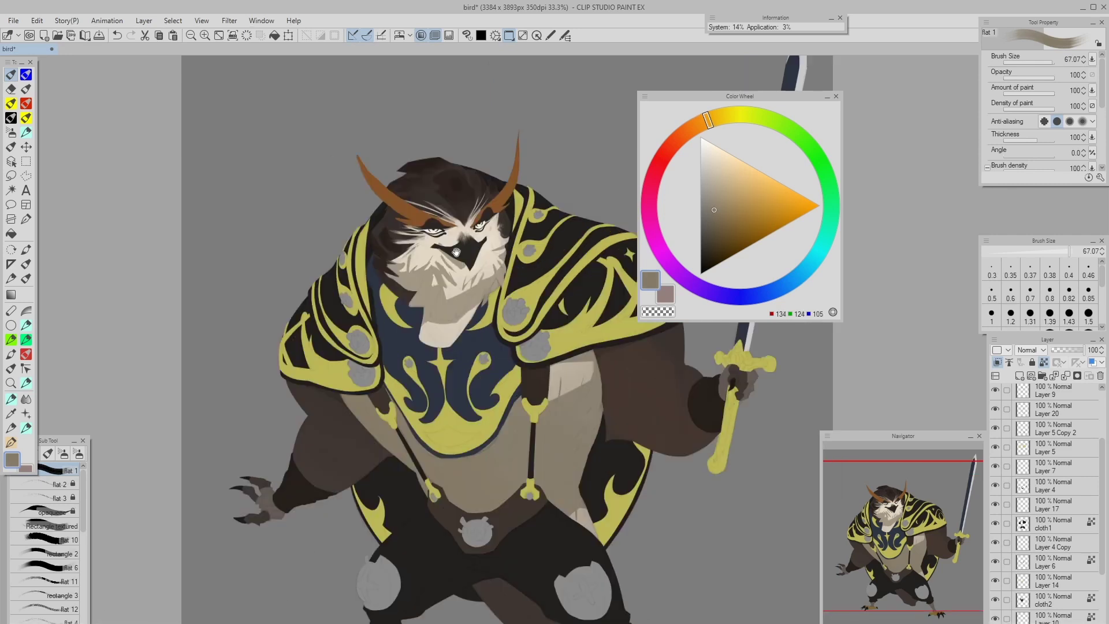
pyautogui.moveTo(480, 325); pyautogui.dragTo(458, 320)
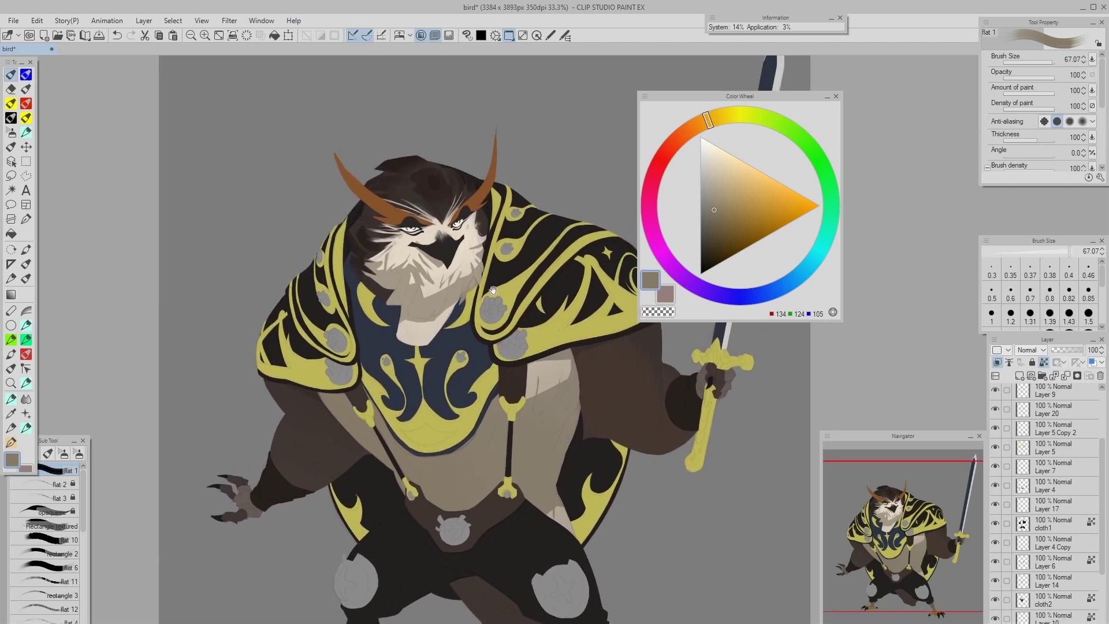
pyautogui.keyDown('alt'); pyautogui.click(425, 307); pyautogui.keyUp('alt')
pyautogui.press('c')
pyautogui.moveTo(443, 322); pyautogui.dragTo(424, 316)
pyautogui.hotkey('ctrl', 'z')
pyautogui.hotkey('ctrl', 'z')
pyautogui.press('c')
pyautogui.hotkey('ctrl', 'z')
# Unlock the shadow layer's transparent pixels and clean up the beard shadow's edge with the flat 1 brush and a transparent G-pen at size 2.75.
pyautogui.press('/')
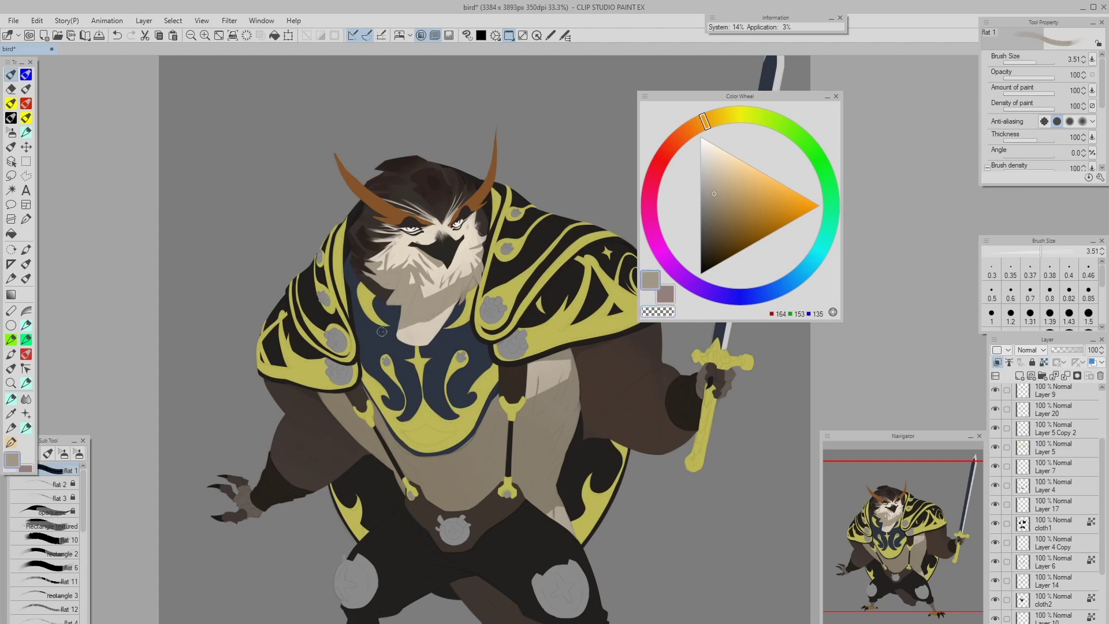
pyautogui.press('c')
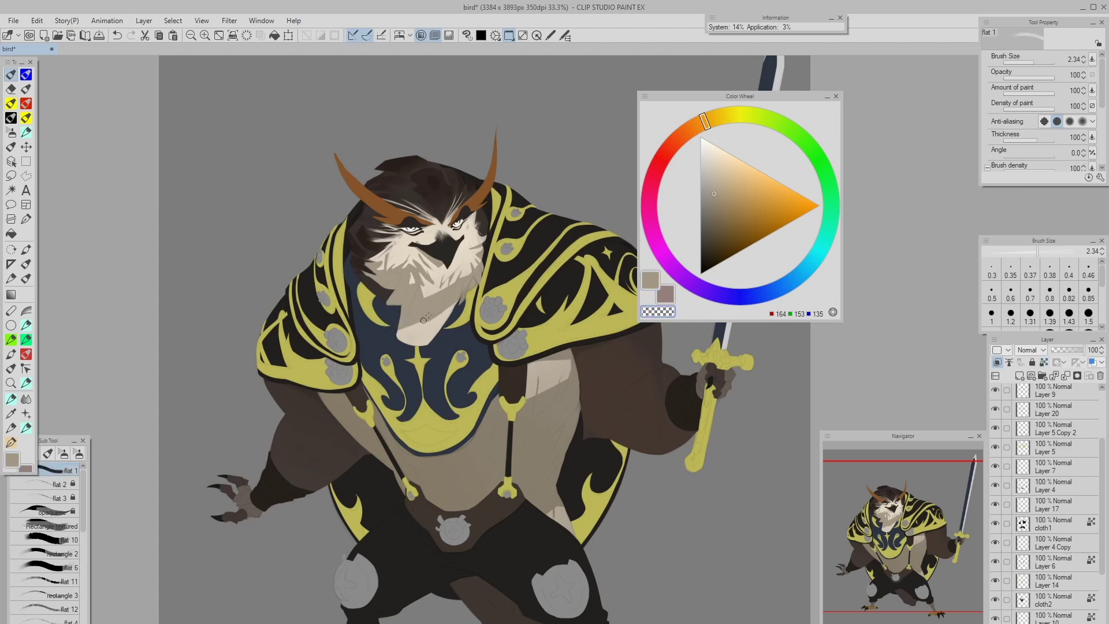
pyautogui.hotkey('ctrl', 'z')
pyautogui.press('p')
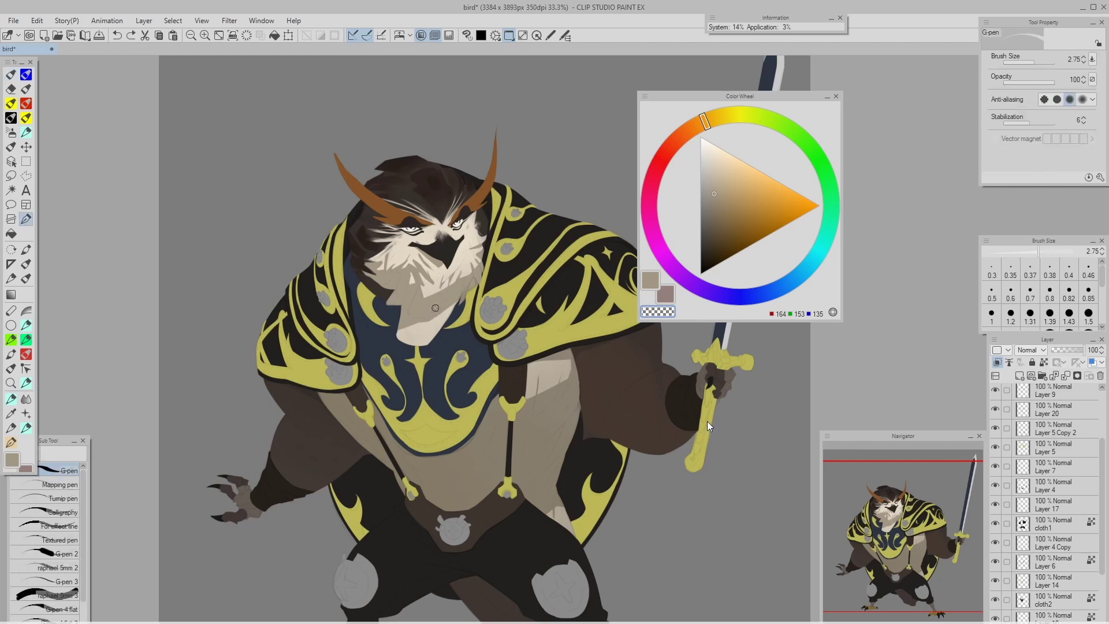
pyautogui.moveTo(447, 282); pyautogui.dragTo(445, 289)
pyautogui.press('b')
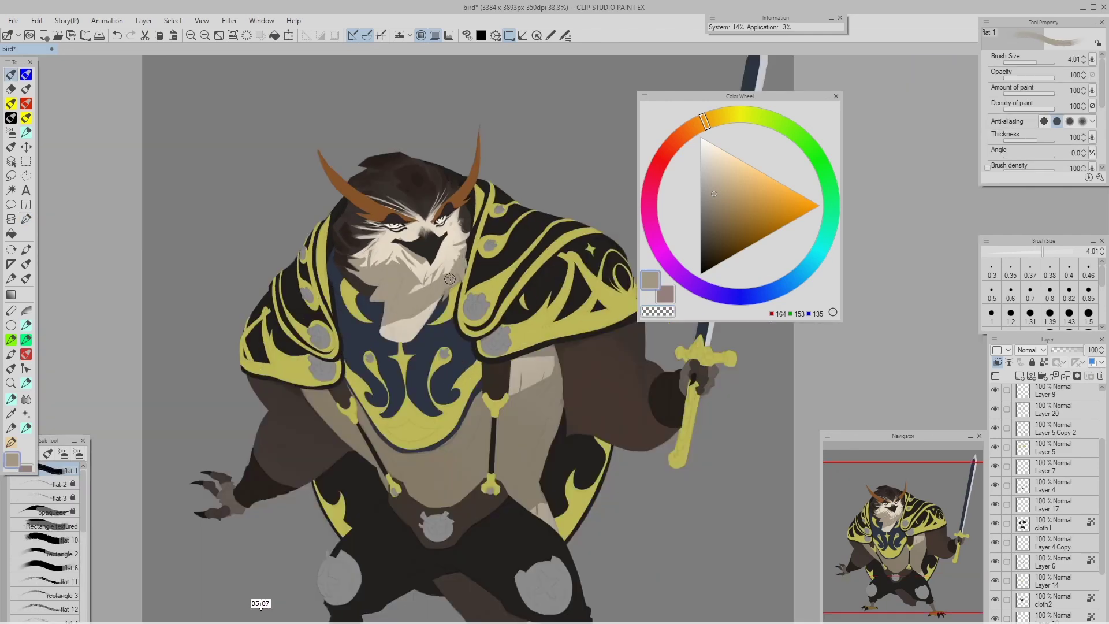
# Add a clipped shadow layer and paint dark brown shading (RGB 50, 37, 30) on the sword arm.
pyautogui.scroll(-2, 472, 297)
pyautogui.hotkey('ctrl', 'shift', 'n')
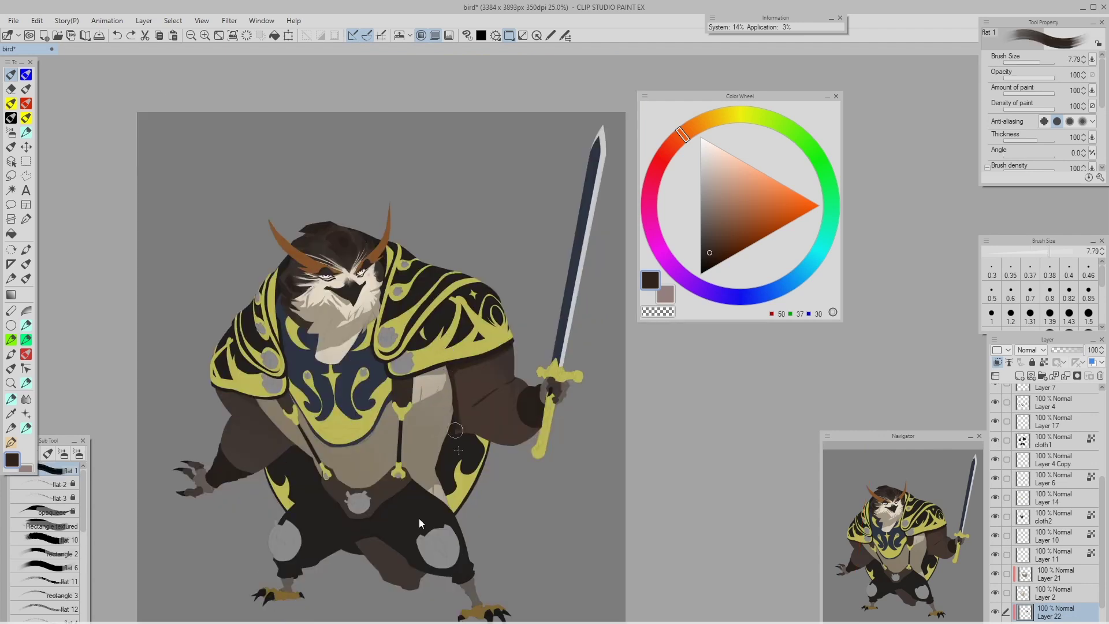
pyautogui.press(']')
pyautogui.moveTo(538, 437); pyautogui.dragTo(462, 443)
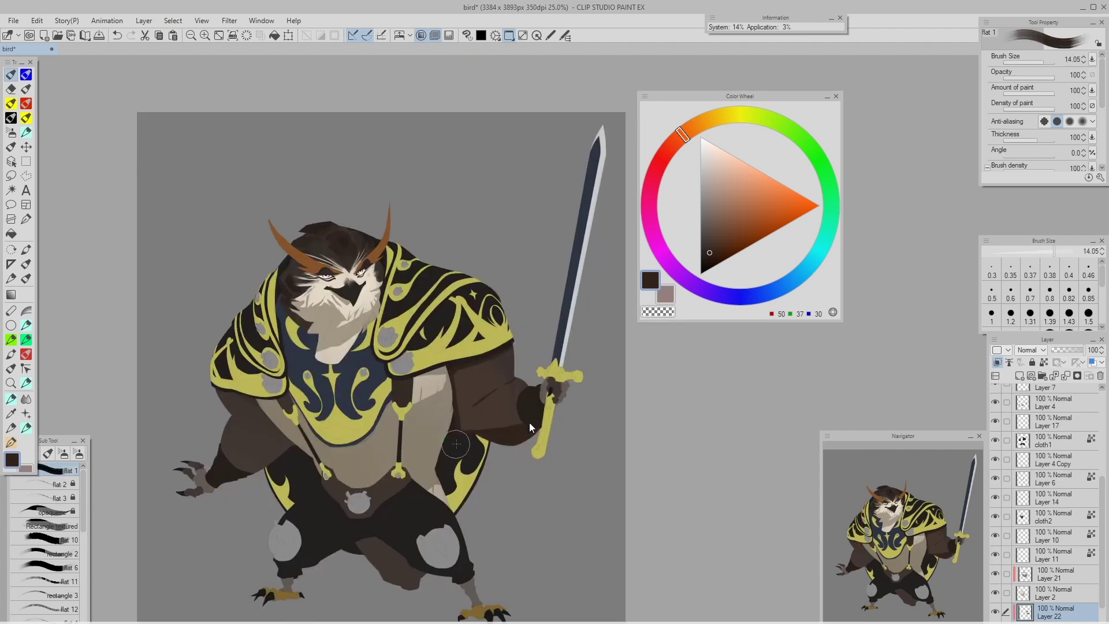
pyautogui.press('[')
pyautogui.moveTo(348, 453); pyautogui.dragTo(513, 403)
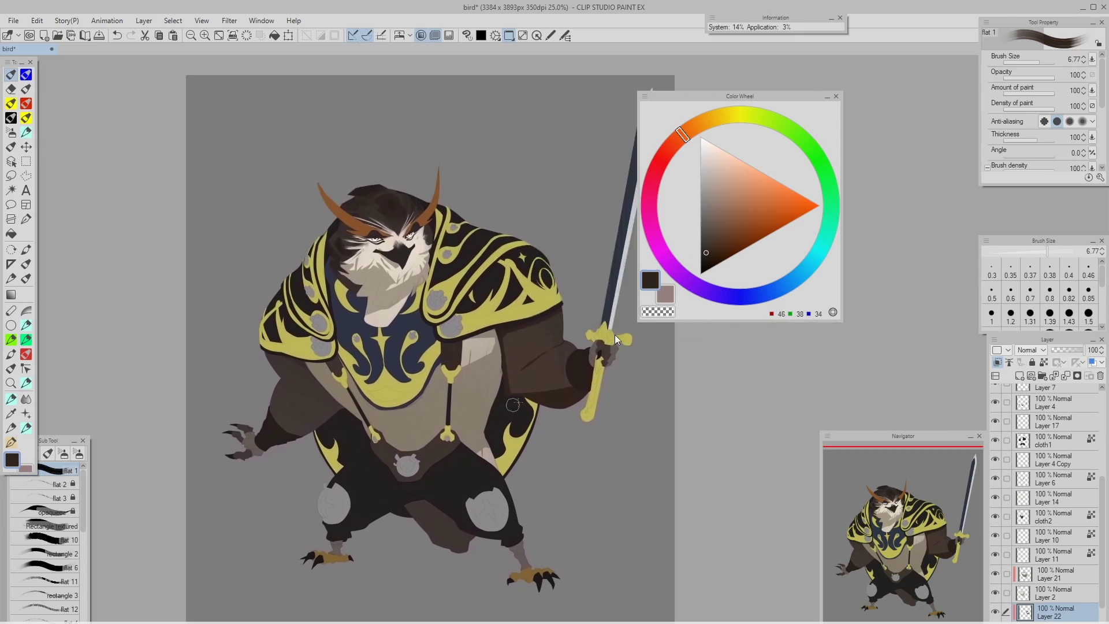
# Lock the shadow layer's transparent pixels and broaden the sword arm's shading in dark brown (RGB 46, 38, 34) with a large flat 1 brush.
pyautogui.press(']')
pyautogui.press(']')
pyautogui.press(']')
pyautogui.press(']')
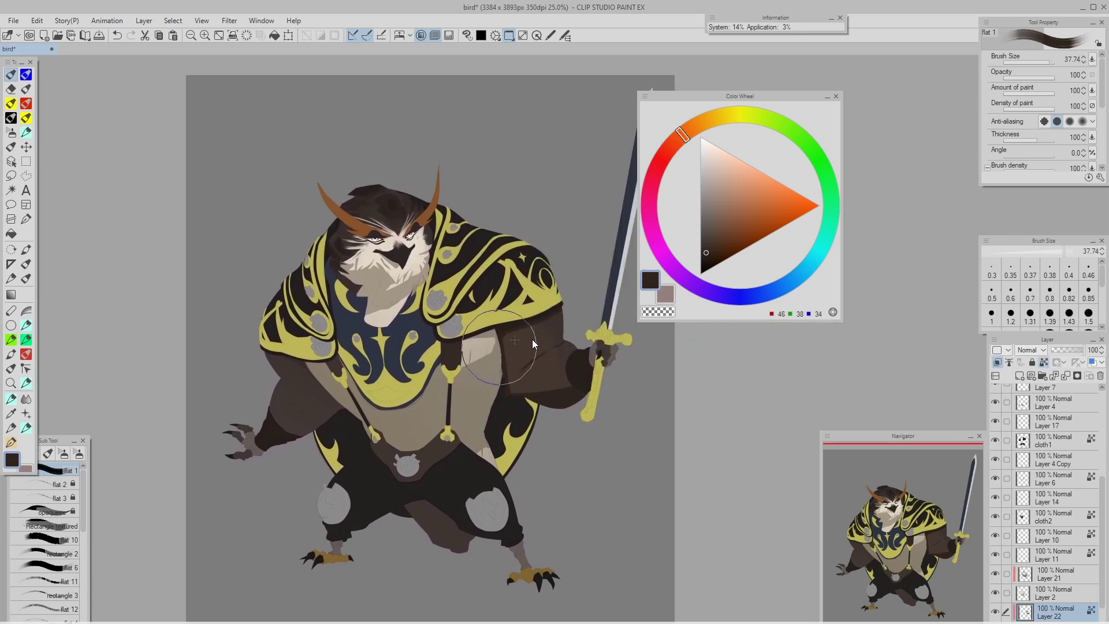
pyautogui.press('[')
pyautogui.moveTo(533, 322)
pyautogui.mouseDown()
pyautogui.moveTo(562, 321)
pyautogui.moveTo(604, 292)
pyautogui.mouseUp()
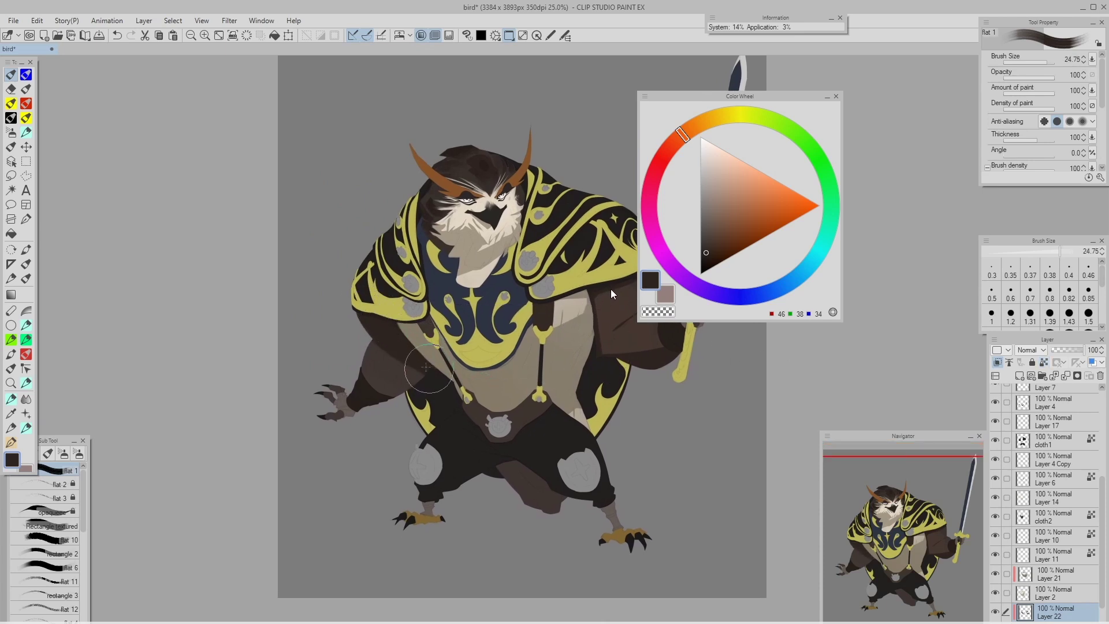
# Shade the empty-handed arm in dark brown with the flat 1 brush, leaving a lighter patch on the forearm.
pyautogui.press('[')
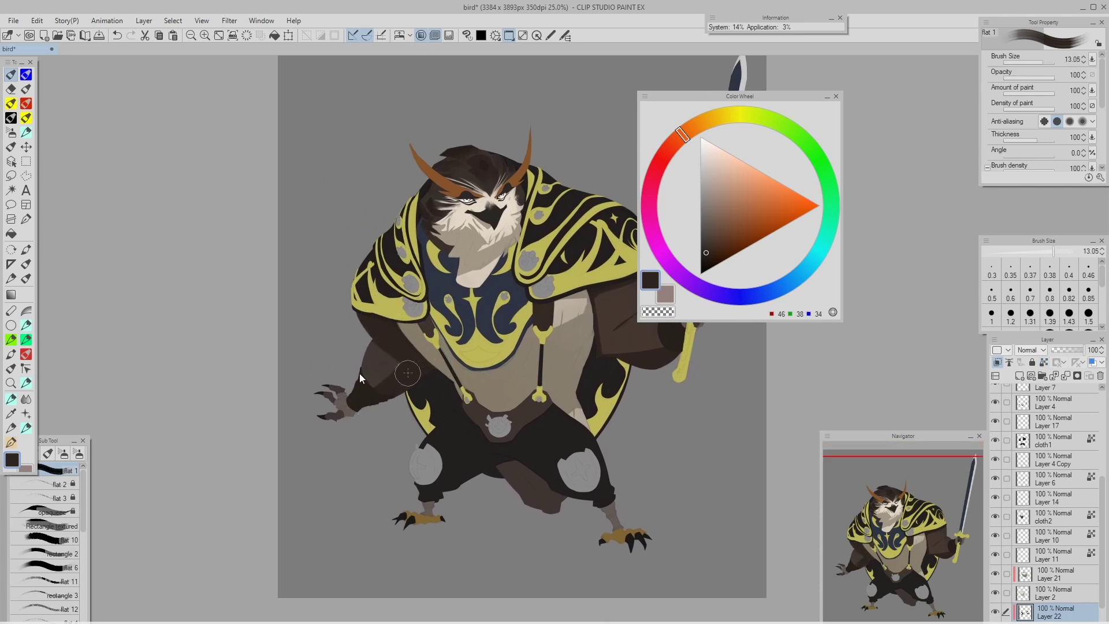
pyautogui.press('[')
pyautogui.moveTo(368, 342)
pyautogui.mouseDown()
pyautogui.moveTo(366, 360)
pyautogui.moveTo(381, 348)
pyautogui.moveTo(375, 357)
pyautogui.mouseUp()
pyautogui.press(']')
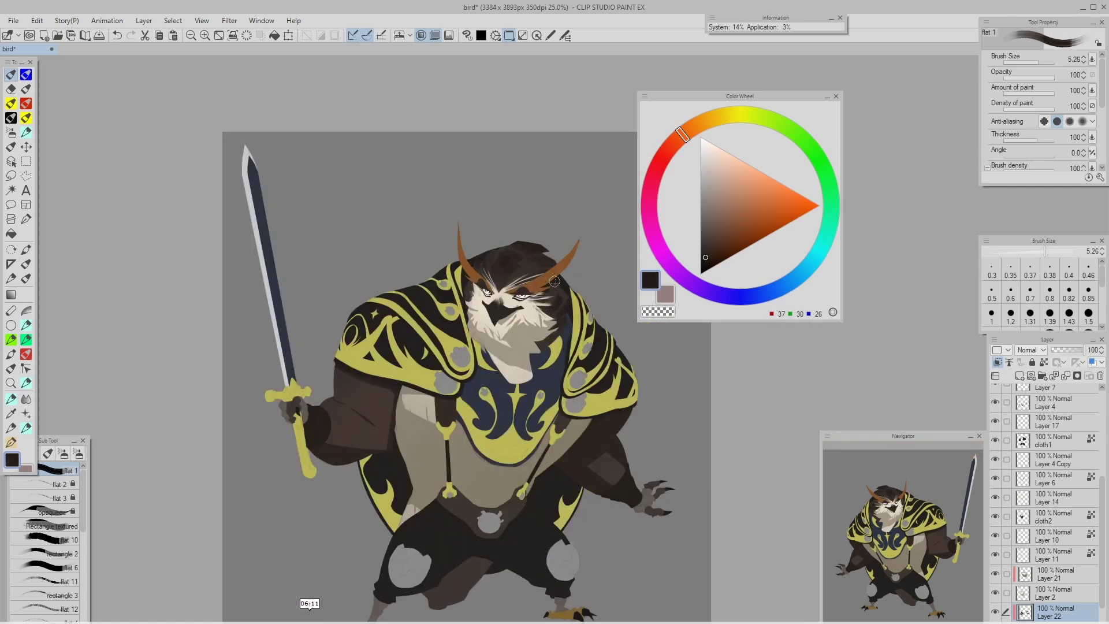
# Darken the brown feathers at the side of the owl's head with a deep brown (RGB 37, 30, 26).
pyautogui.press('h')
pyautogui.moveTo(550, 294); pyautogui.dragTo(531, 302)
pyautogui.press(']')
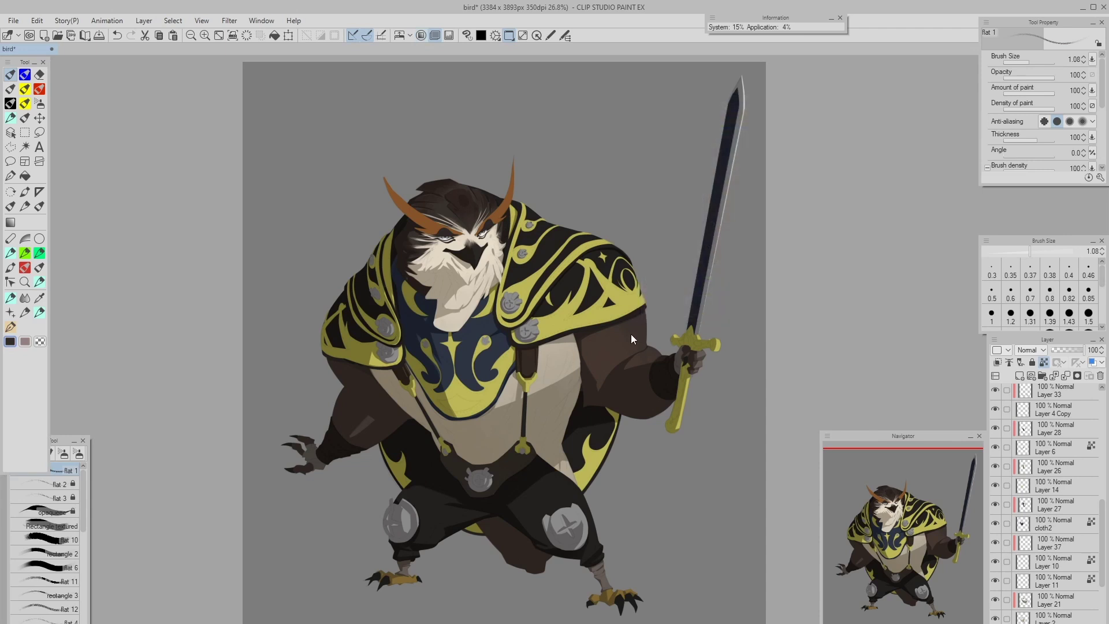
# Rework the brown shading around the elbow and upper part of the sword arm, undoing the last stroke.
pyautogui.moveTo(631, 335); pyautogui.dragTo(633, 335)
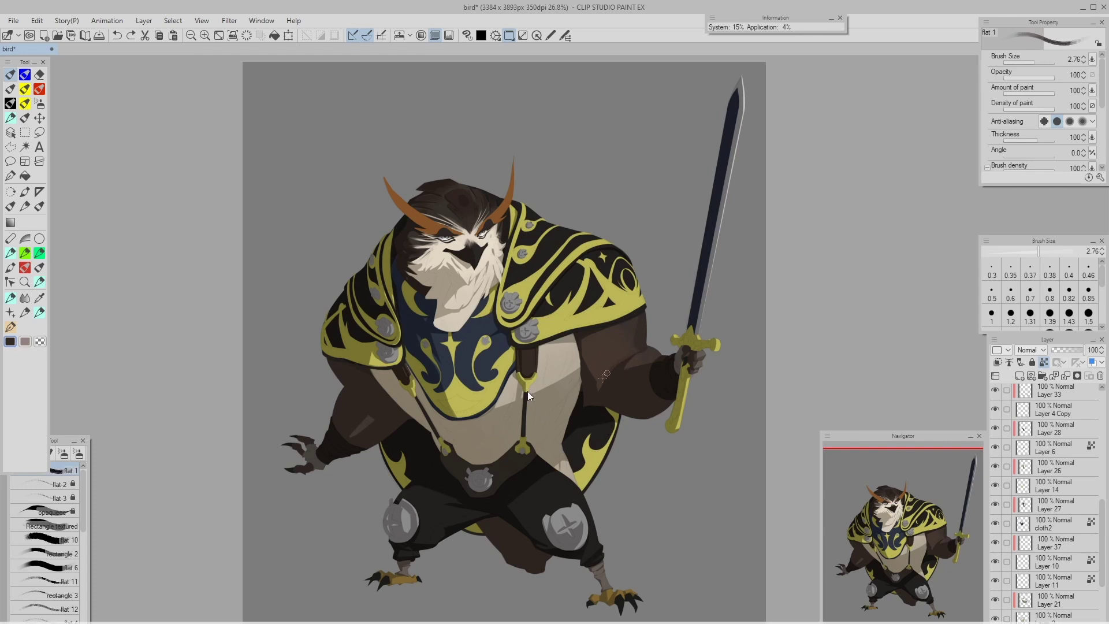
pyautogui.moveTo(604, 384); pyautogui.dragTo(603, 389)
pyautogui.moveTo(598, 387); pyautogui.dragTo(584, 335)
pyautogui.press('[')
pyautogui.hotkey('ctrl', 'z')
pyautogui.press('[')
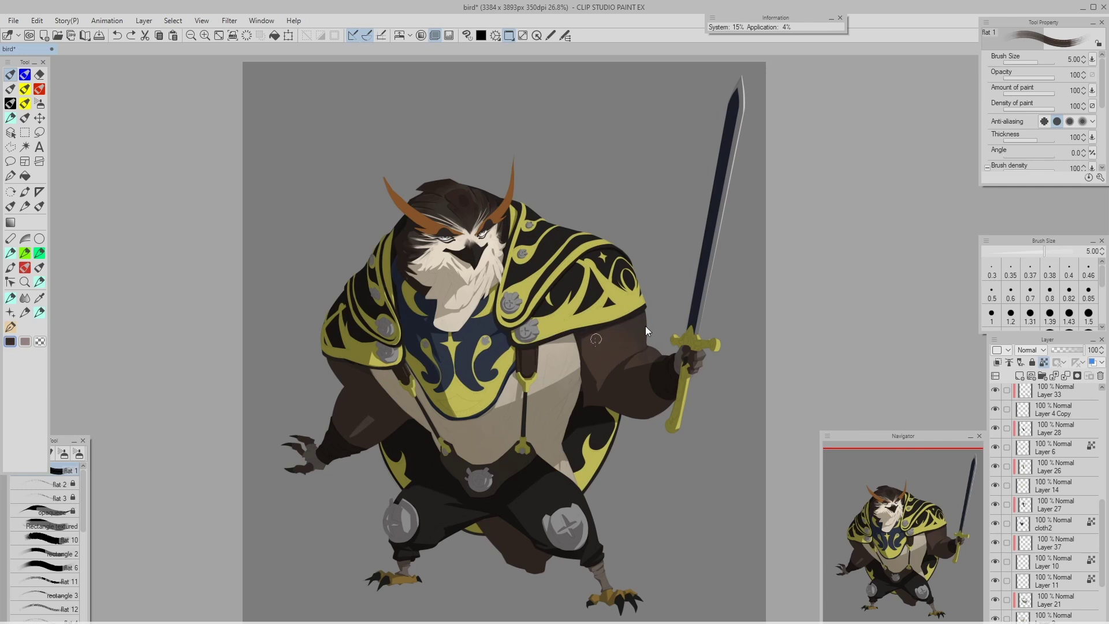
# Try a brown stroke near the sword arm's elbow with the canvas mirrored and undo the recent arm strokes.
pyautogui.press(']')
pyautogui.press('h')
pyautogui.hotkey('ctrl', '-')
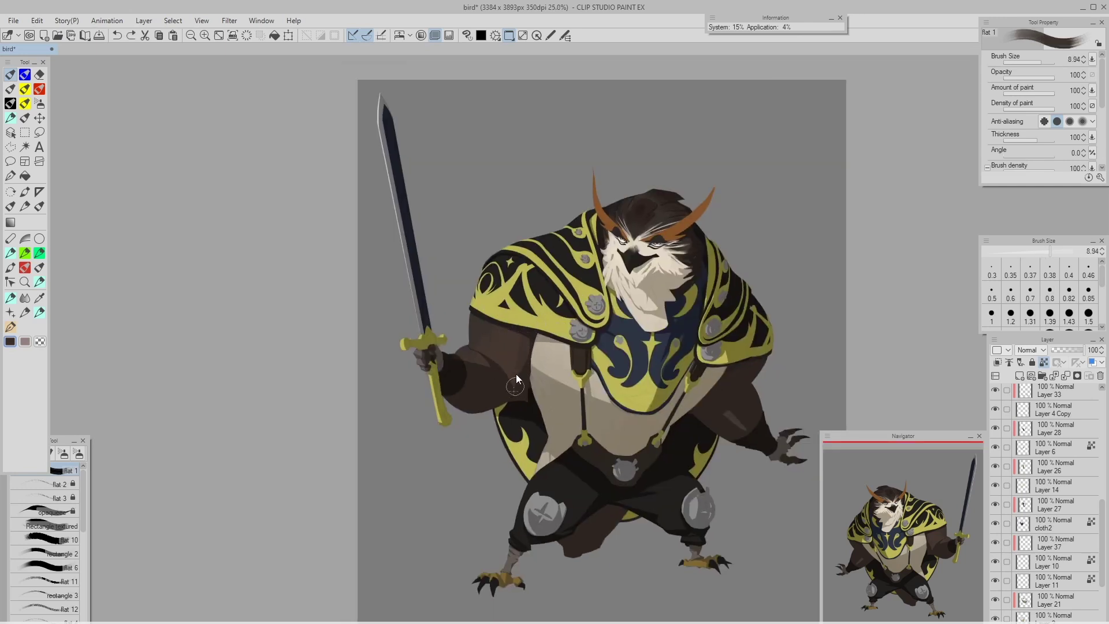
pyautogui.press('[')
pyautogui.moveTo(495, 379)
pyautogui.mouseDown()
pyautogui.moveTo(523, 374)
pyautogui.moveTo(514, 371)
pyautogui.mouseUp()
pyautogui.hotkey('ctrl', 'z')
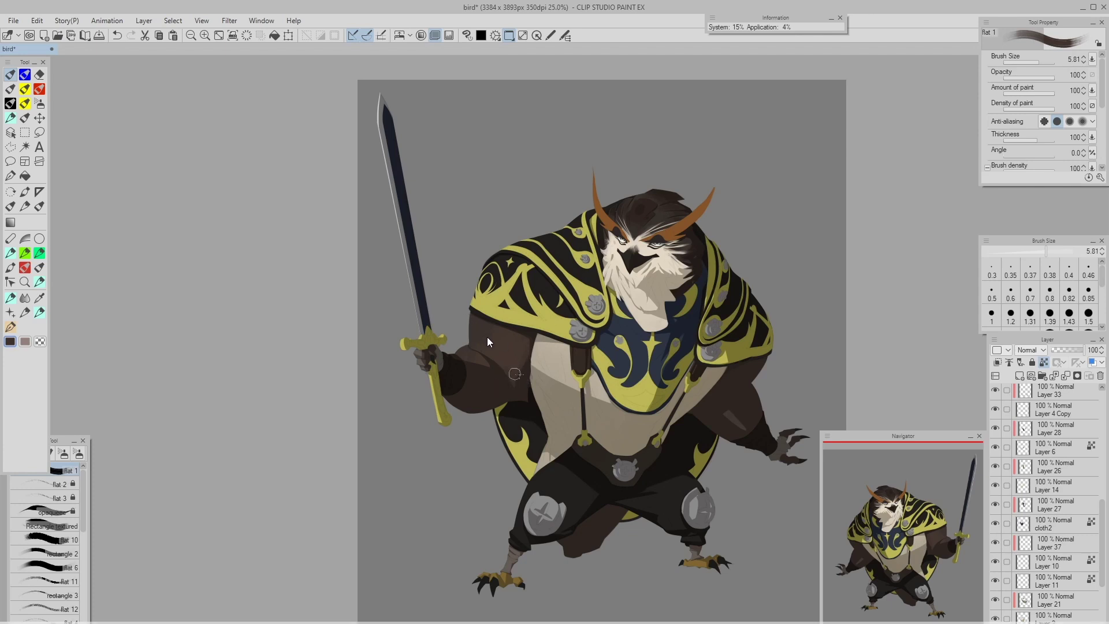
pyautogui.press('h')
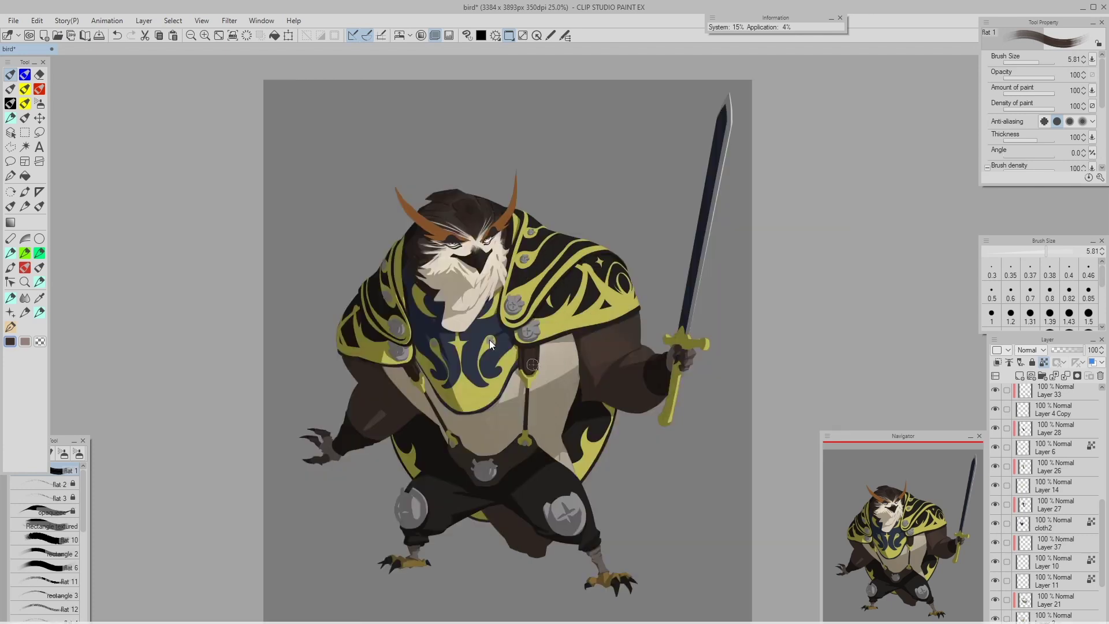
pyautogui.hotkey('ctrl', 'z')
# Paint brown strokes below the shoulder cape on the sword arm's upper part with smaller flat 1 brush sizes.
pyautogui.scroll(1, 573, 355)
pyautogui.press('[')
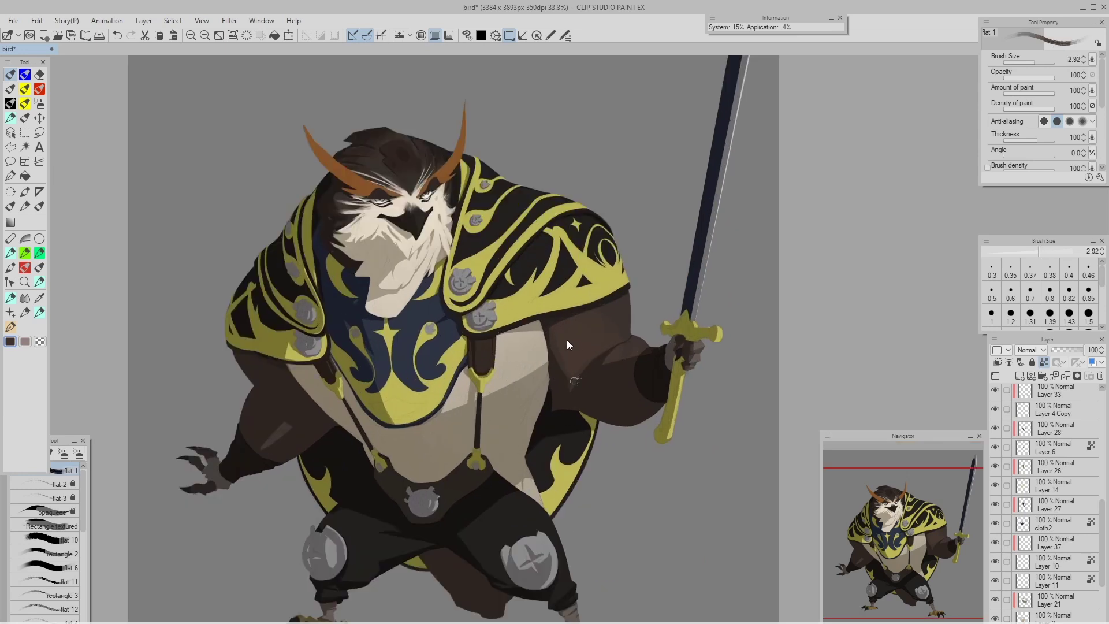
pyautogui.moveTo(612, 327); pyautogui.dragTo(646, 324)
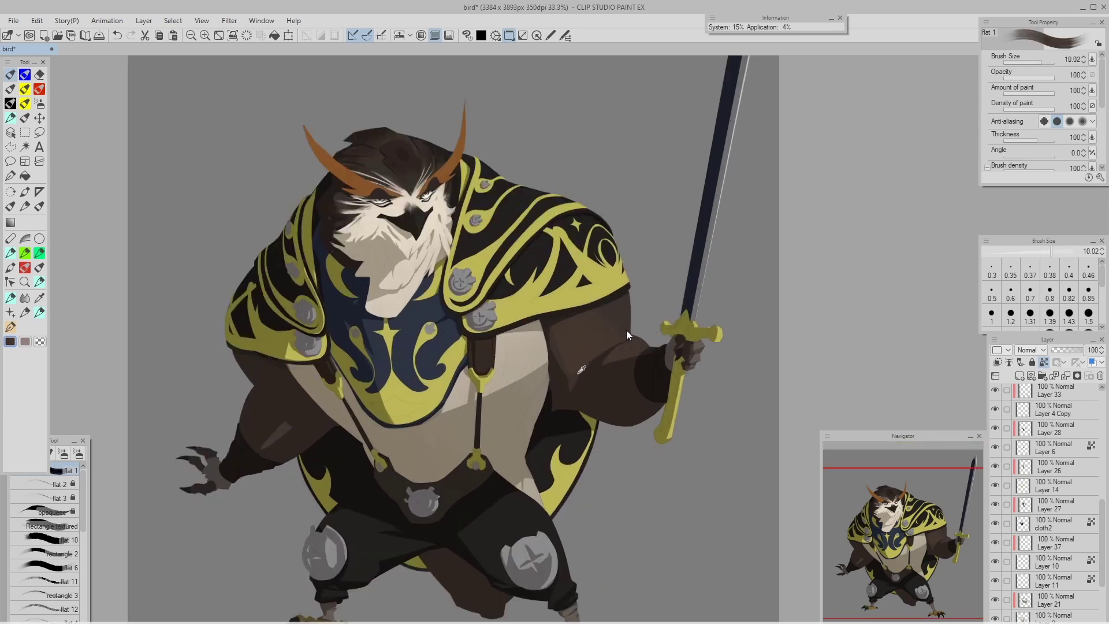
pyautogui.press('[')
pyautogui.press('h')
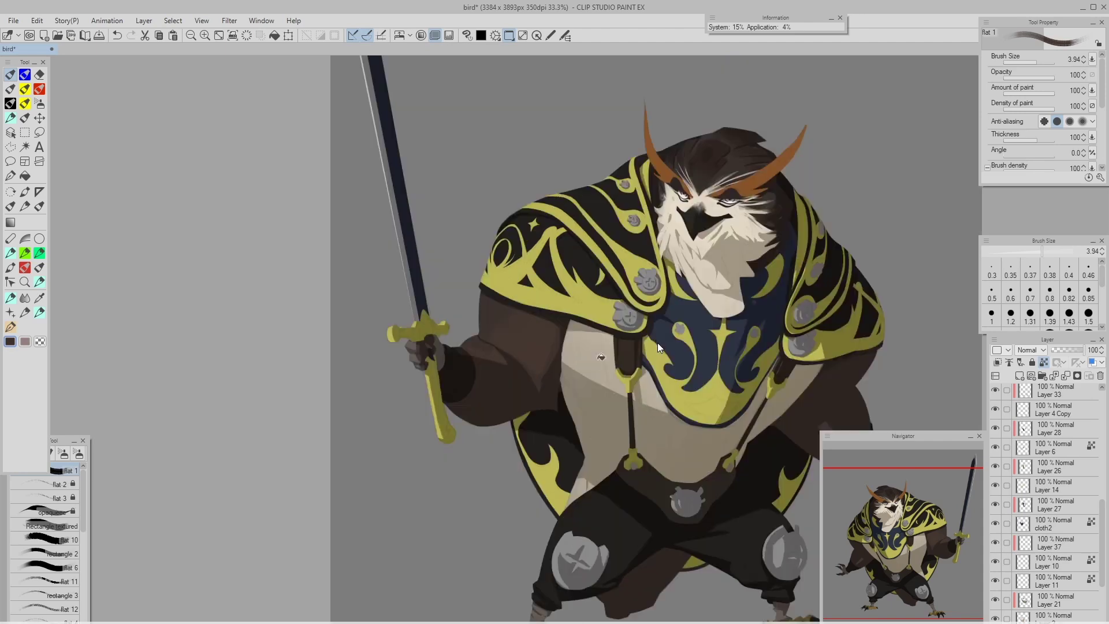
pyautogui.moveTo(523, 342); pyautogui.dragTo(541, 337)
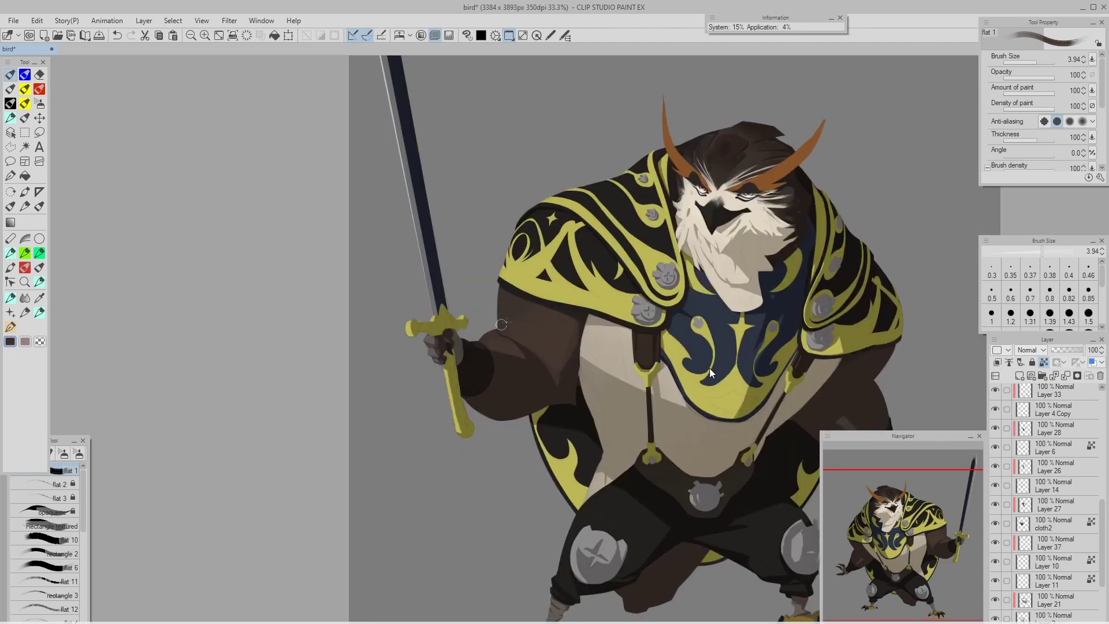
# Refine the outer edge of the sword arm above the elbow with the flat 1 brush at size 2.54.
pyautogui.press('c')
pyautogui.press('c')
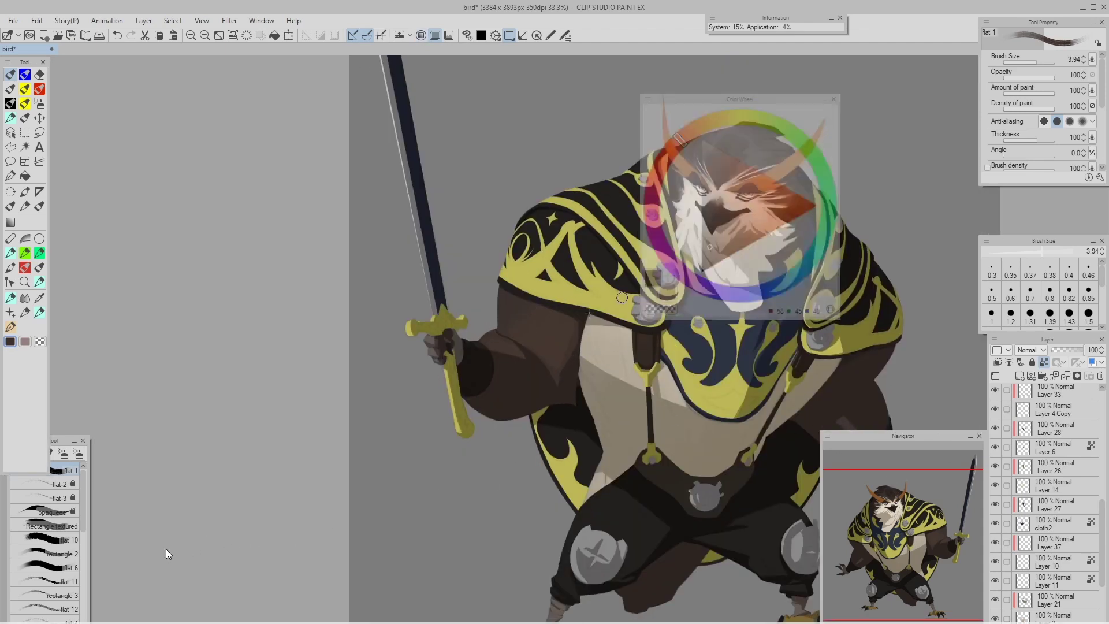
pyautogui.press('[')
pyautogui.moveTo(507, 340); pyautogui.dragTo(491, 329)
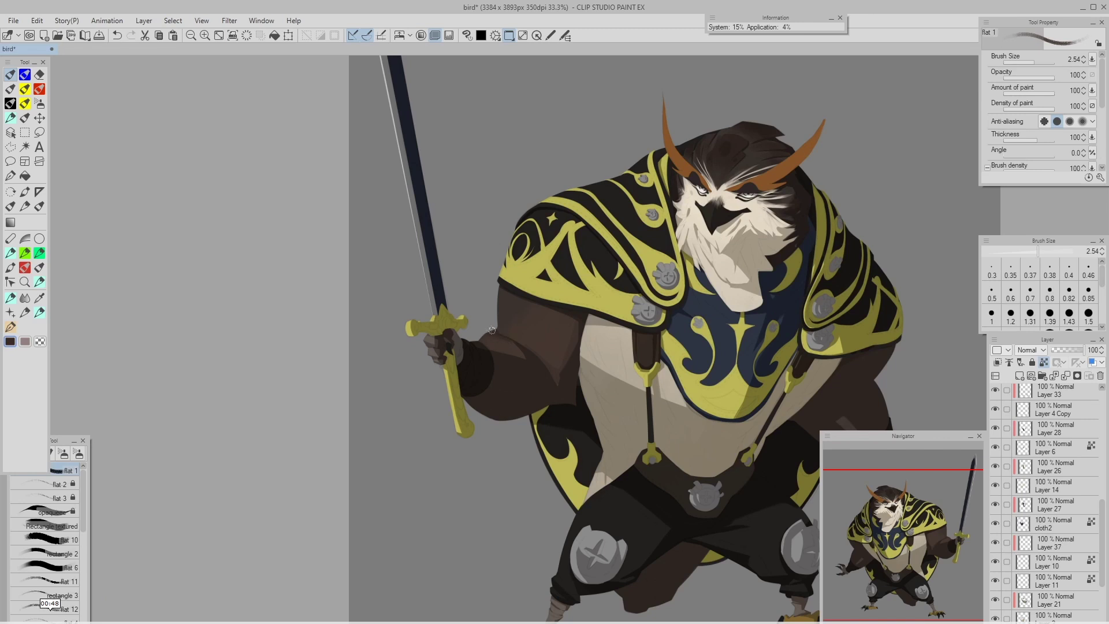
pyautogui.press('[')
pyautogui.press(']')
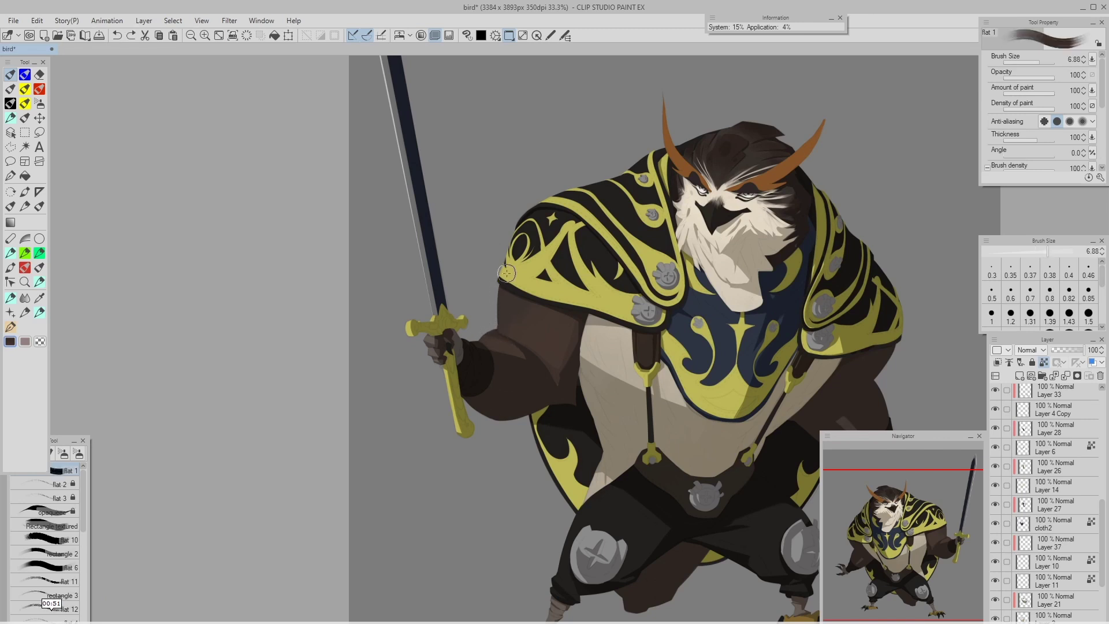
# Try another shading stroke on the sword arm's inner upper part and undo the last several arm strokes.
pyautogui.scroll(-1, 501, 290)
pyautogui.hotkey('ctrl', 'z')
pyautogui.scroll(-3, 513, 267)
pyautogui.scroll(6, 532, 381)
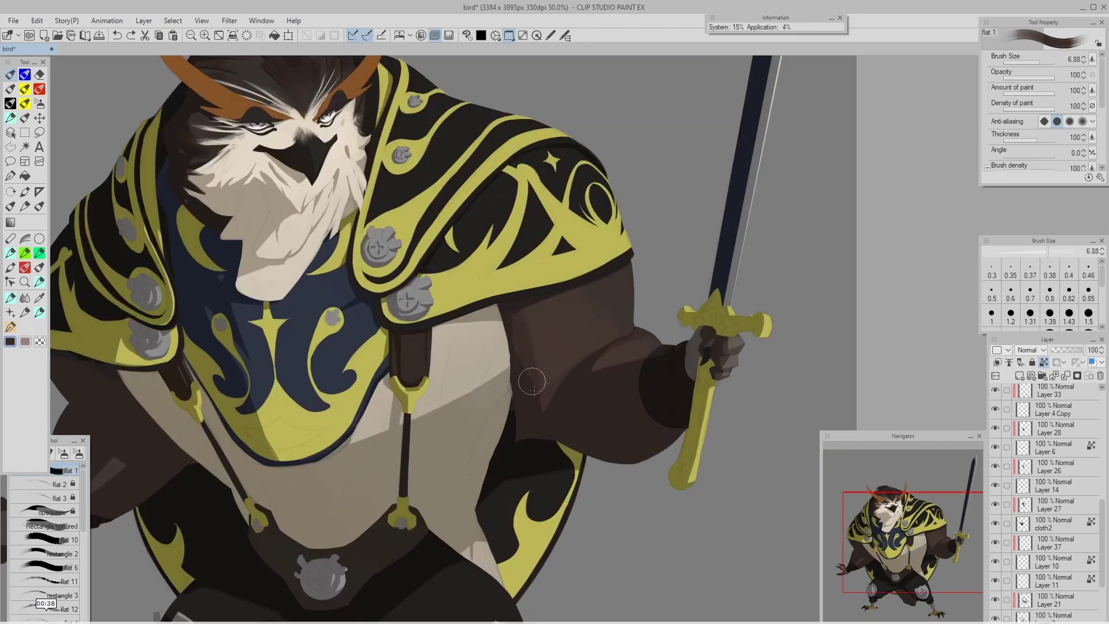
pyautogui.moveTo(523, 316)
pyautogui.mouseDown()
pyautogui.moveTo(528, 365)
pyautogui.moveTo(513, 293)
pyautogui.moveTo(512, 346)
pyautogui.moveTo(550, 371)
pyautogui.moveTo(581, 340)
pyautogui.moveTo(549, 268)
pyautogui.moveTo(549, 289)
pyautogui.mouseUp()
pyautogui.hotkey('ctrl', 'z')
pyautogui.hotkey('ctrl', 'z')
pyautogui.hotkey('ctrl', 'z')
pyautogui.hotkey('ctrl', 'z')
pyautogui.hotkey('ctrl', 'z')
pyautogui.hotkey('ctrl', 'z')
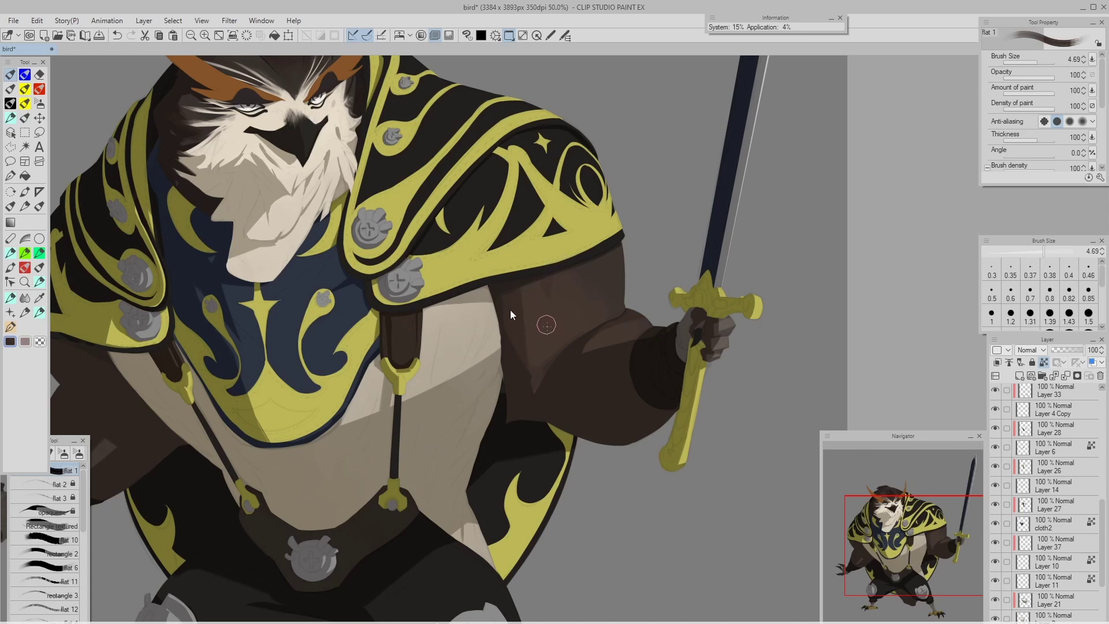
# Try small strokes at the sword arm's outer edge and near the elbow crease, undoing them.
pyautogui.moveTo(619, 267); pyautogui.dragTo(615, 273)
pyautogui.hotkey('ctrl', 'z')
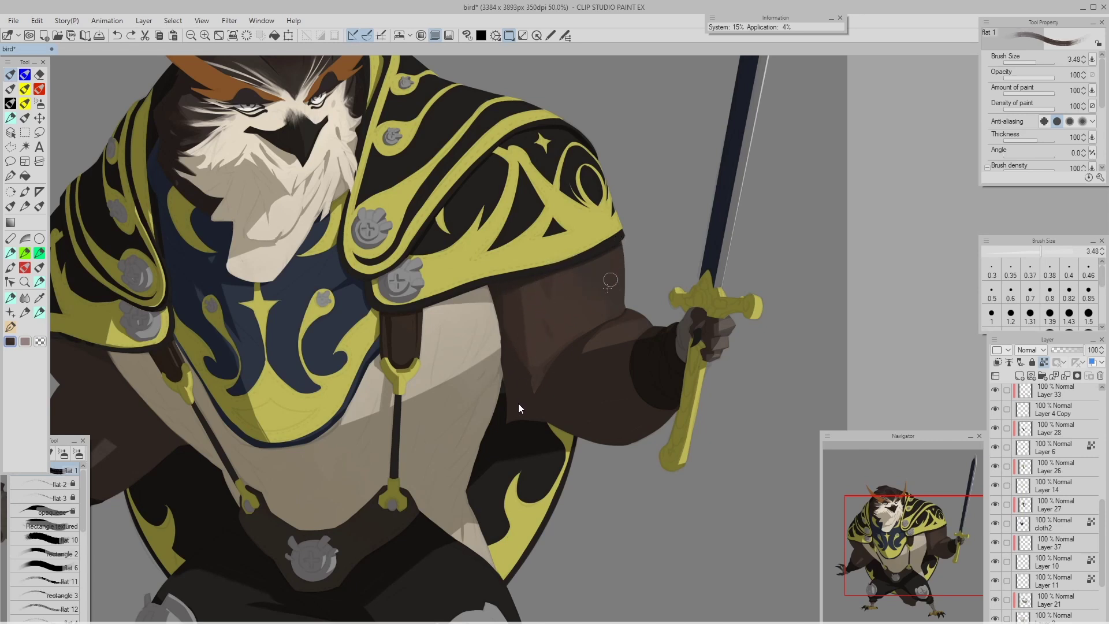
pyautogui.press('h')
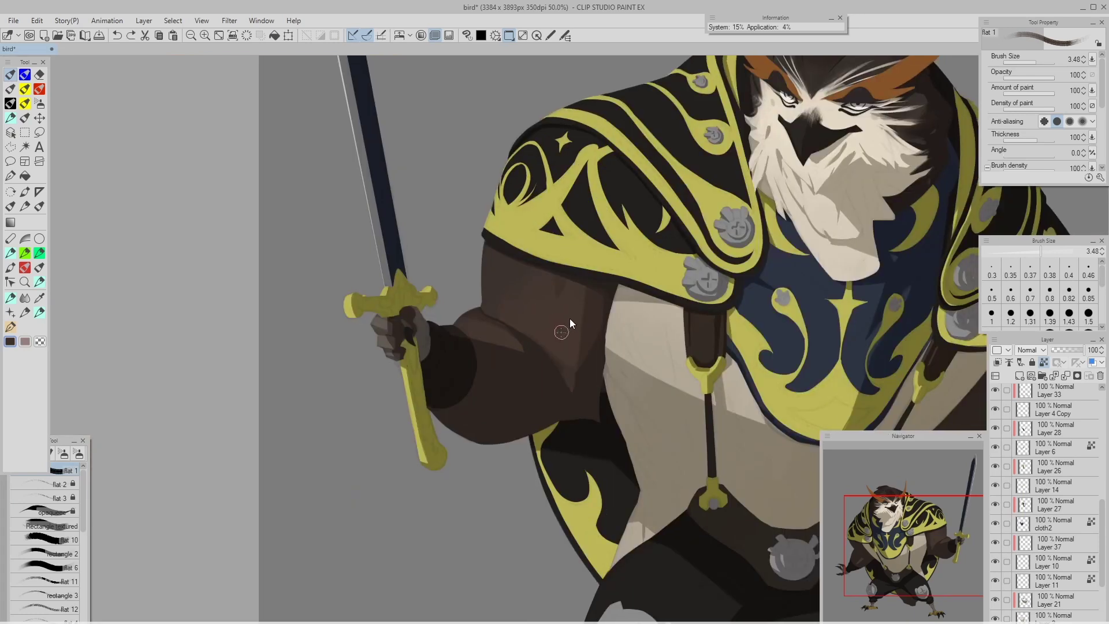
pyautogui.moveTo(552, 354); pyautogui.dragTo(546, 346)
pyautogui.press(']')
pyautogui.hotkey('ctrl', 'z')
# Paint brown shading across the upper sword arm and along its outer edge below the cape.
pyautogui.moveTo(584, 306); pyautogui.dragTo(458, 319)
pyautogui.moveTo(527, 308); pyautogui.dragTo(563, 409)
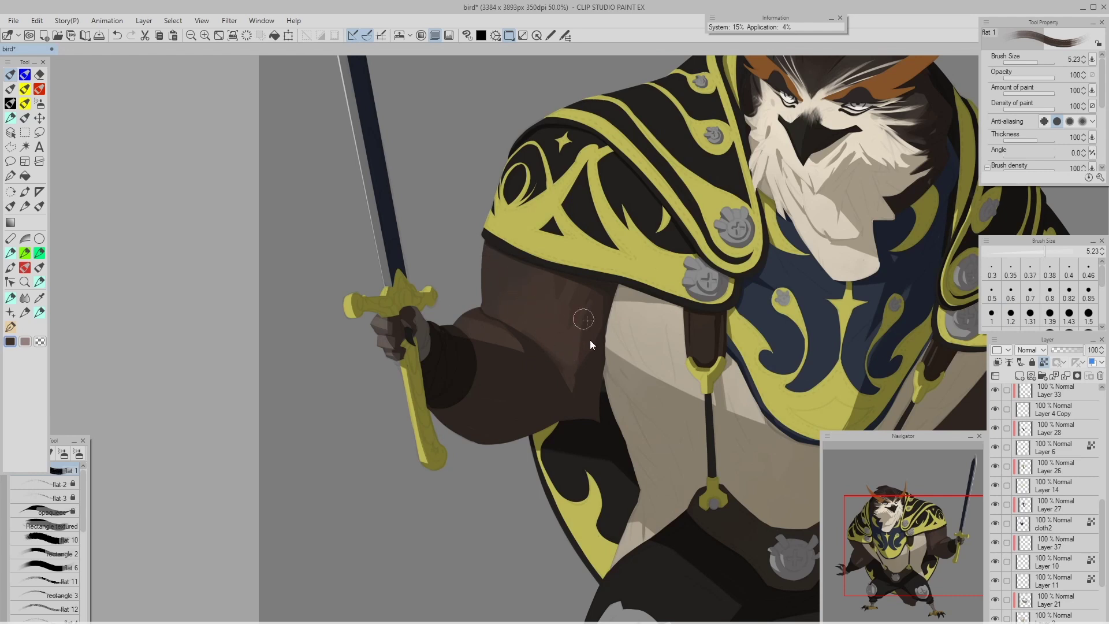
pyautogui.moveTo(482, 276); pyautogui.dragTo(477, 288)
pyautogui.moveTo(481, 307); pyautogui.dragTo(482, 293)
pyautogui.press('[')
pyautogui.press('[')
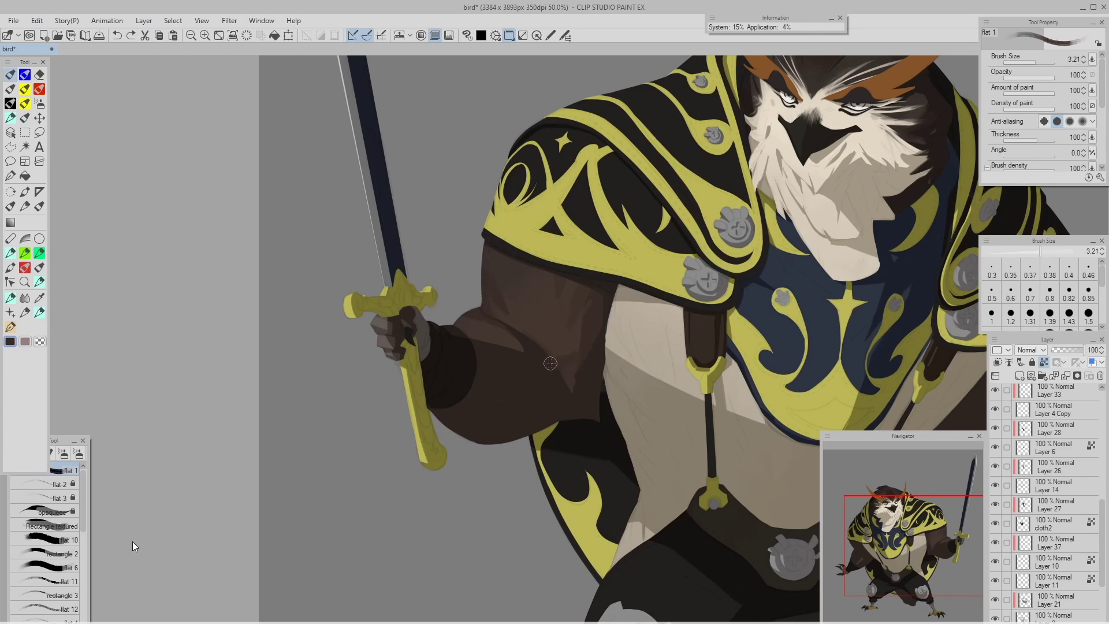
pyautogui.press('h')
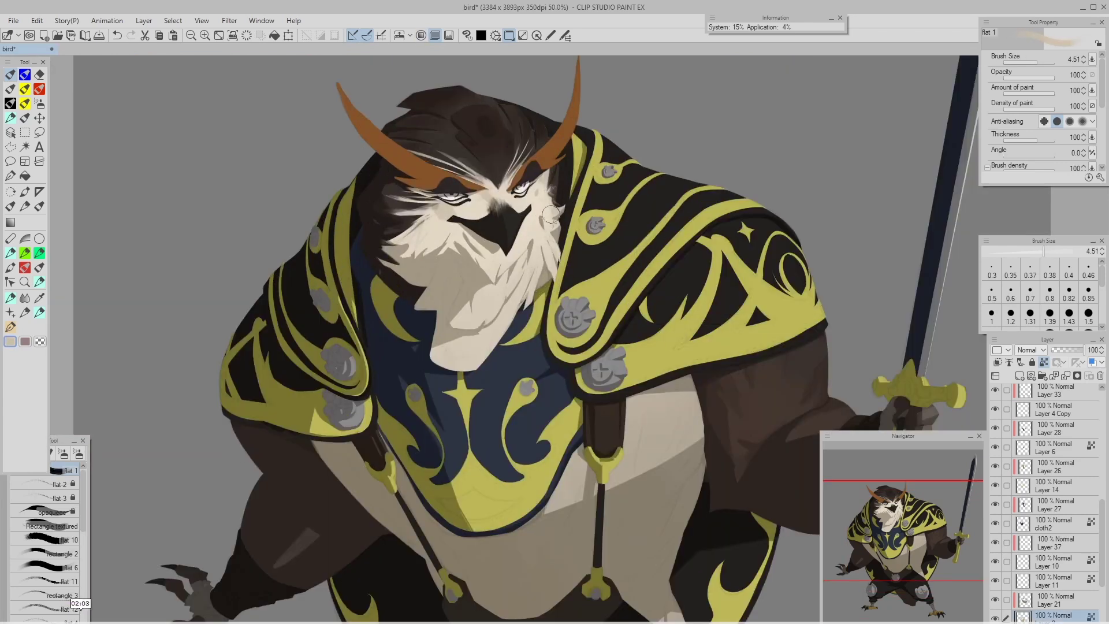
# Soften the beard's shadow with light beige feather strokes on its layer, using small flat 1 brush sizes.
pyautogui.moveTo(510, 259)
pyautogui.mouseDown()
pyautogui.moveTo(483, 277)
pyautogui.moveTo(480, 315)
pyautogui.mouseUp()
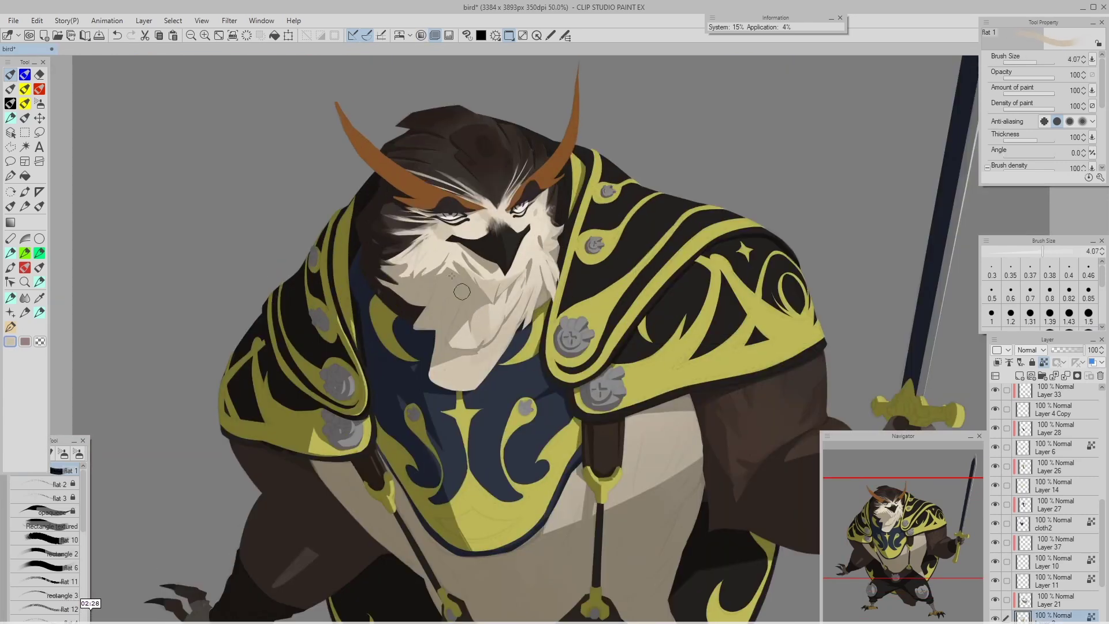
pyautogui.press('[')
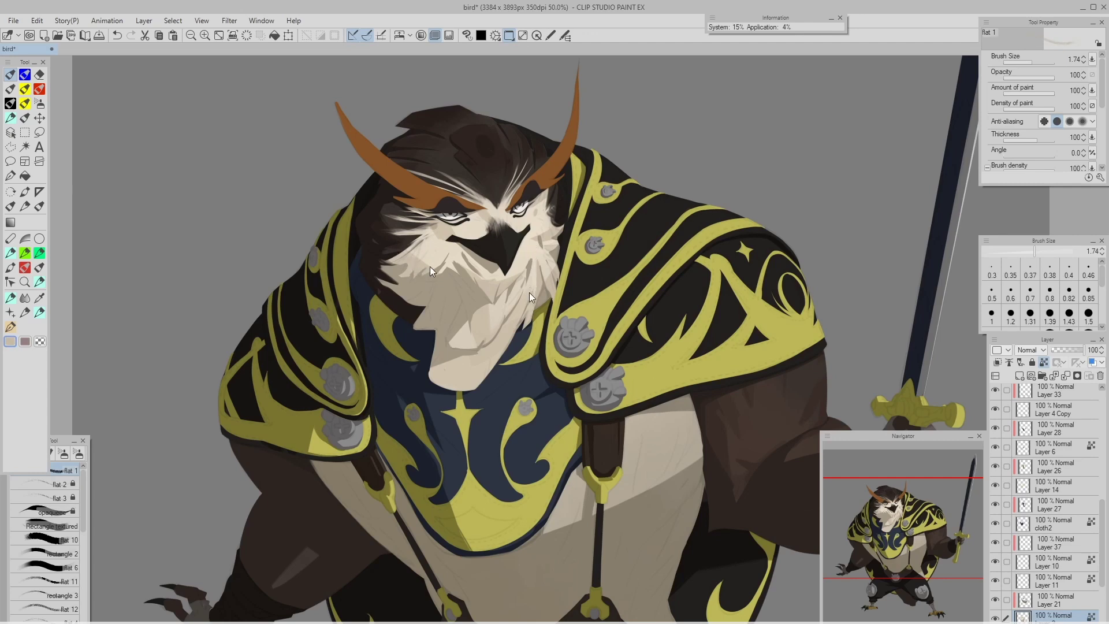
pyautogui.press(']')
pyautogui.scroll(-2, 511, 272)
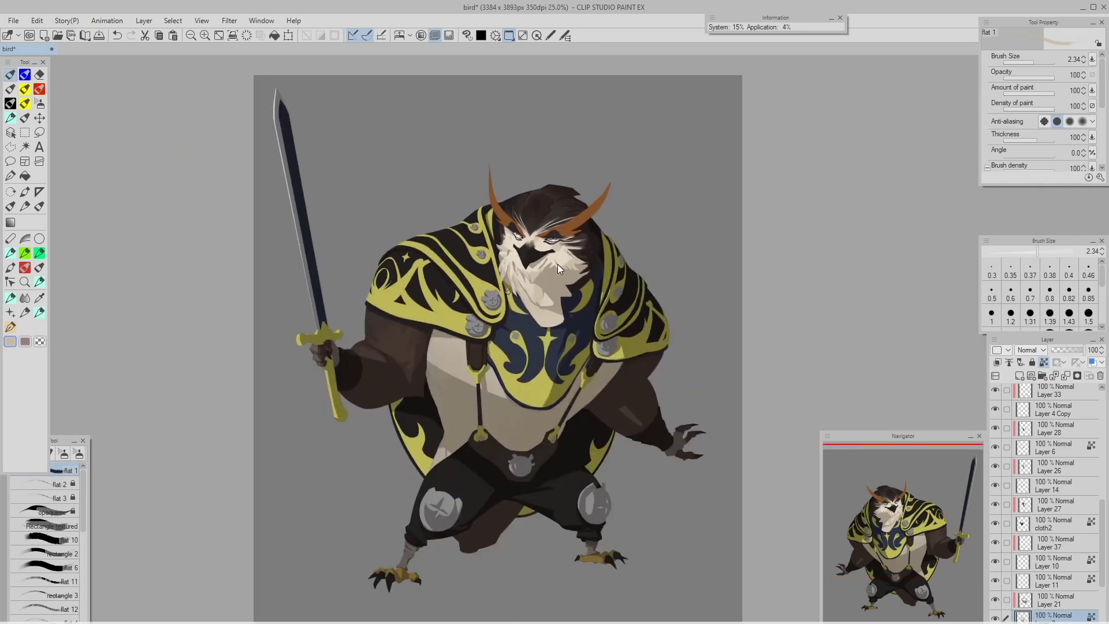
pyautogui.press(']')
pyautogui.scroll(2, 557, 265)
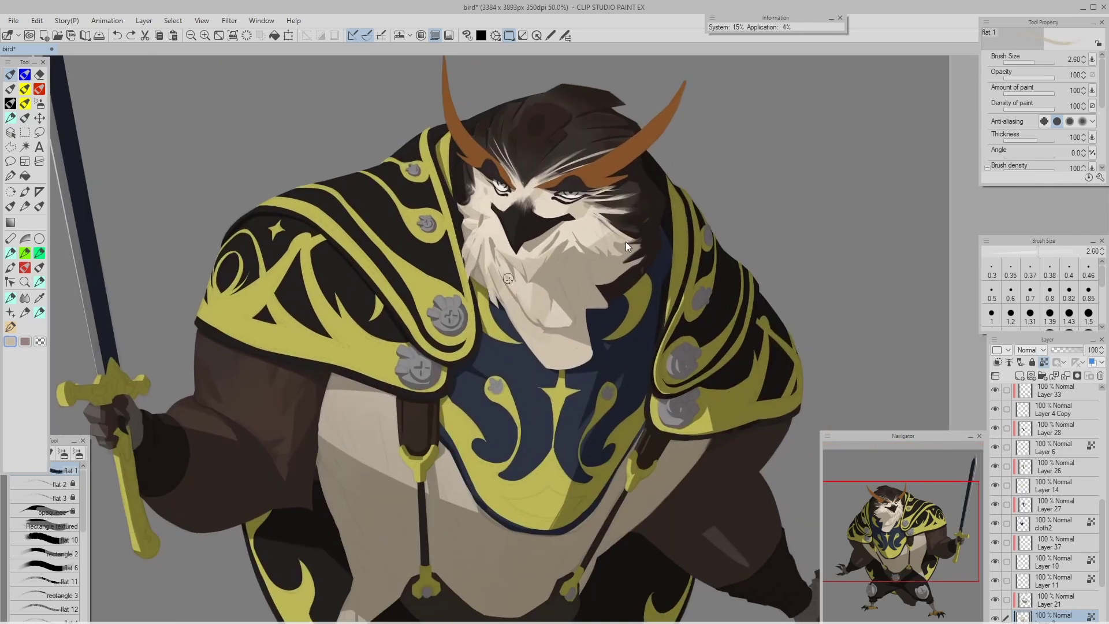
pyautogui.scroll(-4, 549, 321)
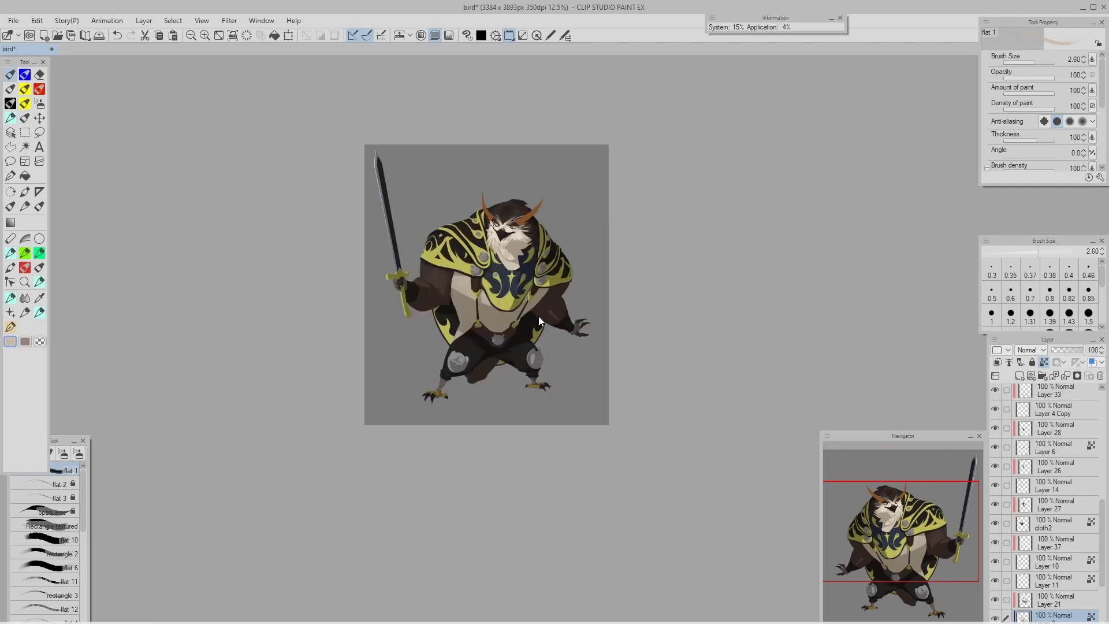
pyautogui.scroll(4, 538, 242)
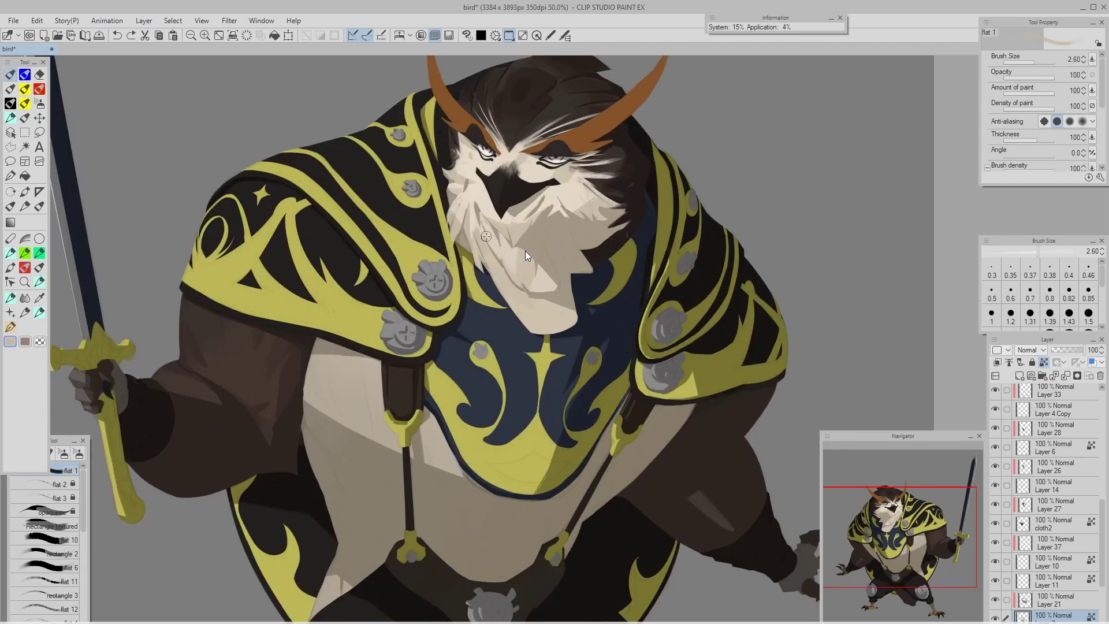
# Blend the middle of the beard's shadow edge in beige (RGB 198, 185, 165) with the flat 1 brush at size 4.04.
pyautogui.moveTo(526, 265); pyautogui.dragTo(559, 272)
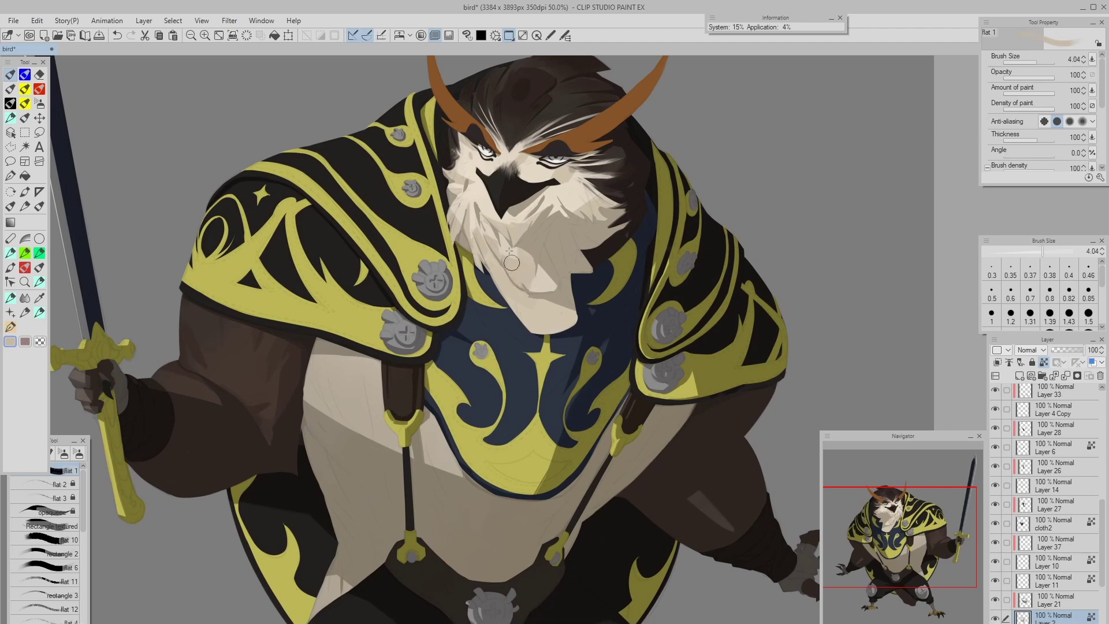
pyautogui.scroll(-2, 515, 199)
pyautogui.press('c')
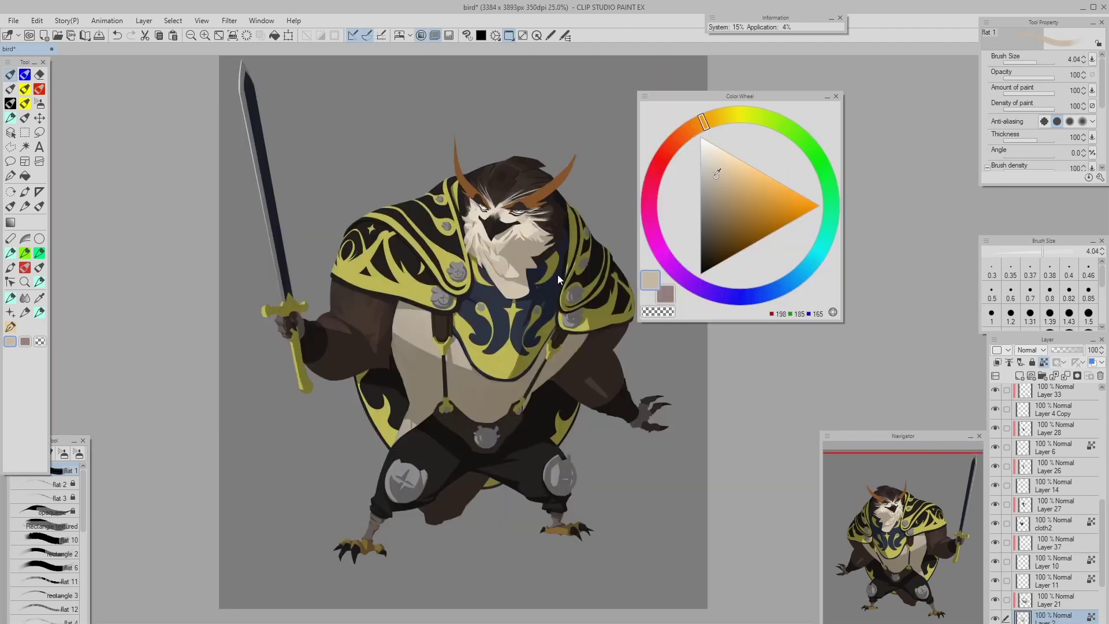
# Refine the lower edge of the beard with a short beige stroke, adjusting the flat 1 brush to size 6.90.
pyautogui.scroll(2, 487, 264)
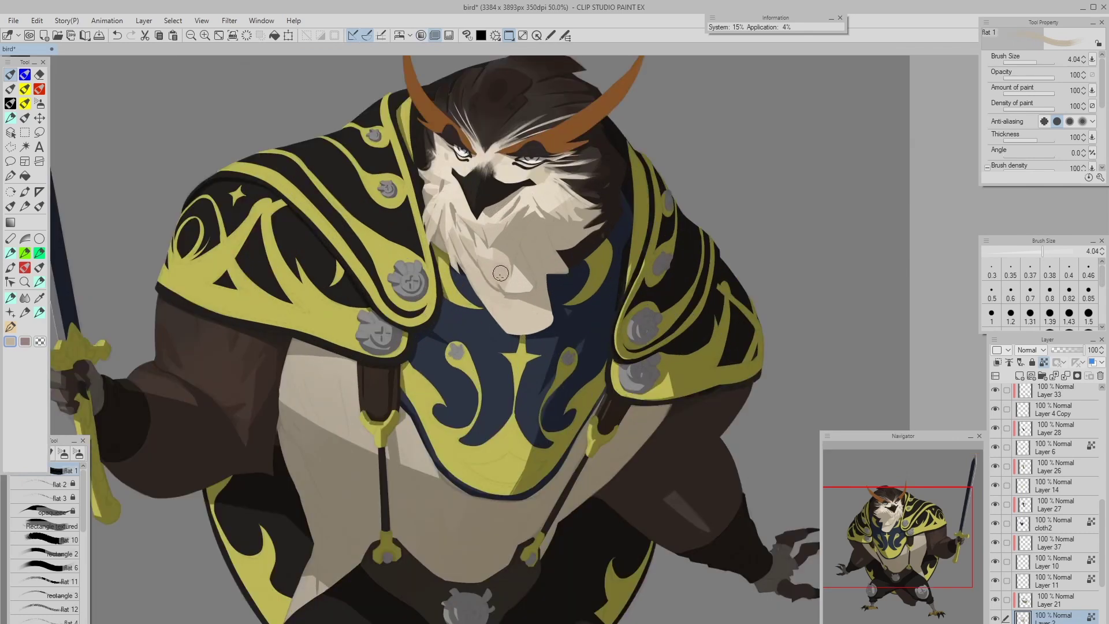
pyautogui.press('[')
pyautogui.press(']')
pyautogui.press(']')
pyautogui.press(']')
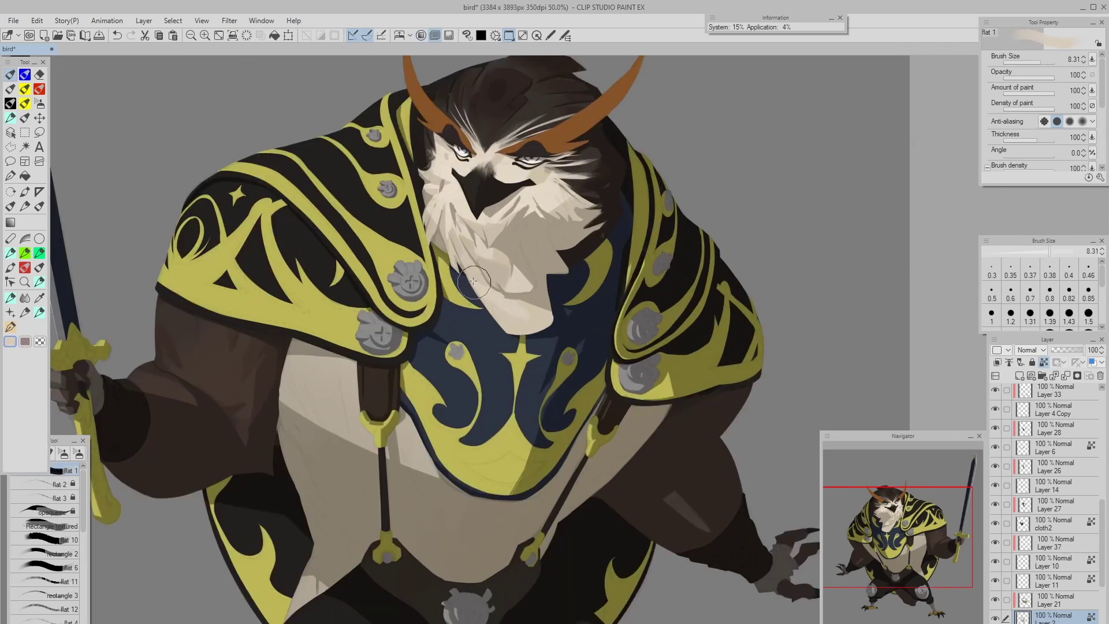
pyautogui.press('[')
pyautogui.press('[')
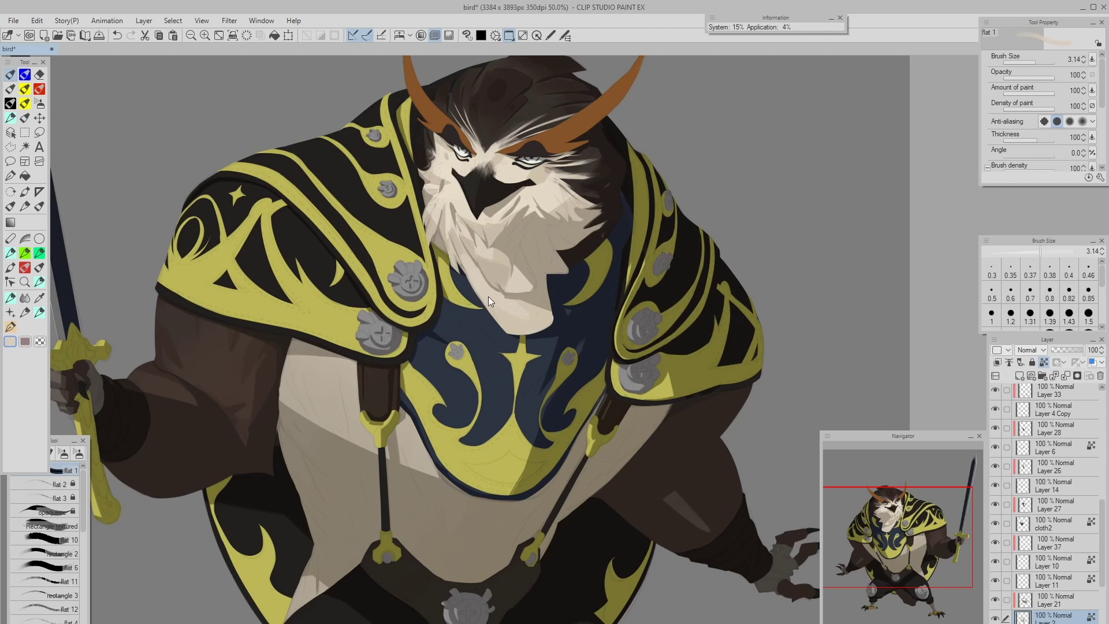
pyautogui.press(']')
pyautogui.press(']')
pyautogui.moveTo(504, 293); pyautogui.dragTo(505, 299)
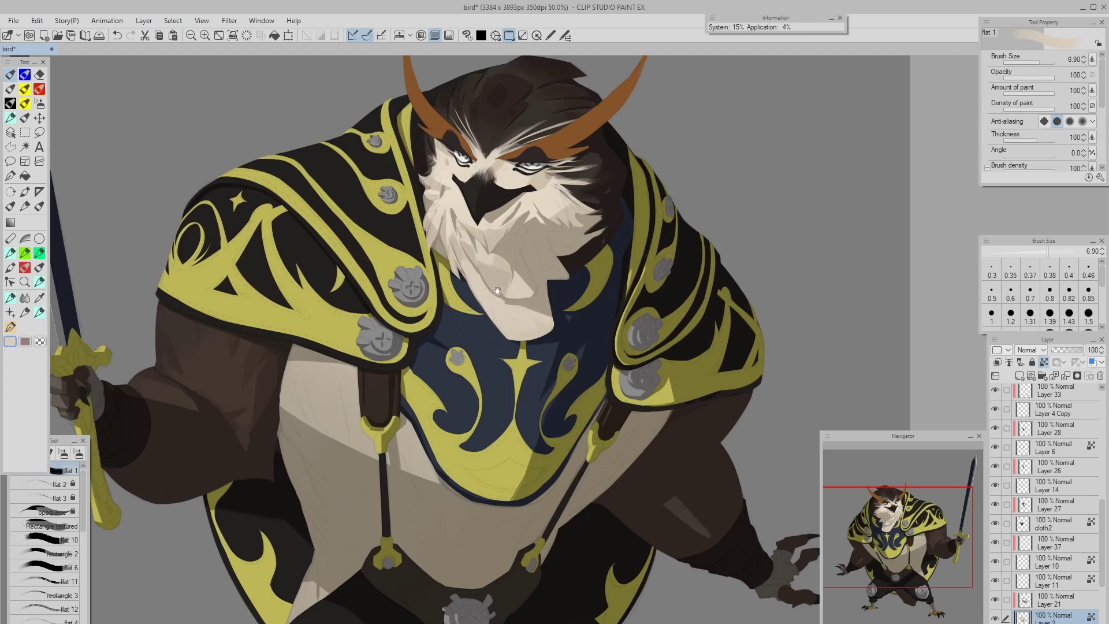
# Paint fine feather strokes beside the beak with colours sampled from the beard, using the flat 1 brush at sizes between 1.45 and 3.87.
pyautogui.keyDown('alt'); pyautogui.click(458, 225); pyautogui.keyUp('alt')
pyautogui.press('[')
pyautogui.press('[')
pyautogui.press('[')
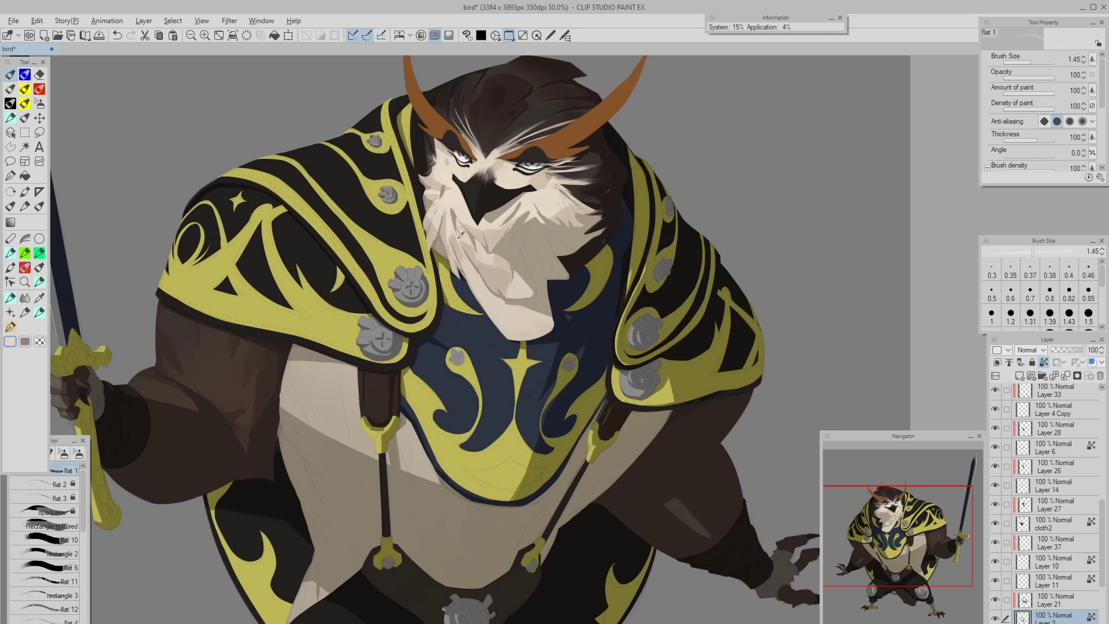
pyautogui.keyDown('alt'); pyautogui.click(458, 239); pyautogui.keyUp('alt')
pyautogui.moveTo(447, 216); pyautogui.dragTo(454, 248)
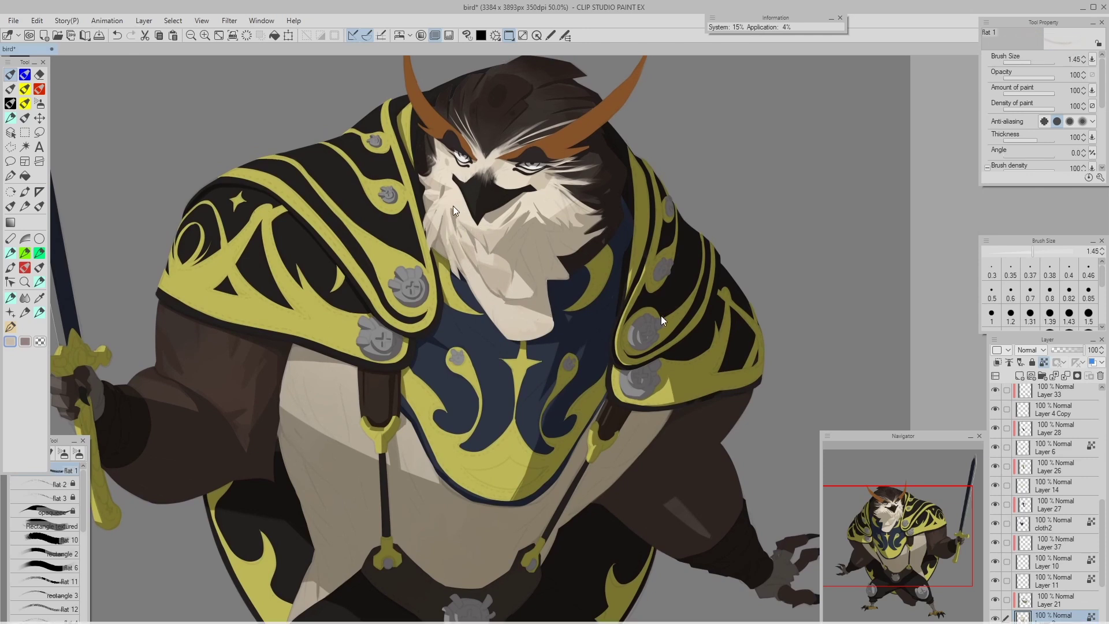
pyautogui.press(']')
pyautogui.press(']')
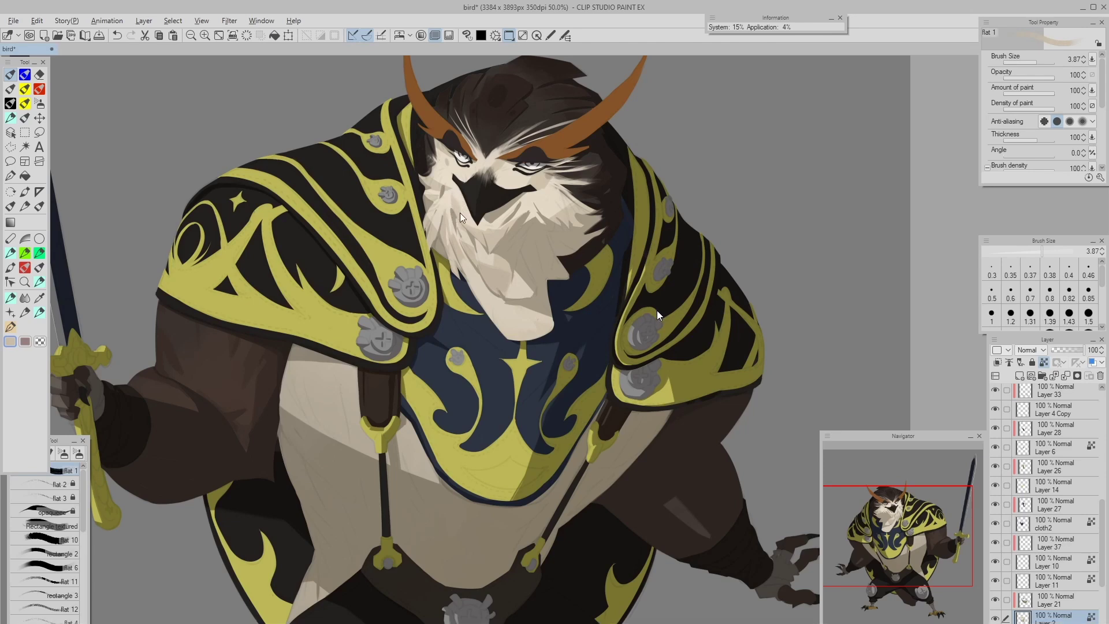
pyautogui.press('[')
pyautogui.moveTo(472, 204); pyautogui.dragTo(473, 215)
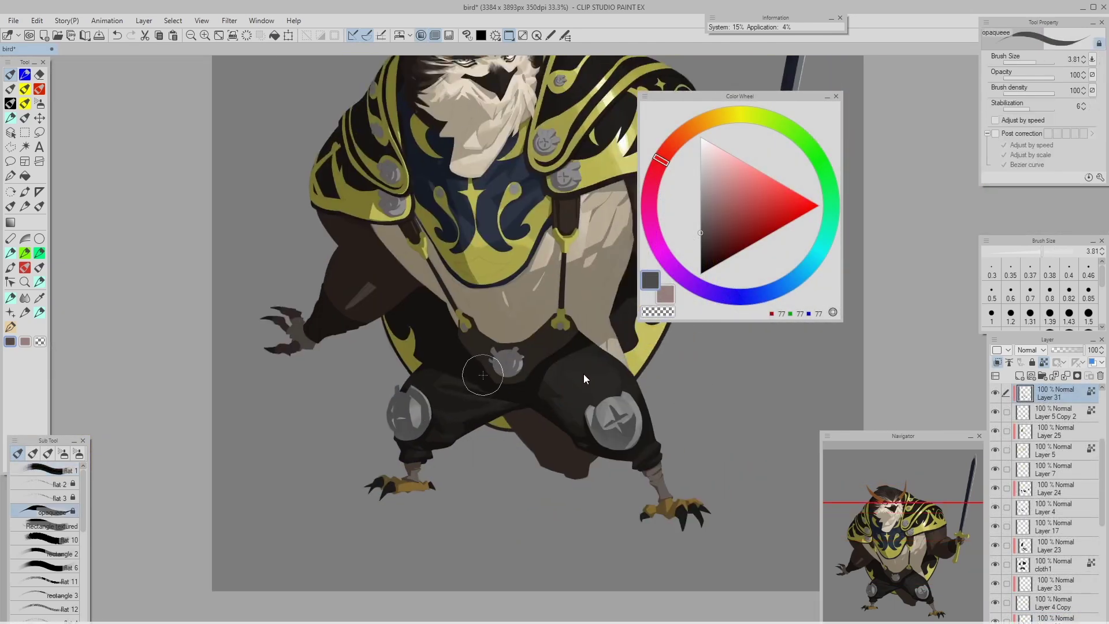
# Switch to the flat 1 brush, select the silver clasps' layer and sample its grey (RGB 127, 127, 127).
pyautogui.press('b')
pyautogui.hotkey('ctrl', '-')
pyautogui.moveTo(483, 364)
pyautogui.mouseDown()
pyautogui.moveTo(455, 410)
pyautogui.moveTo(486, 375)
pyautogui.mouseUp()
pyautogui.hotkey('ctrl', '-')
pyautogui.hotkey('ctrl', '-')
pyautogui.hotkey('ctrl', '+')
pyautogui.hotkey('ctrl', '+')
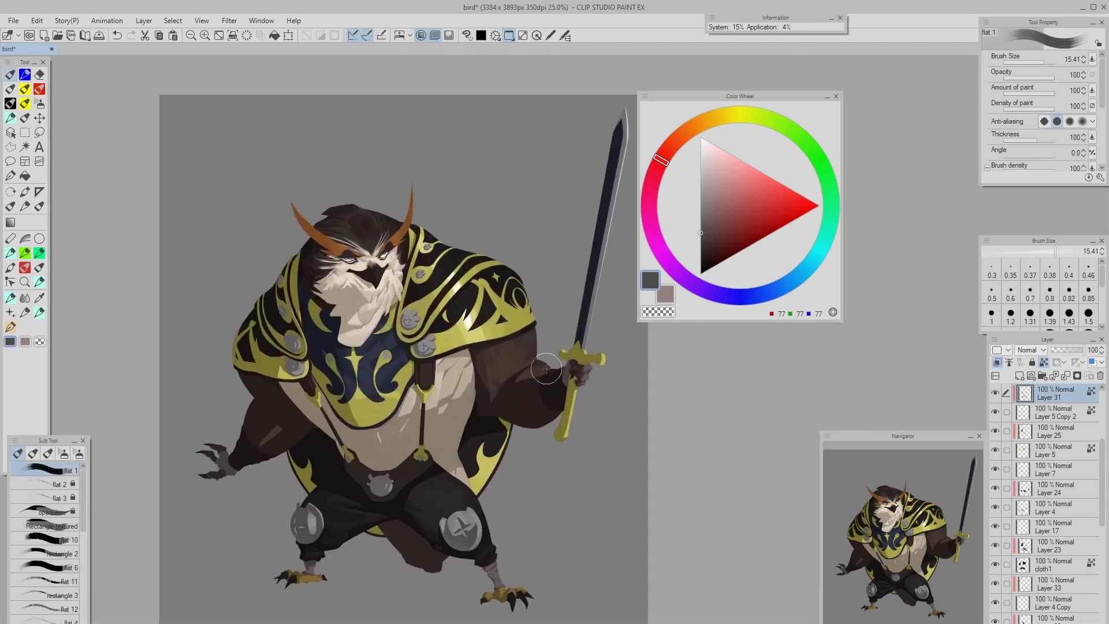
pyautogui.moveTo(430, 292); pyautogui.dragTo(460, 271)
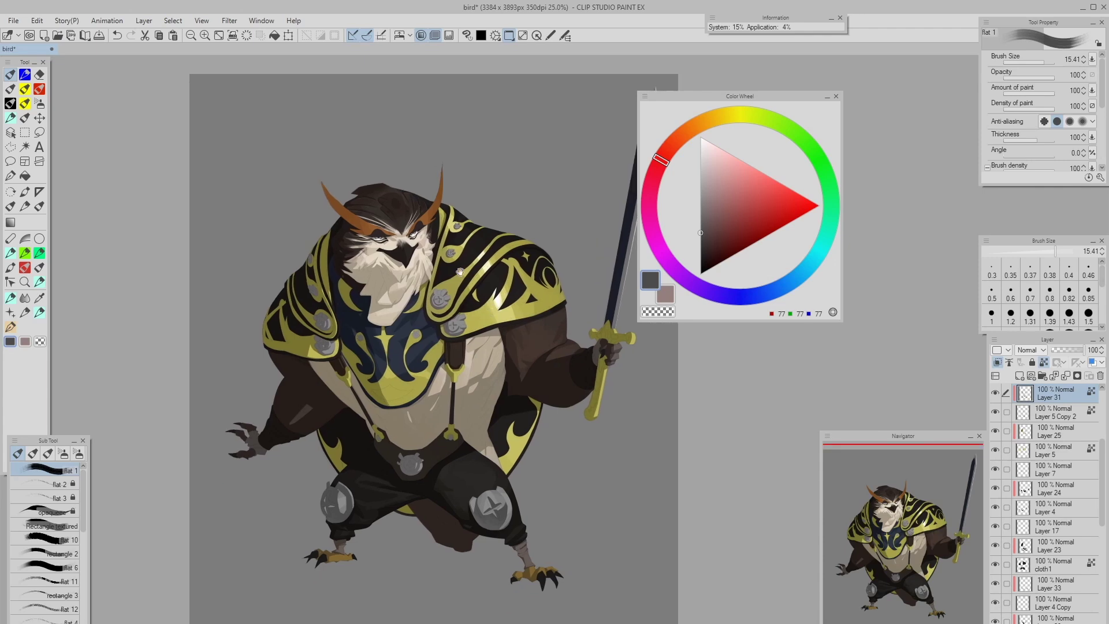
pyautogui.hotkey('ctrl', '+')
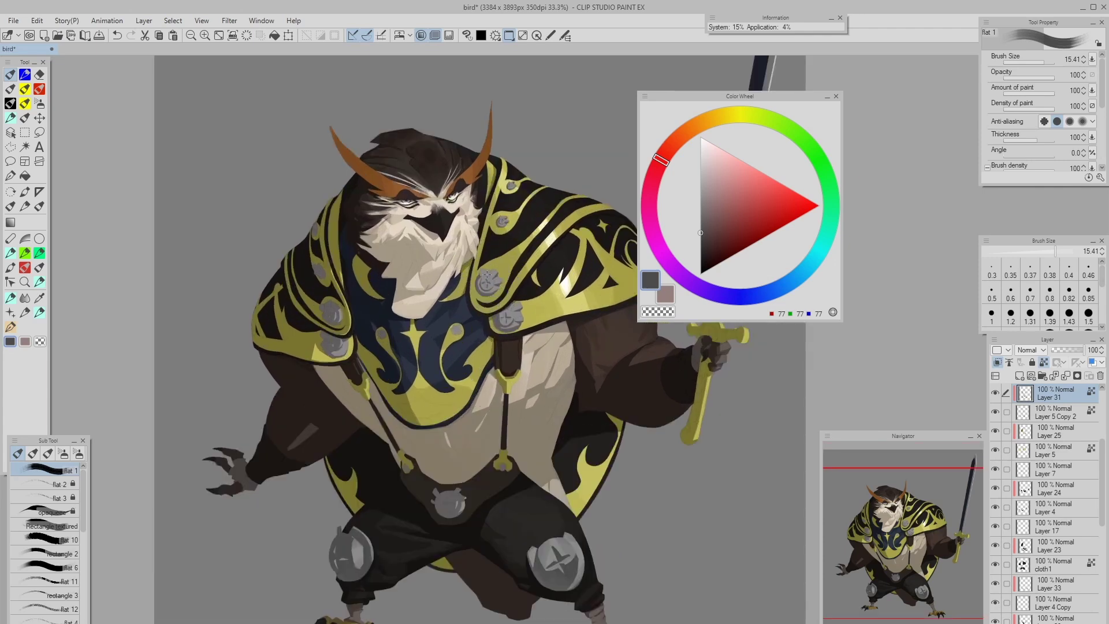
pyautogui.keyDown('ctrl'); pyautogui.keyDown('shift'); pyautogui.click(487, 276); pyautogui.keyUp('shift'); pyautogui.keyUp('ctrl')
pyautogui.keyDown('alt'); pyautogui.click(494, 272); pyautogui.keyUp('alt')
pyautogui.moveTo(528, 503); pyautogui.dragTo(508, 449)
pyautogui.keyDown('alt'); pyautogui.click(548, 489); pyautogui.keyUp('alt')
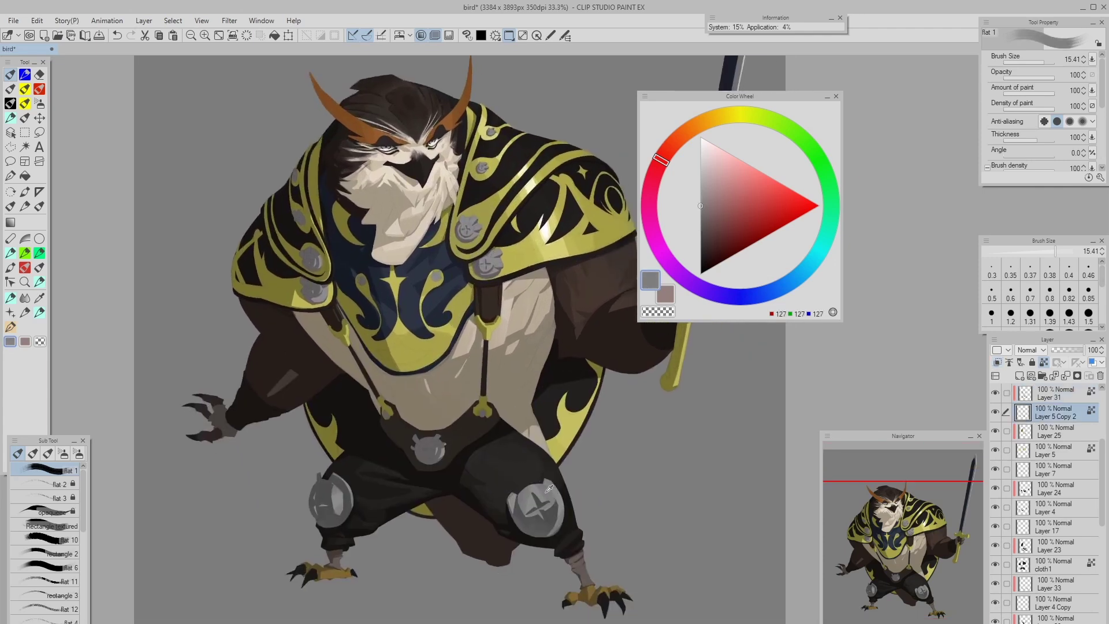
# Try a grey stroke on the lower shoulder clasp with flat 1 at size 2.46, undo it, and pick a slightly darker grey.
pyautogui.moveTo(496, 295); pyautogui.dragTo(490, 289)
pyautogui.scroll(2, 488, 268)
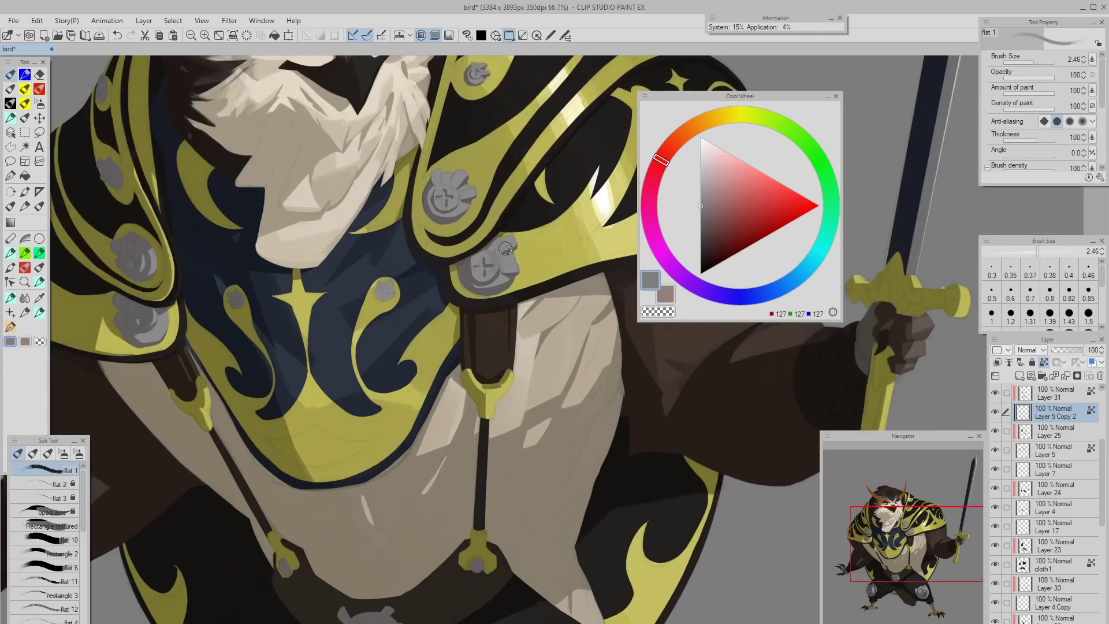
pyautogui.moveTo(506, 248)
pyautogui.mouseDown()
pyautogui.moveTo(511, 277)
pyautogui.moveTo(481, 261)
pyautogui.mouseUp()
pyautogui.hotkey('ctrl', 'z')
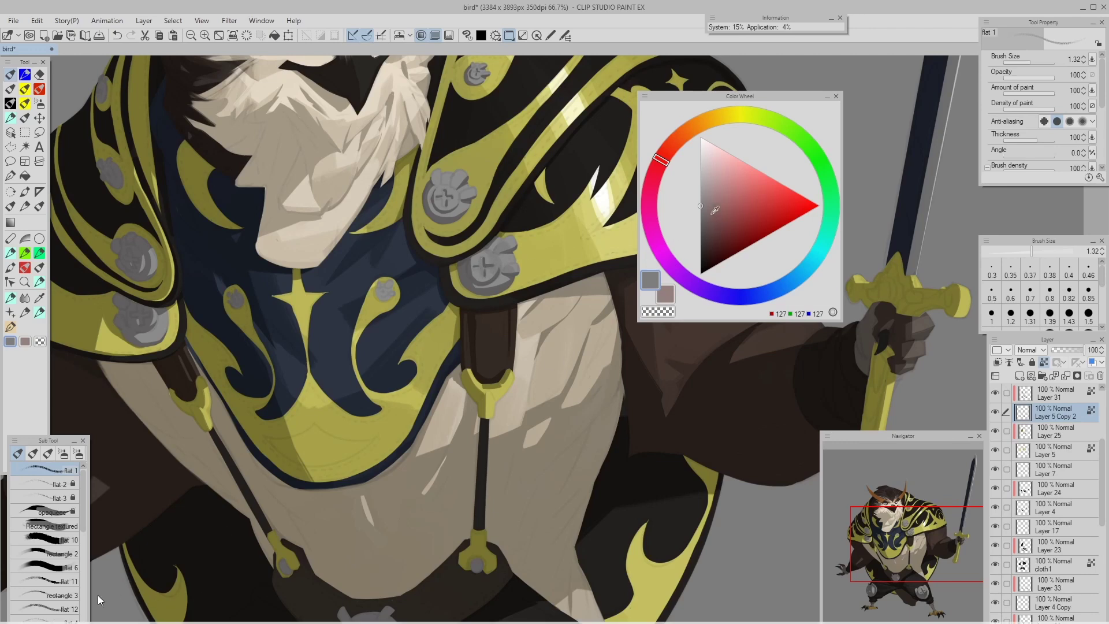
pyautogui.click(699, 212)
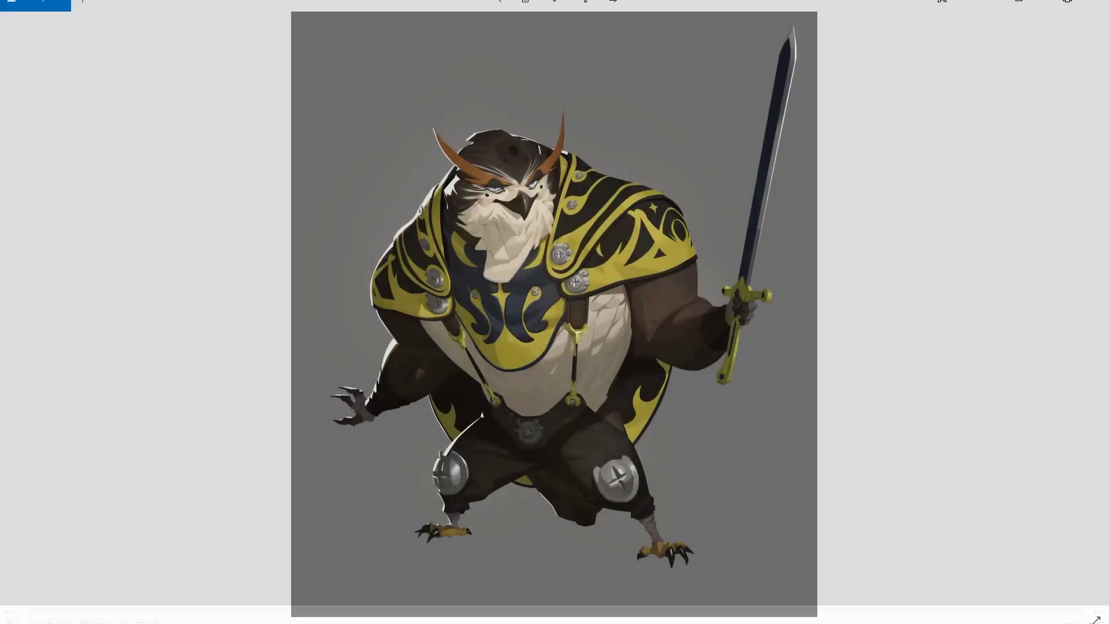